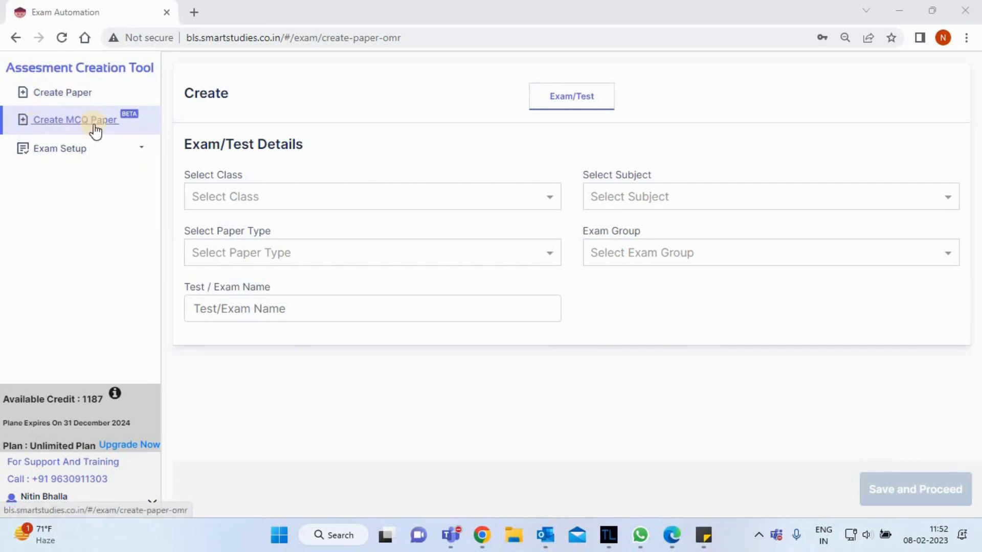
Start a new MCQ paper with class 10th and subject Science.
{"action": "left_click", "coordinate": [62, 120]}
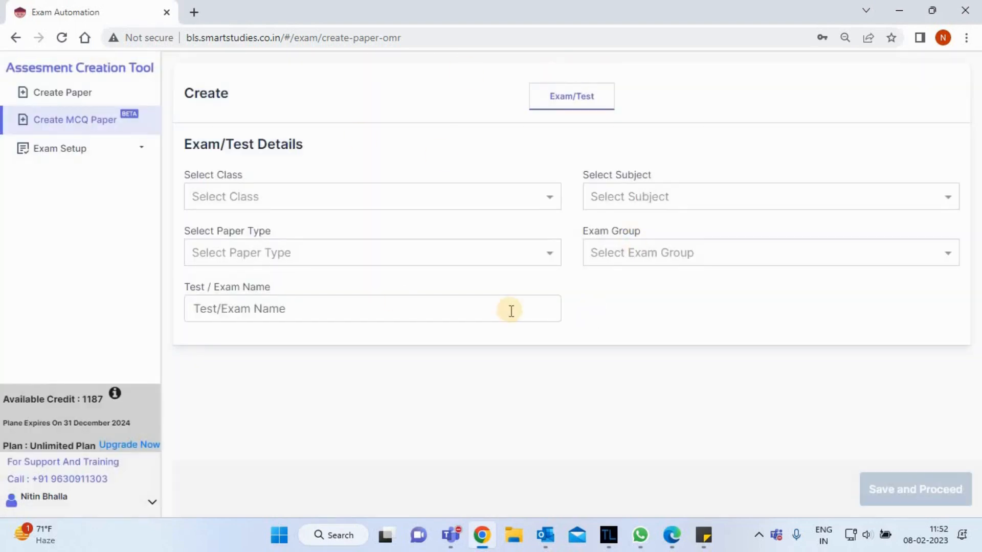
{"action": "left_click", "coordinate": [345, 194]}
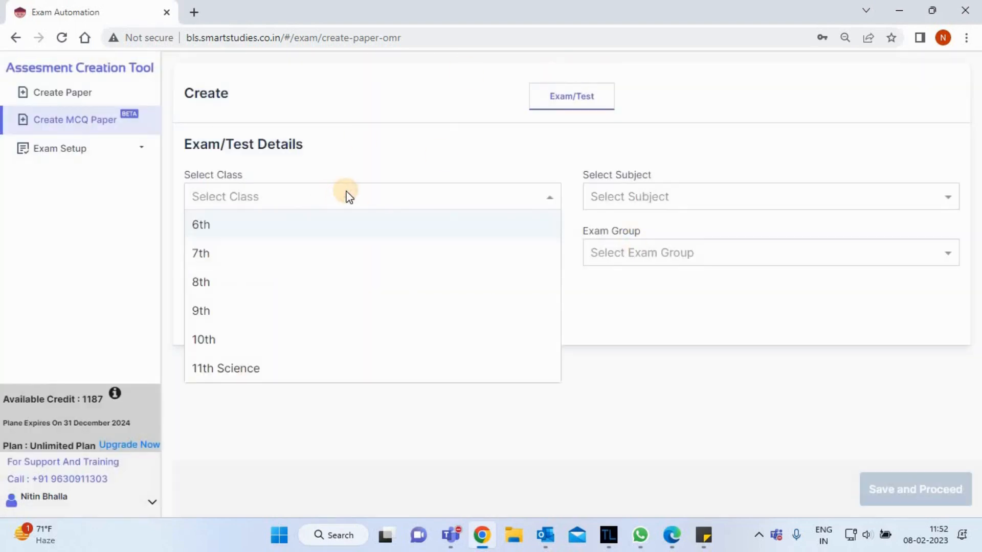
{"action": "left_click", "coordinate": [279, 341]}
{"action": "left_click", "coordinate": [662, 194]}
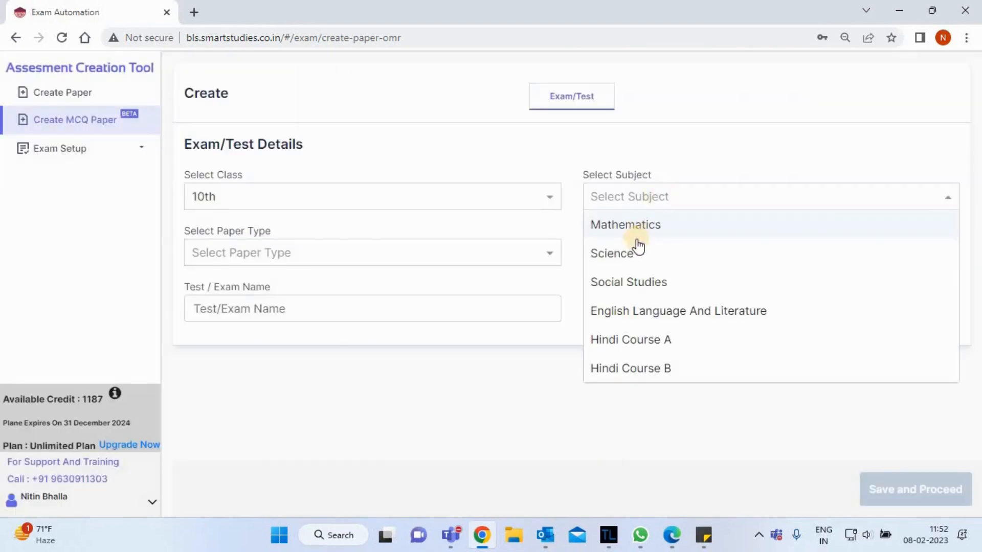
{"action": "left_click", "coordinate": [634, 258]}
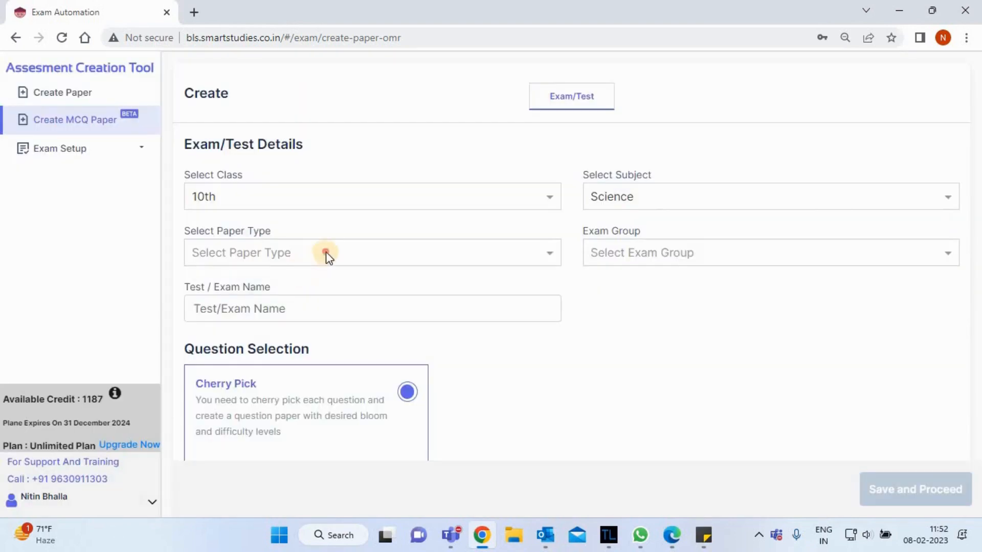
Try the Test and Exam paper types, ending on Test, and view the exam groups offered for it.
{"action": "left_click", "coordinate": [326, 252]}
{"action": "left_click", "coordinate": [289, 283]}
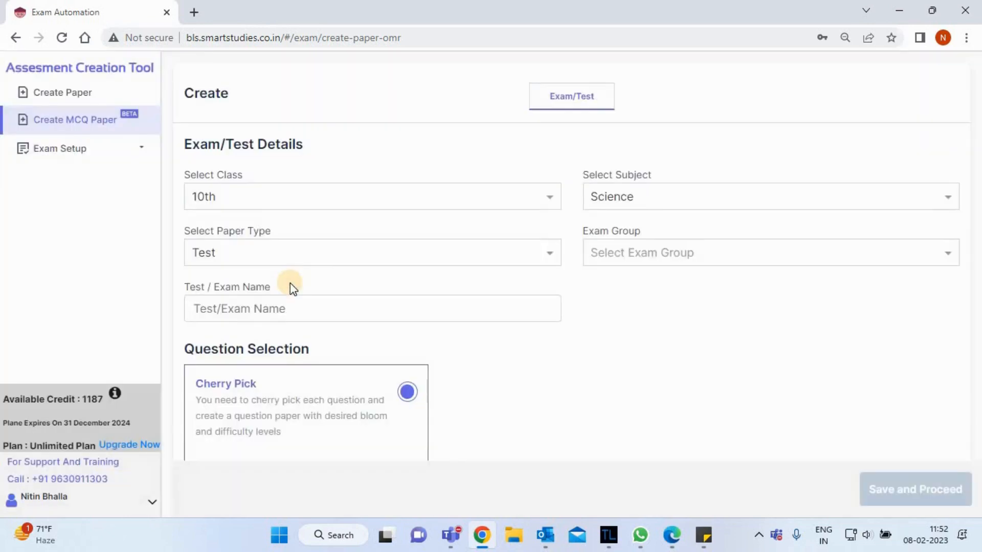
{"action": "left_click", "coordinate": [328, 259]}
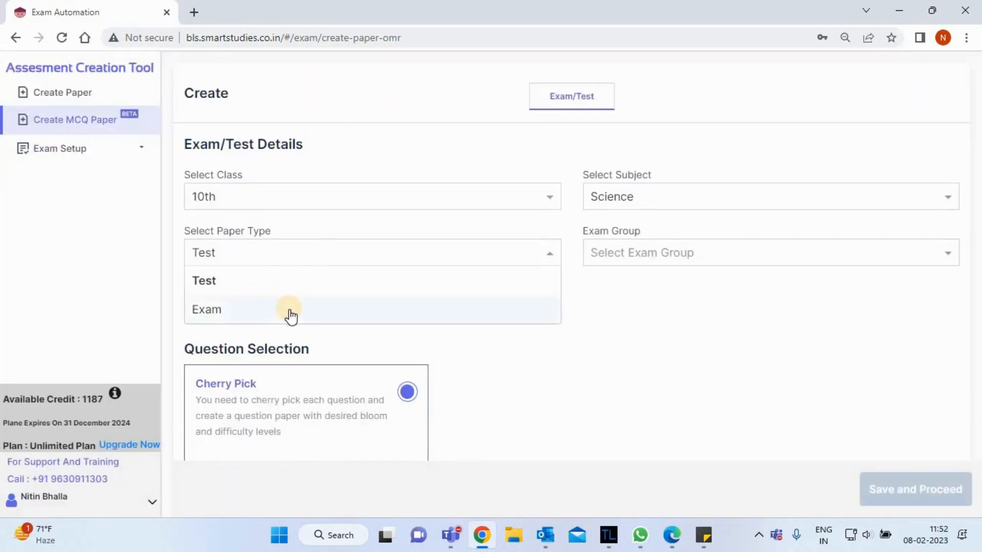
{"action": "left_click", "coordinate": [287, 310]}
{"action": "left_click", "coordinate": [311, 261]}
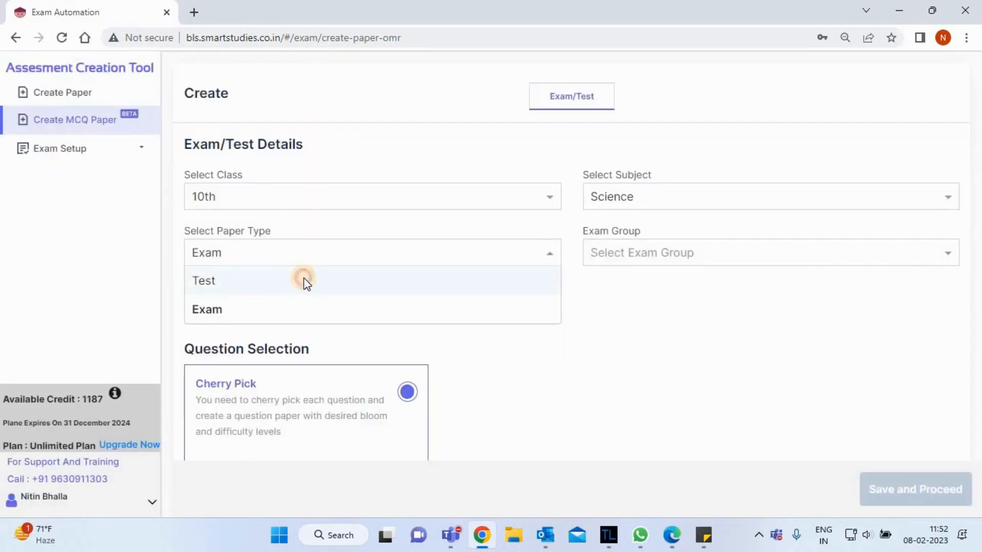
{"action": "left_click", "coordinate": [304, 280]}
{"action": "left_click", "coordinate": [639, 253]}
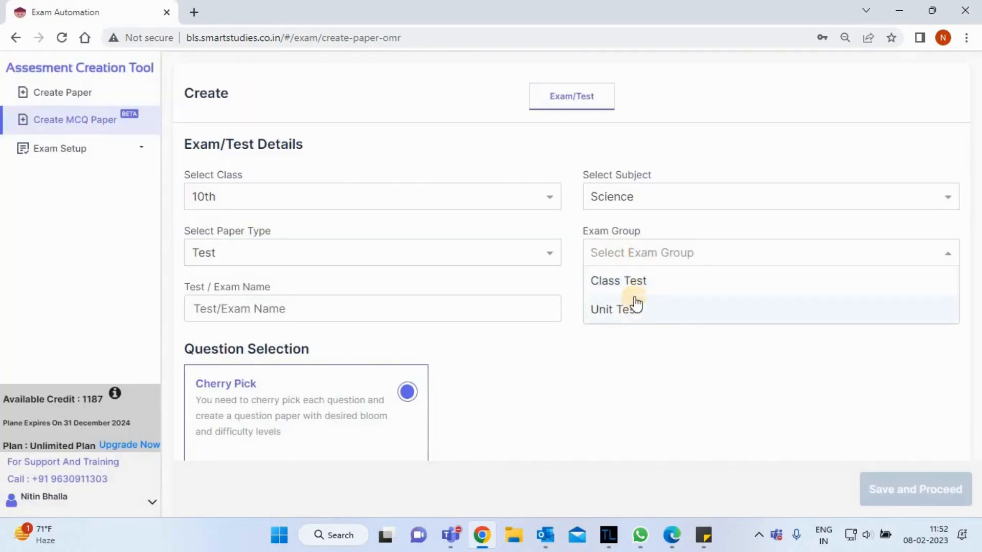
{"action": "left_click", "coordinate": [596, 282]}
Set the paper type to Exam and the exam group to Annual Exam.
{"action": "left_click", "coordinate": [454, 254]}
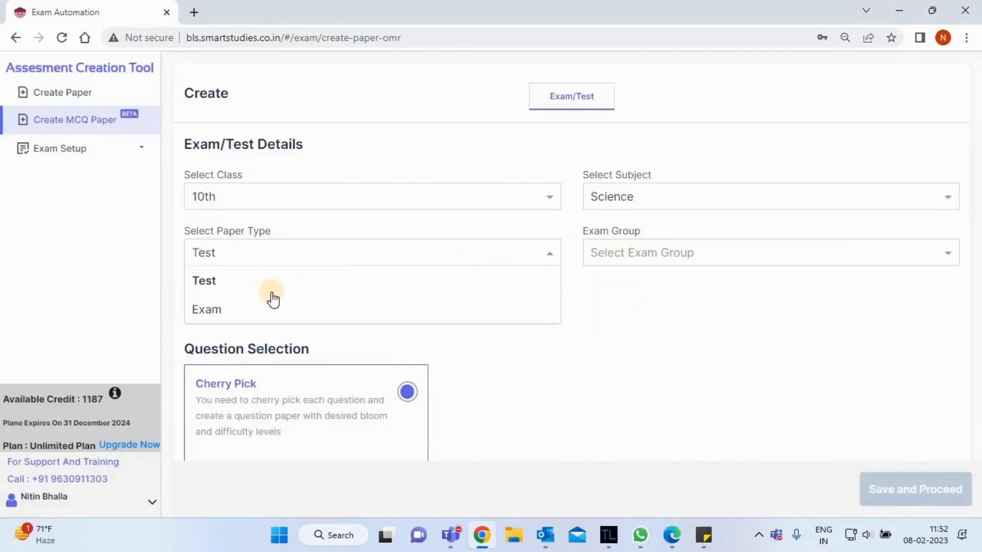
{"action": "left_click", "coordinate": [257, 311]}
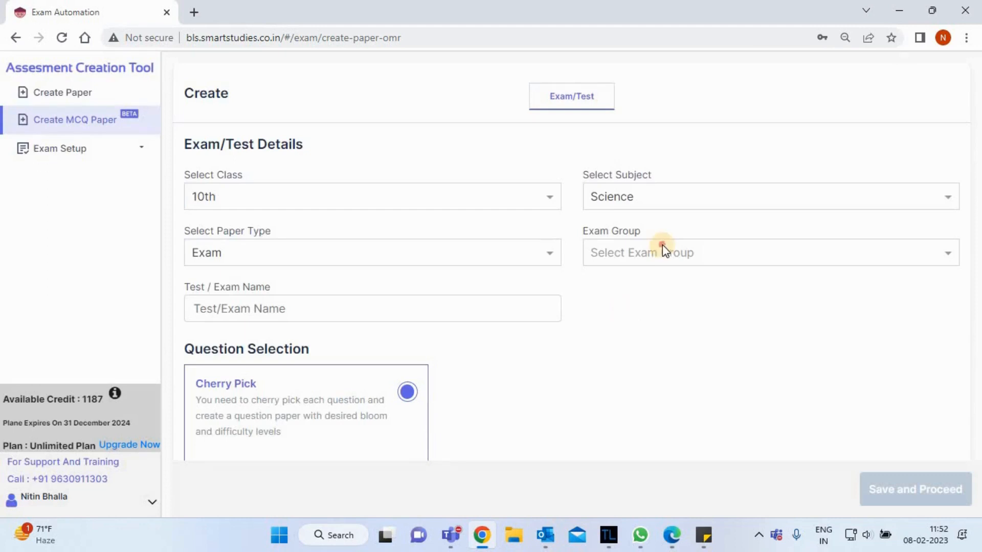
{"action": "left_click", "coordinate": [662, 250]}
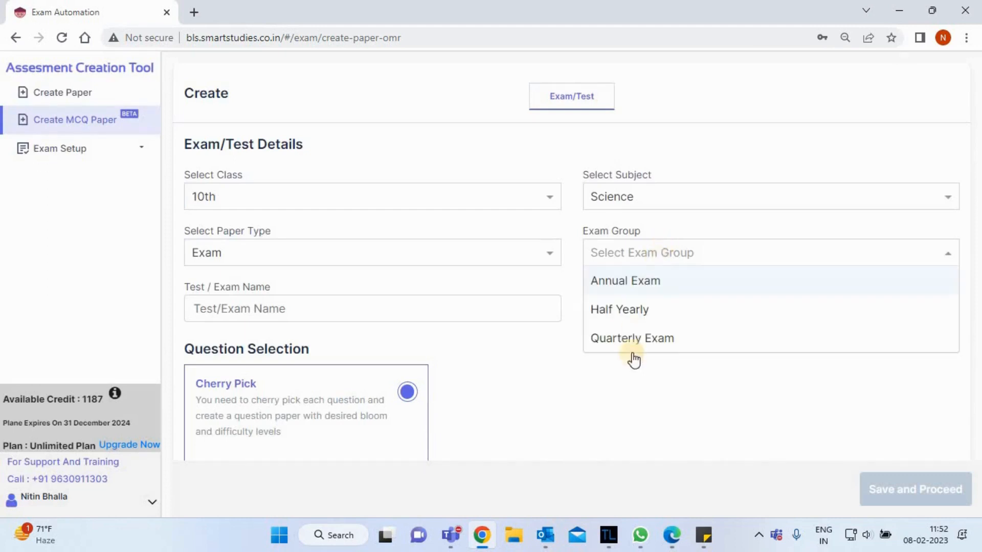
{"action": "left_click", "coordinate": [629, 287]}
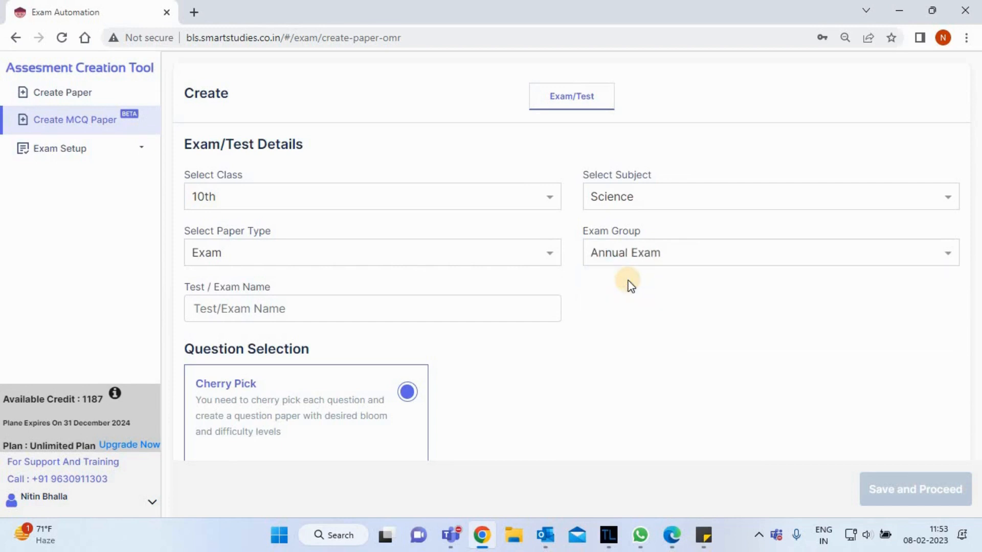
Name the exam "Science Final Exam" and save the details to proceed to chapter selection.
{"action": "left_click", "coordinate": [368, 311]}
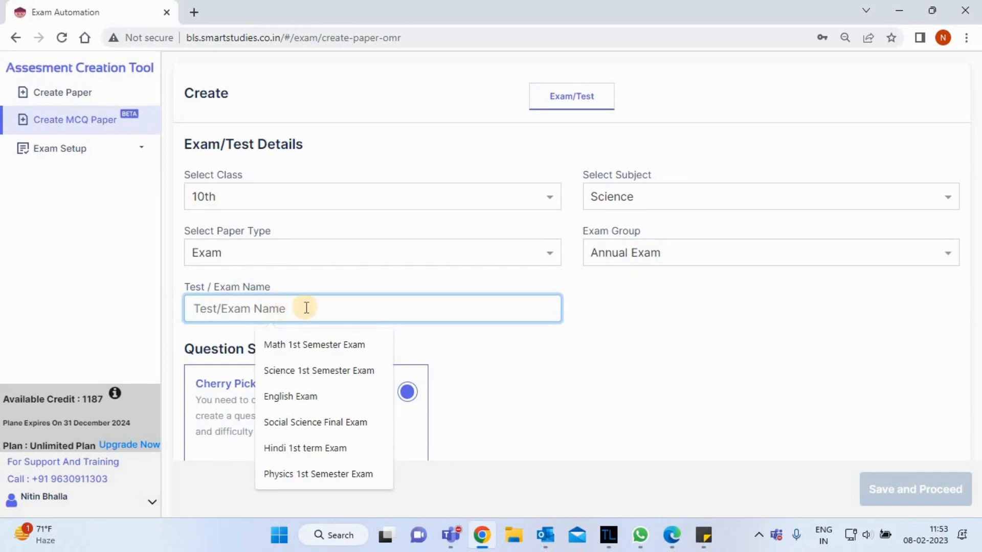
{"action": "type", "text": "S"}
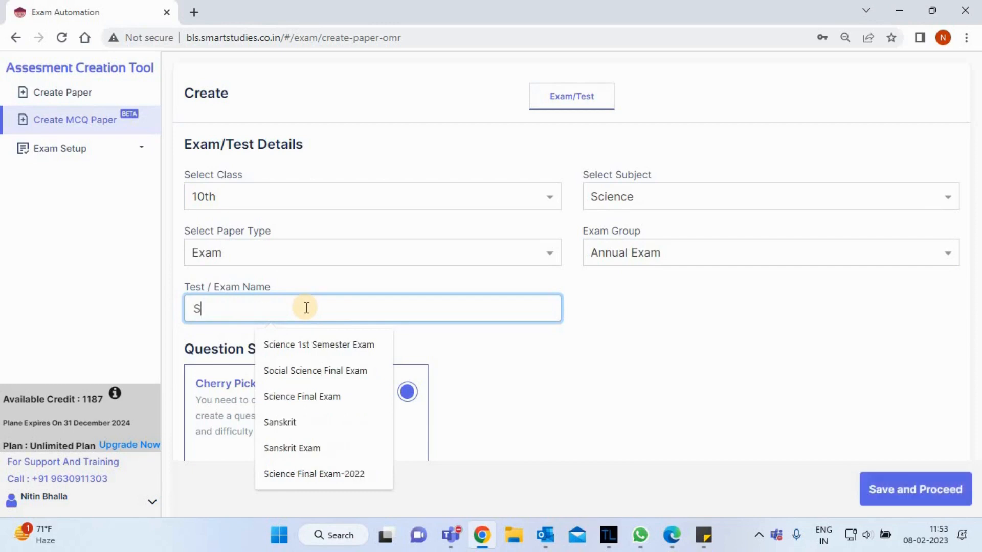
{"action": "type", "text": "cience Final Exam"}
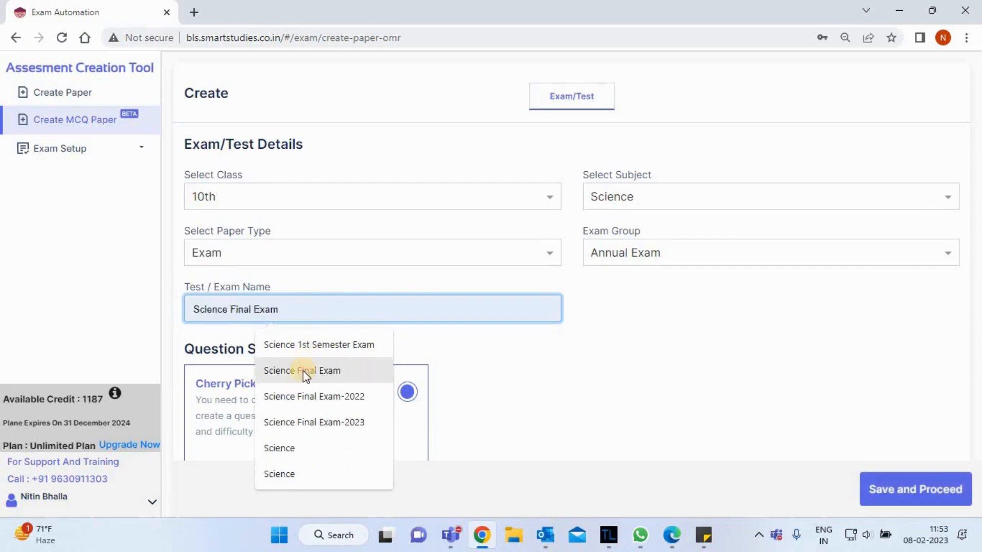
{"action": "left_click", "coordinate": [303, 371]}
{"action": "left_click", "coordinate": [617, 371]}
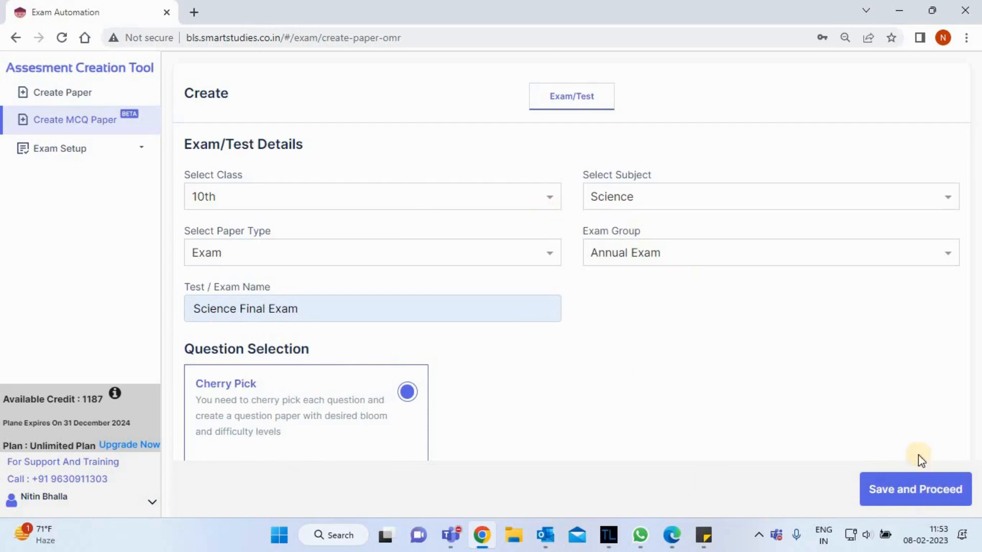
{"action": "left_click", "coordinate": [903, 490]}
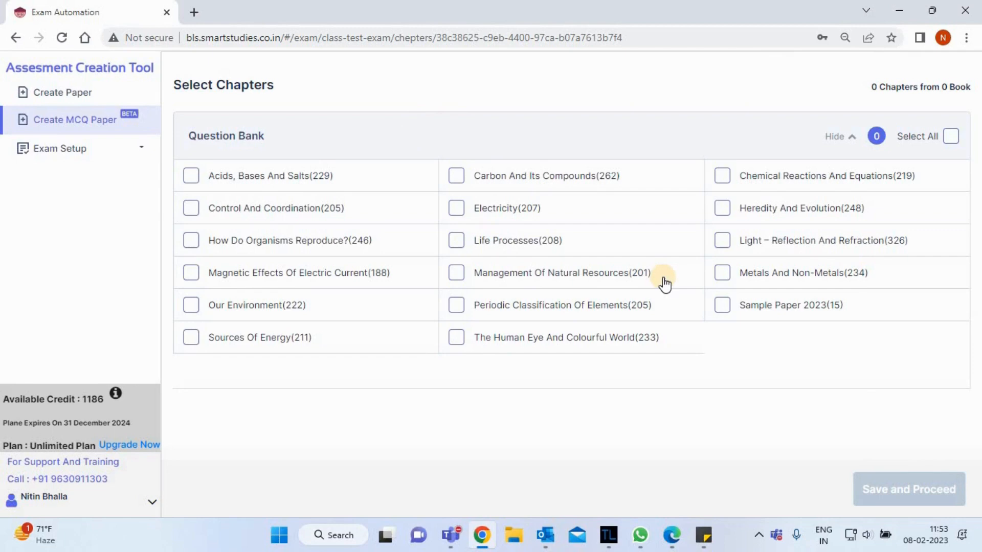
Select the chapters Electricity, Life Processes, Heredity And Evolution, Metals And Non-Metals, Our Environment, Sources Of Energy, The Human Eye And Colourful World, and proceed.
{"action": "left_click", "coordinate": [456, 208]}
{"action": "left_click", "coordinate": [456, 240]}
{"action": "left_click", "coordinate": [722, 208]}
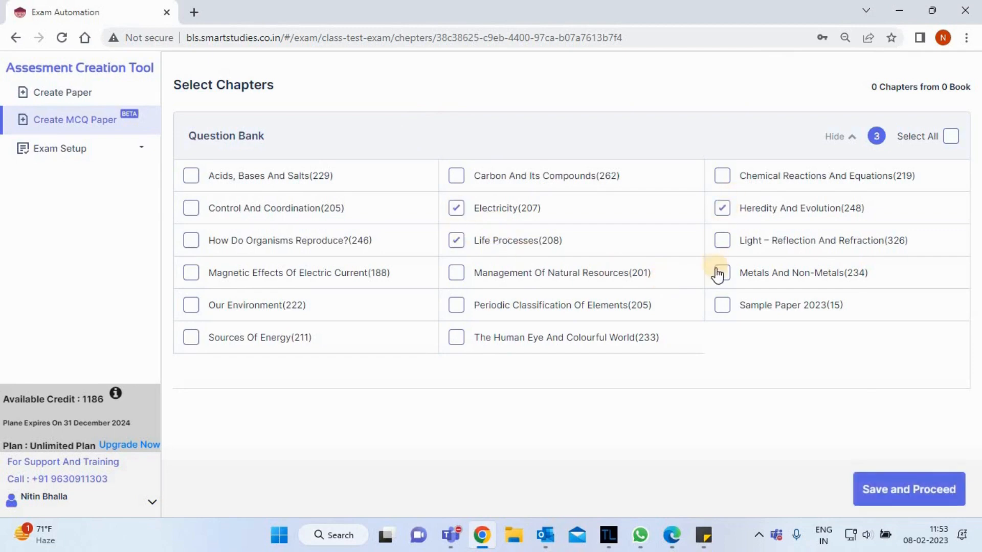
{"action": "left_click", "coordinate": [191, 306]}
{"action": "left_click", "coordinate": [191, 338]}
{"action": "left_click", "coordinate": [455, 339]}
{"action": "left_click", "coordinate": [858, 485]}
{"action": "left_click", "coordinate": [902, 504]}
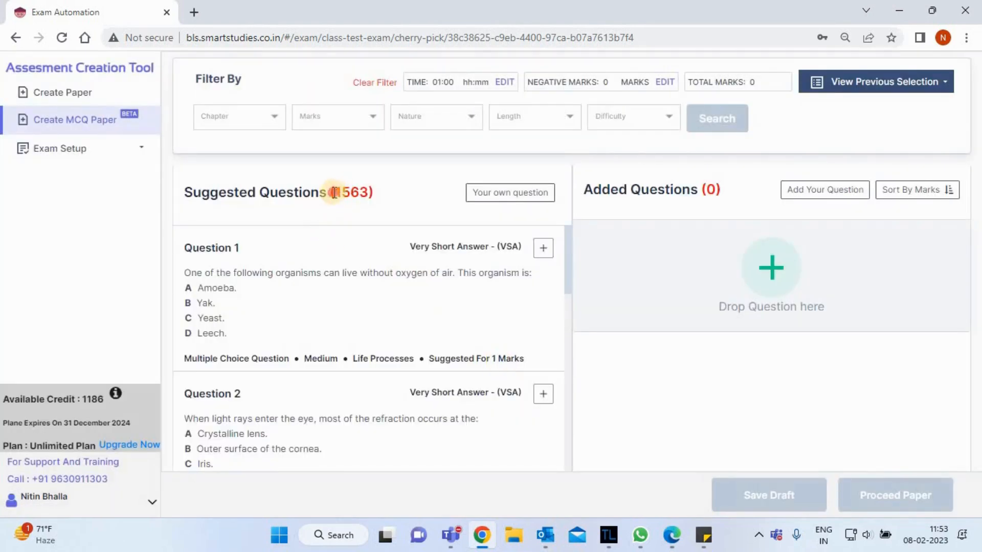
Examine the suggested questions list and the options of the Chapter, Marks, Nature, Length and Difficulty filters.
{"action": "left_click_drag", "start_coordinate": [335, 193], "coordinate": [386, 207]}
{"action": "left_click", "coordinate": [386, 206]}
{"action": "left_click", "coordinate": [568, 298]}
{"action": "left_click_drag", "start_coordinate": [569, 298], "coordinate": [568, 237]}
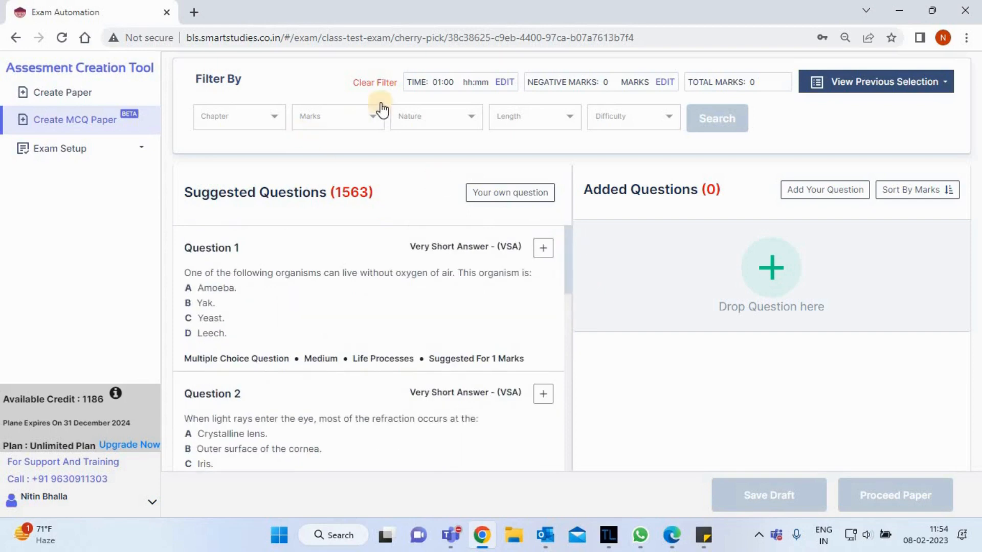
{"action": "left_click", "coordinate": [265, 124]}
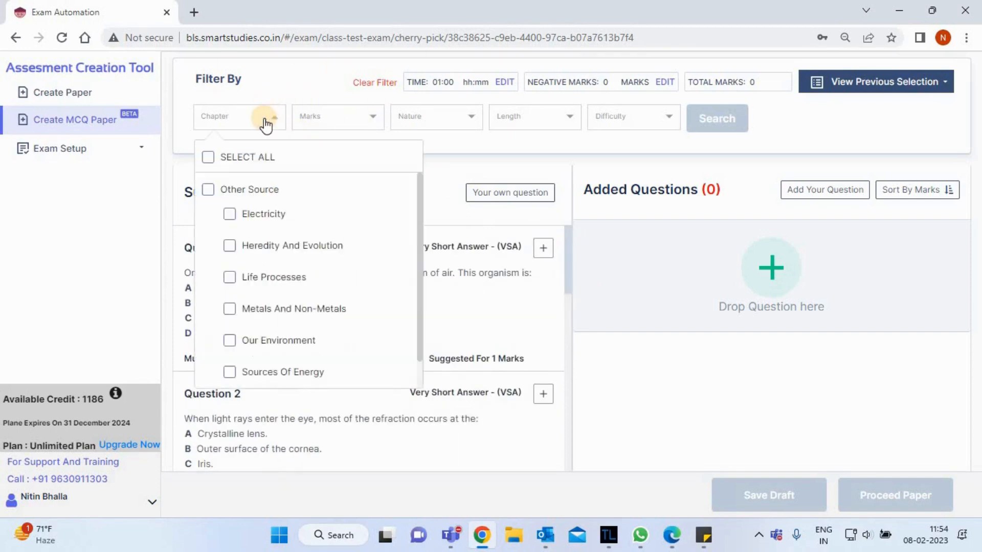
{"action": "left_click", "coordinate": [338, 124]}
{"action": "left_click", "coordinate": [338, 123]}
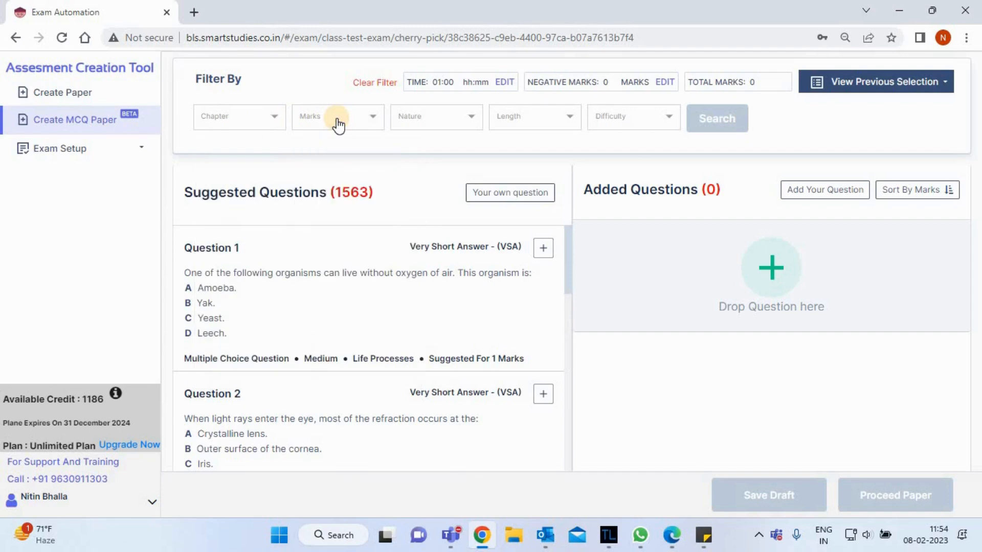
{"action": "left_click", "coordinate": [462, 124]}
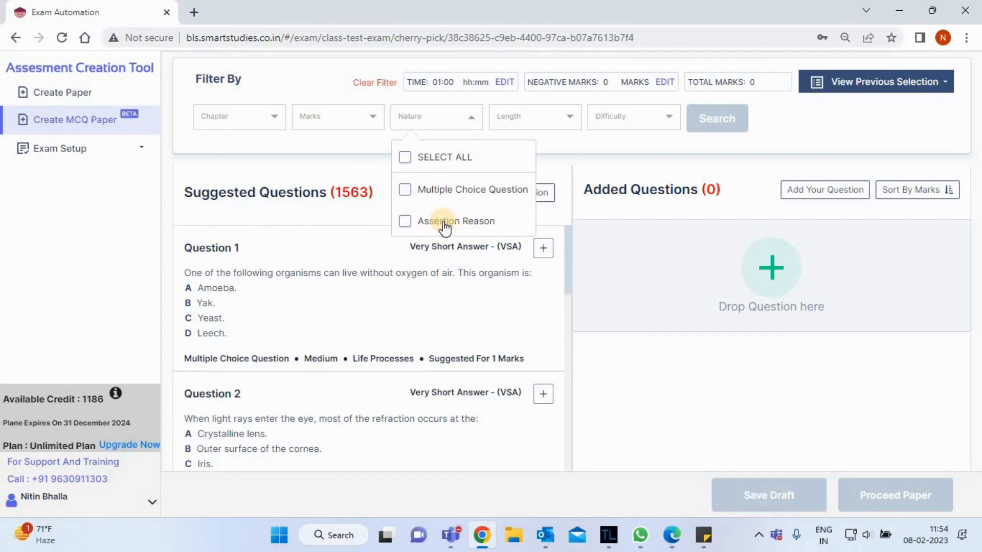
{"action": "left_click", "coordinate": [514, 122]}
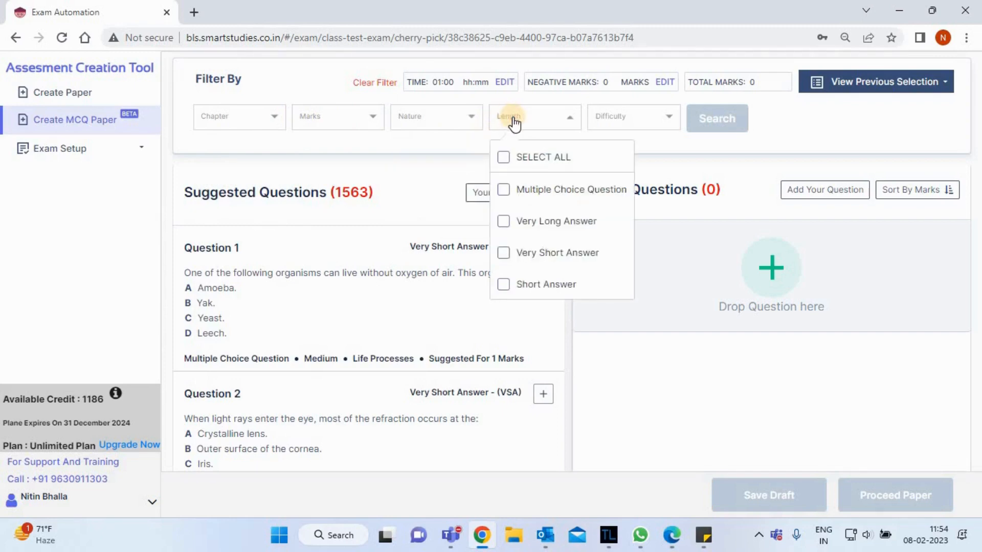
{"action": "left_click", "coordinate": [623, 122]}
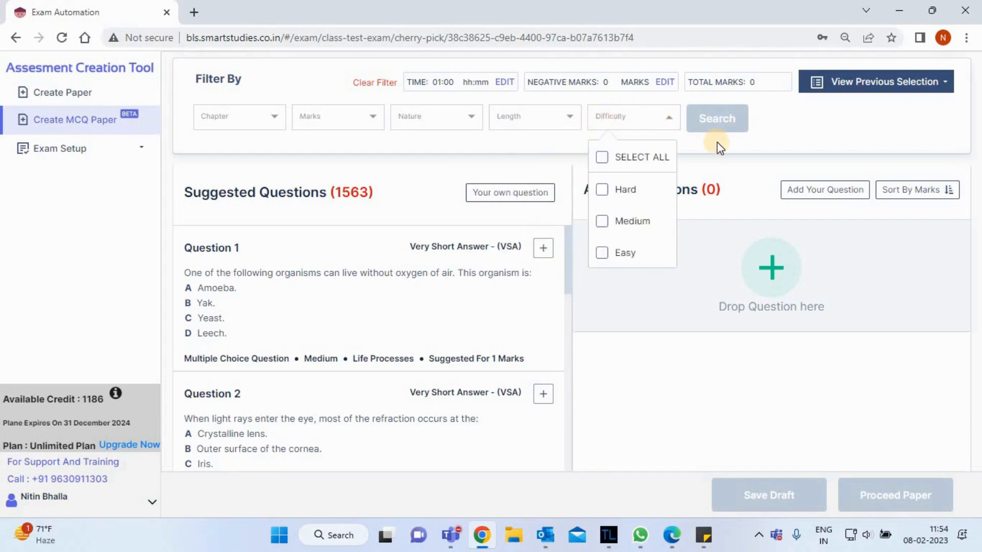
{"action": "left_click", "coordinate": [471, 291]}
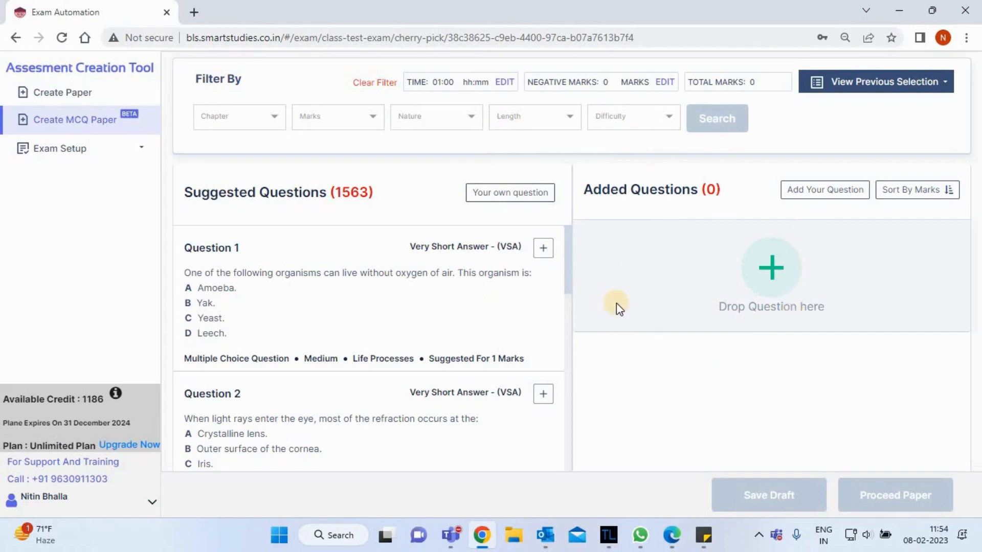
Add four suggested questions to the paper: life without oxygen, refraction in the eye, use of a prism, and how Amoeba obtains food.
{"action": "left_click", "coordinate": [541, 250]}
{"action": "left_click", "coordinate": [541, 249]}
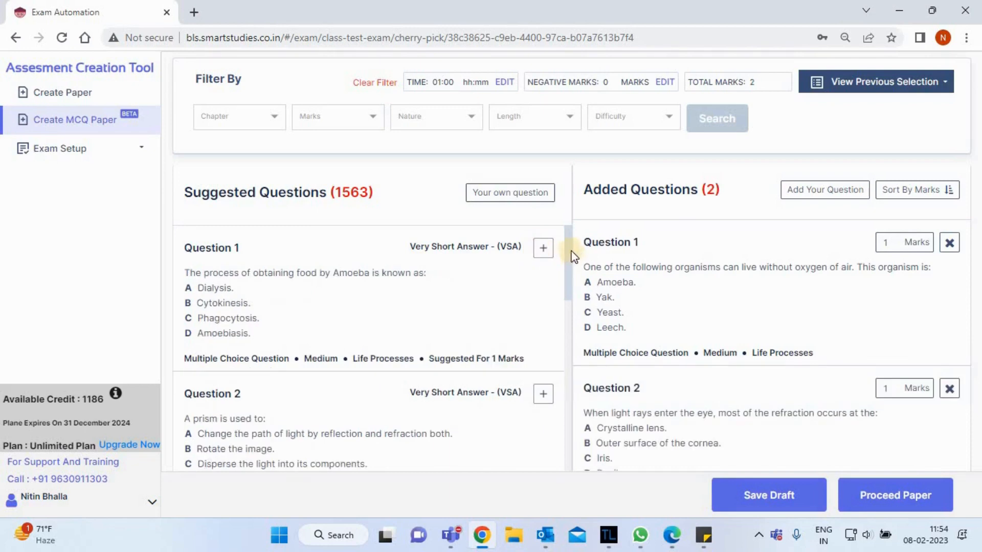
{"action": "scroll", "coordinate": [553, 240], "scroll_direction": "down", "scroll_amount": 3}
{"action": "left_click", "coordinate": [544, 235]}
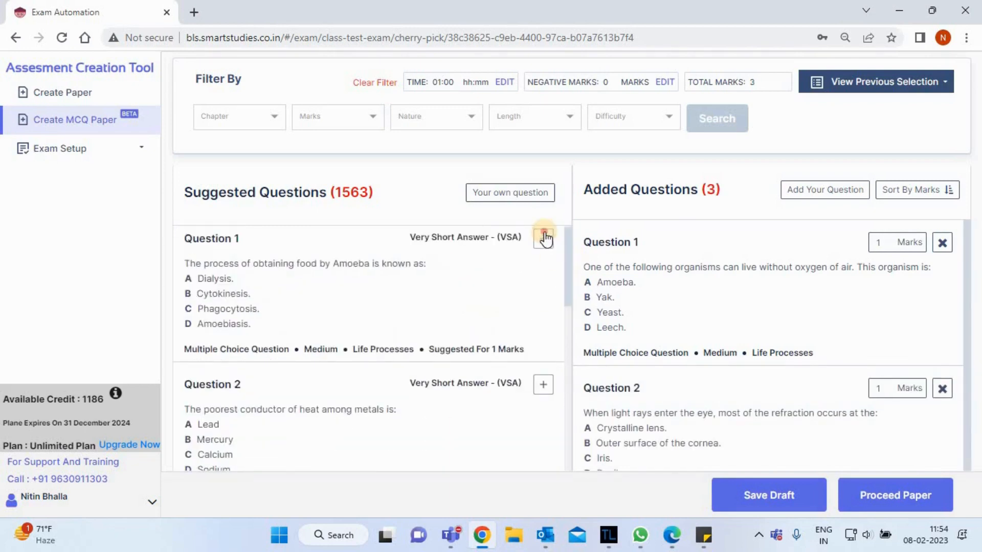
{"action": "left_click", "coordinate": [544, 238]}
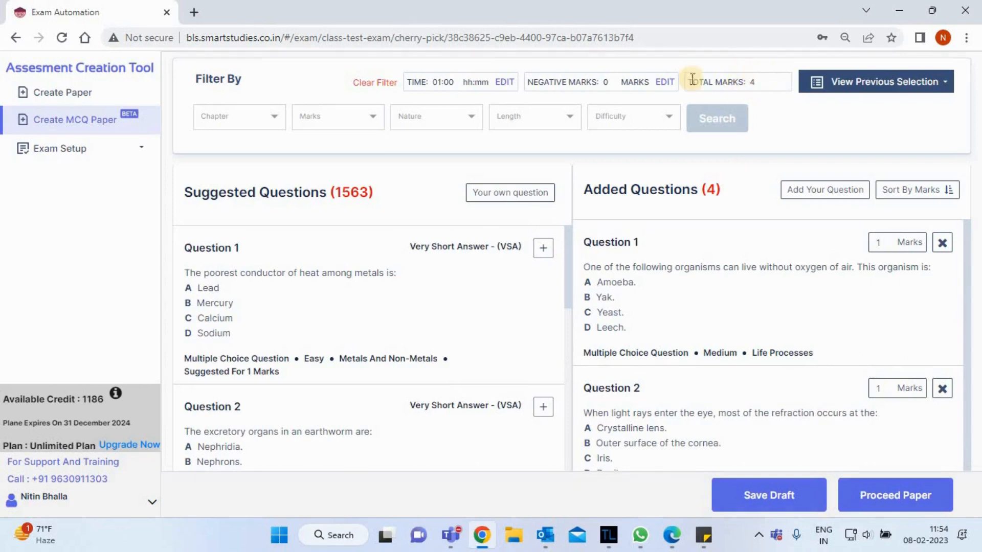
Set the paper's negative marks to 1.
{"action": "left_click", "coordinate": [664, 83]}
{"action": "left_click", "coordinate": [603, 87]}
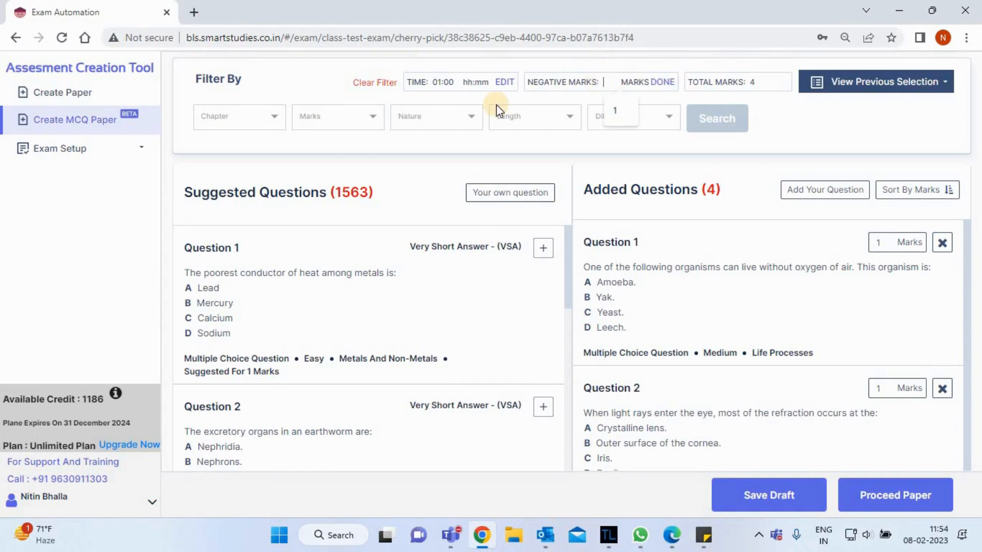
{"action": "type", "text": "1"}
{"action": "left_click", "coordinate": [608, 82]}
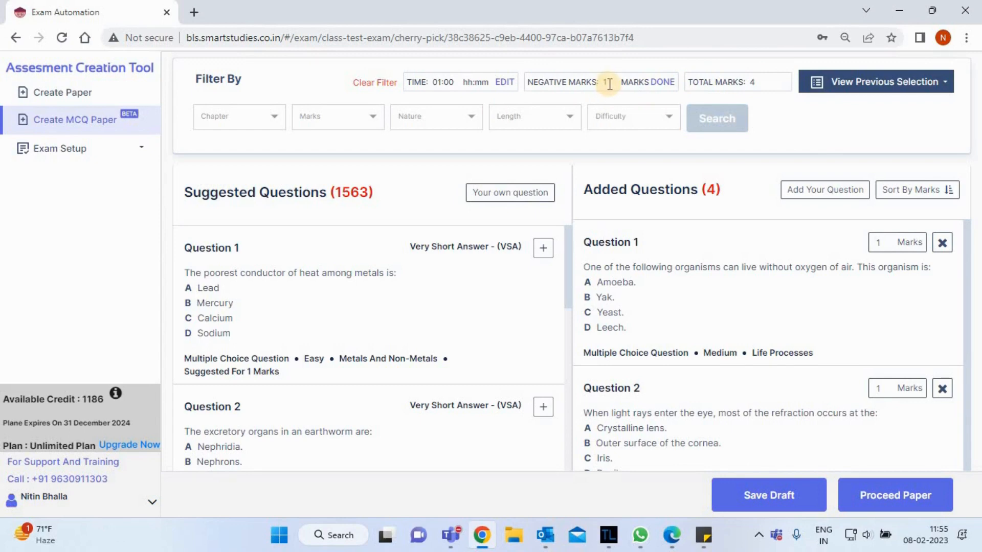
Add six more suggested questions from the third list position, starting with the harmful pesticides food chain question.
{"action": "scroll", "coordinate": [563, 307], "scroll_direction": "down", "scroll_amount": 5}
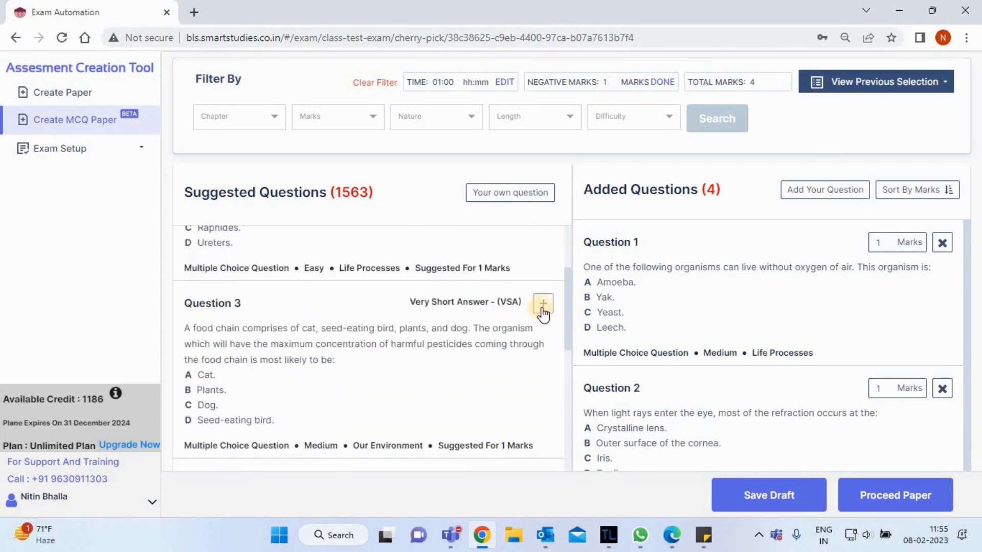
{"action": "left_click", "coordinate": [543, 307]}
{"action": "left_click", "coordinate": [543, 307]}
{"action": "left_click", "coordinate": [543, 307]}
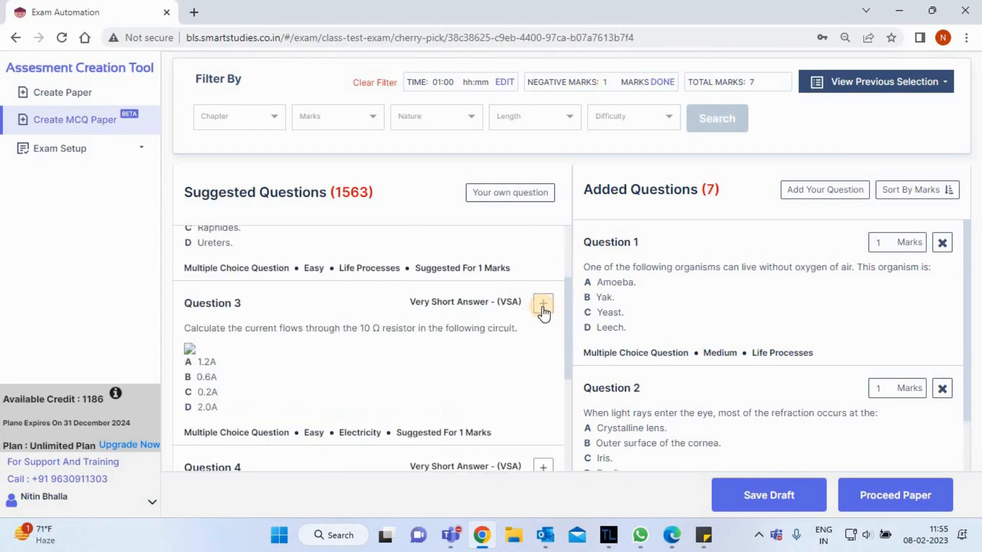
{"action": "left_click", "coordinate": [543, 306]}
{"action": "left_click", "coordinate": [542, 307]}
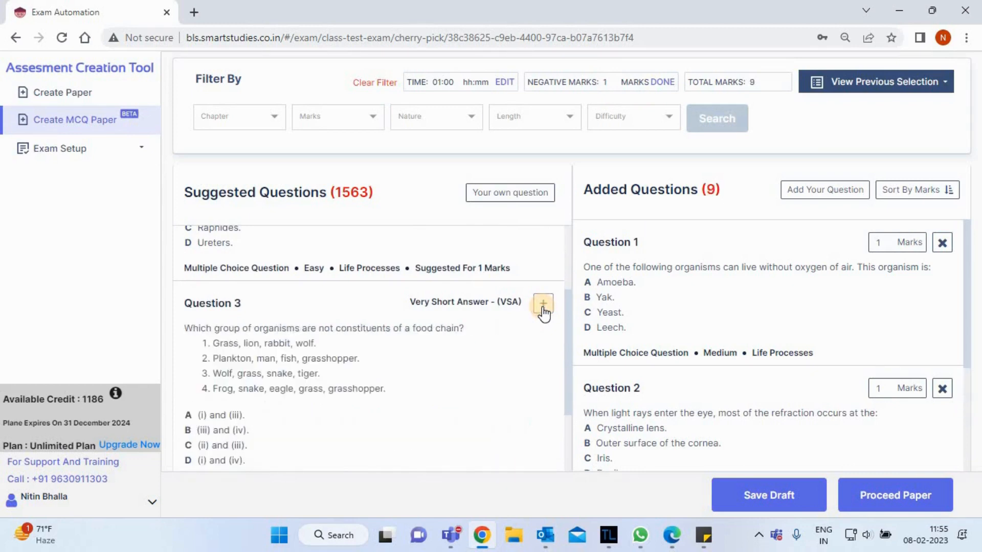
{"action": "left_click", "coordinate": [542, 307]}
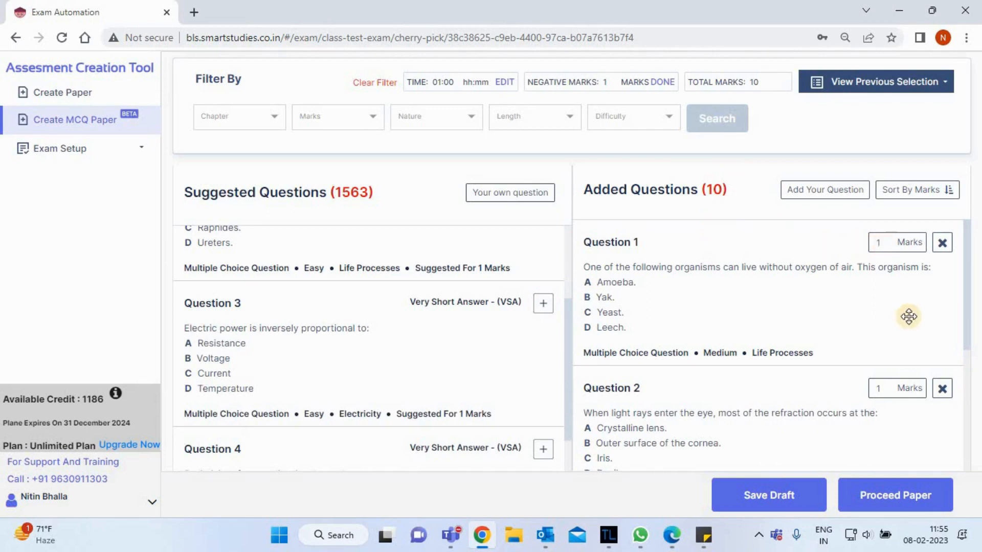
Set the first added question's marks to 2 and move the prism question above the eye refraction question.
{"action": "left_click", "coordinate": [889, 239]}
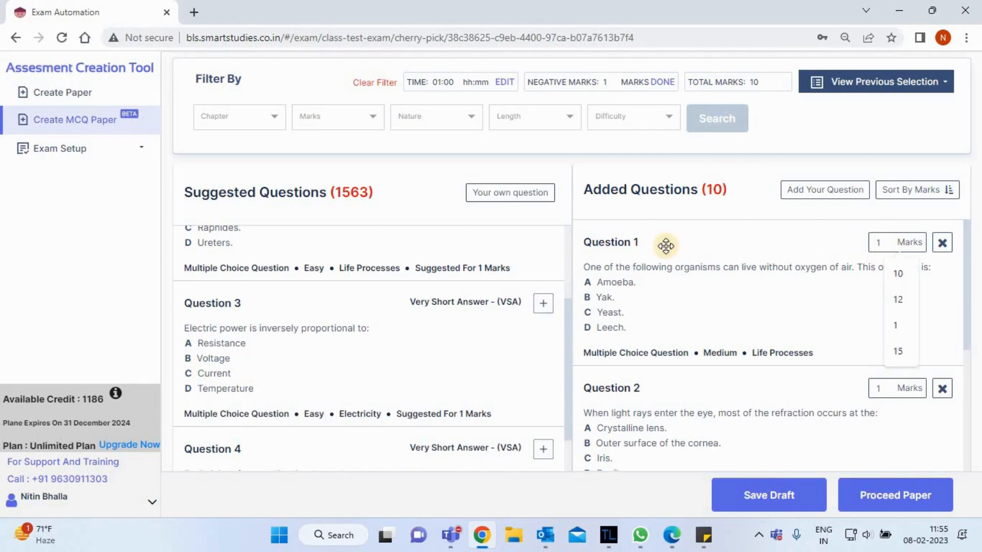
{"action": "key", "text": "BackSpace"}
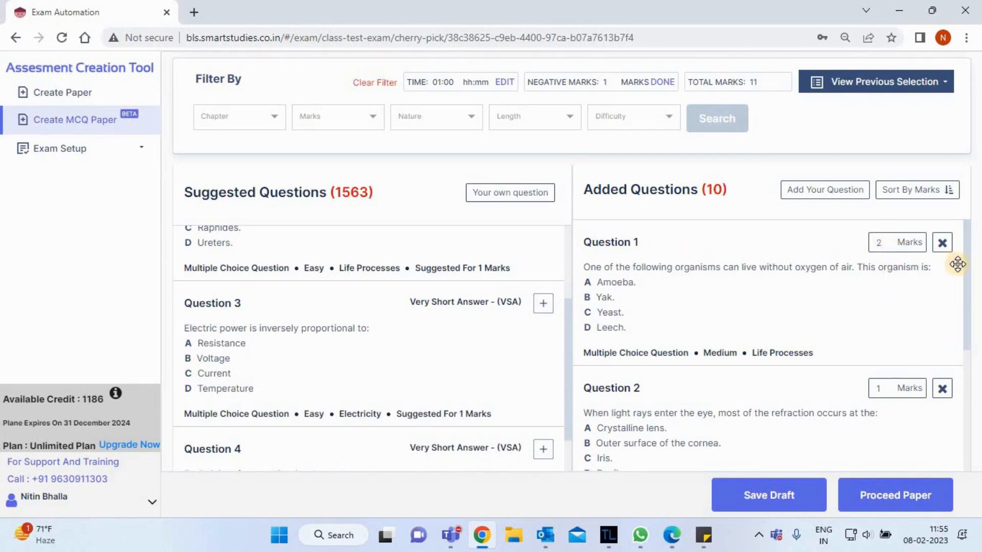
{"action": "left_click_drag", "start_coordinate": [967, 270], "coordinate": [965, 302]}
{"action": "left_click_drag", "start_coordinate": [654, 271], "coordinate": [670, 335]}
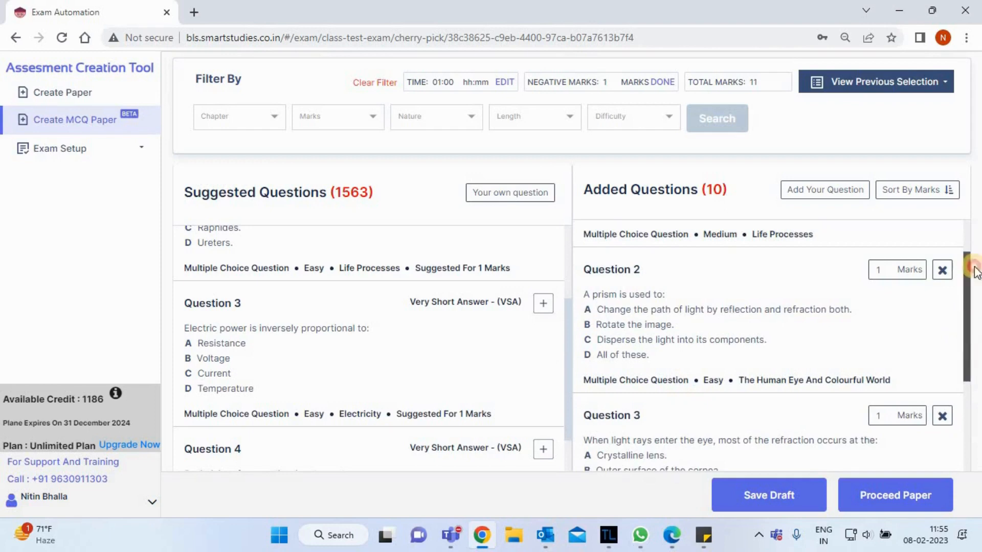
{"action": "left_click_drag", "start_coordinate": [968, 267], "coordinate": [968, 228]}
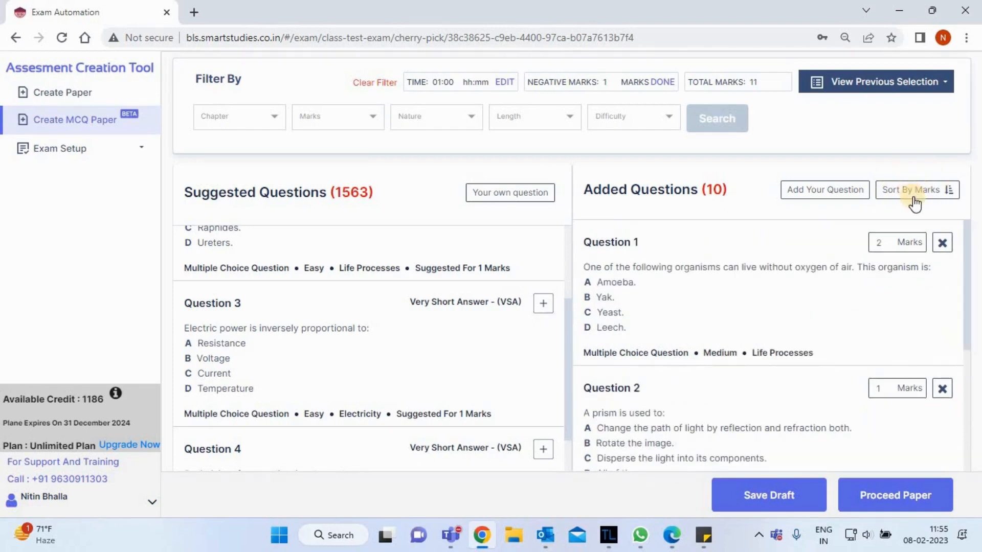
Start adding an own question under the chapter ACIDS, BASES AND SALTS with the topic CONCEPT OF PH SCALE.
{"action": "left_click", "coordinate": [810, 197]}
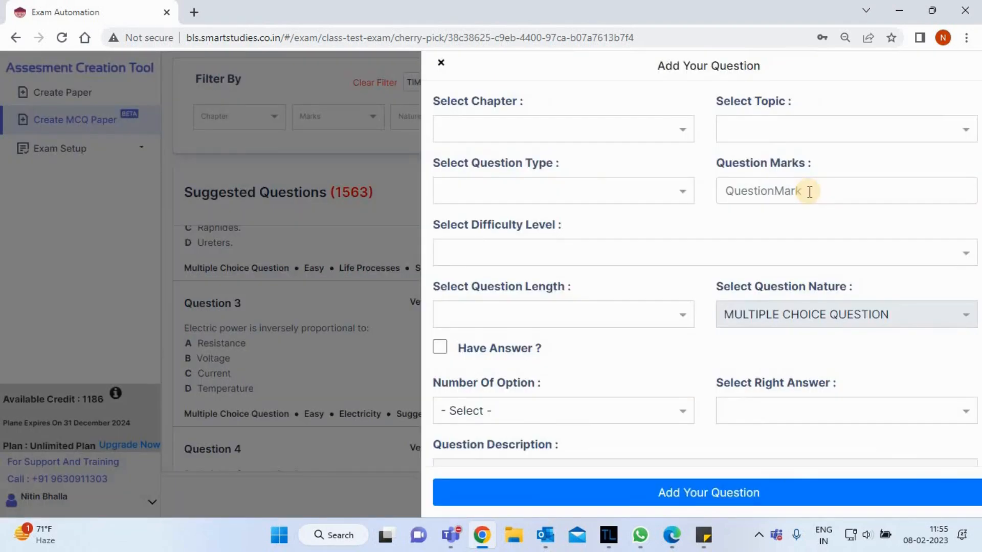
{"action": "left_click", "coordinate": [583, 122]}
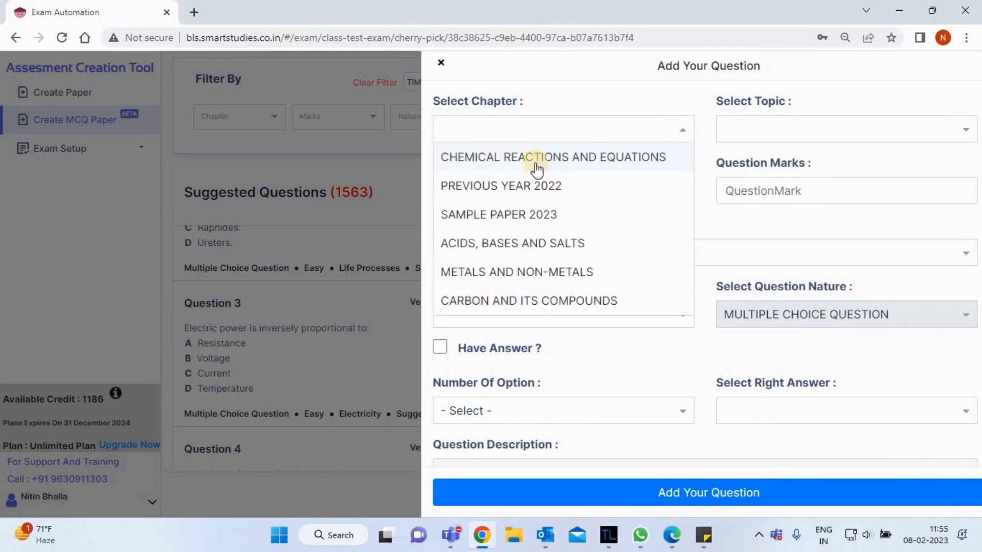
{"action": "left_click", "coordinate": [501, 248]}
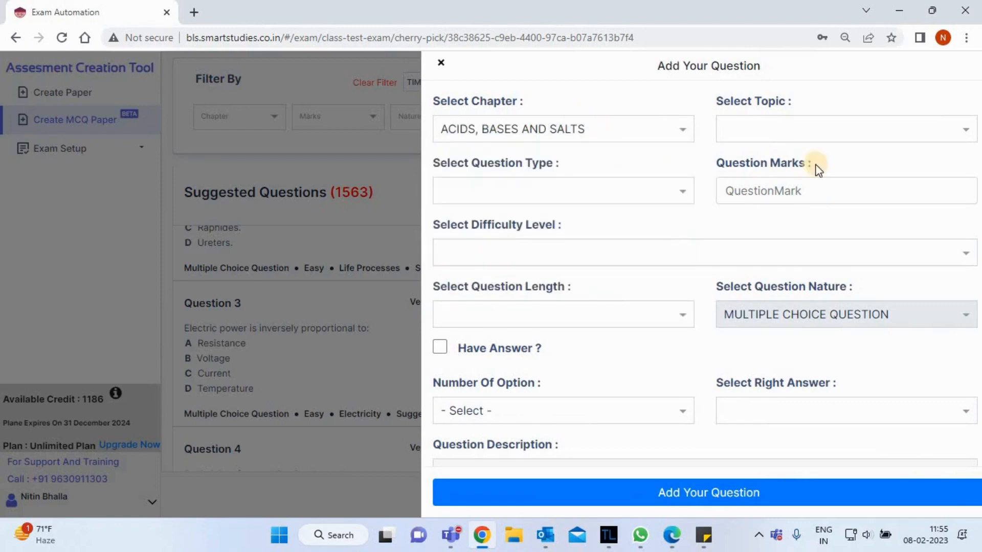
{"action": "left_click", "coordinate": [804, 132]}
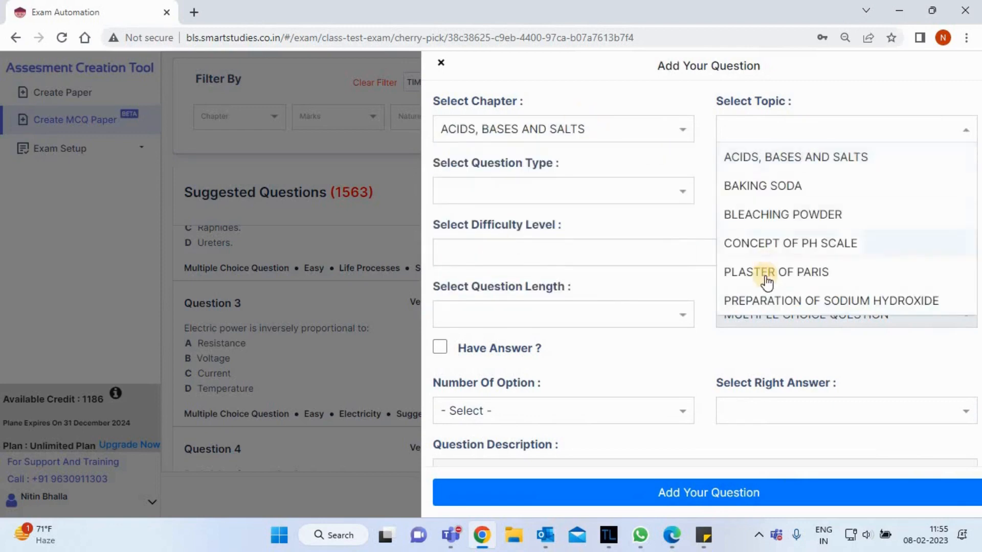
{"action": "left_click", "coordinate": [764, 246]}
Set the new question's type to 1 MARK and its question marks to 2.
{"action": "left_click", "coordinate": [557, 192]}
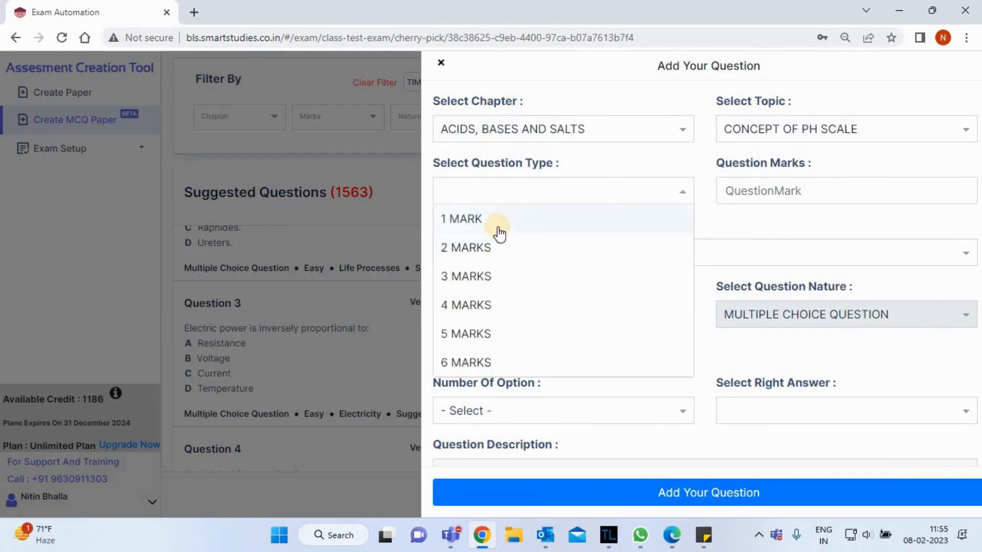
{"action": "left_click", "coordinate": [500, 222]}
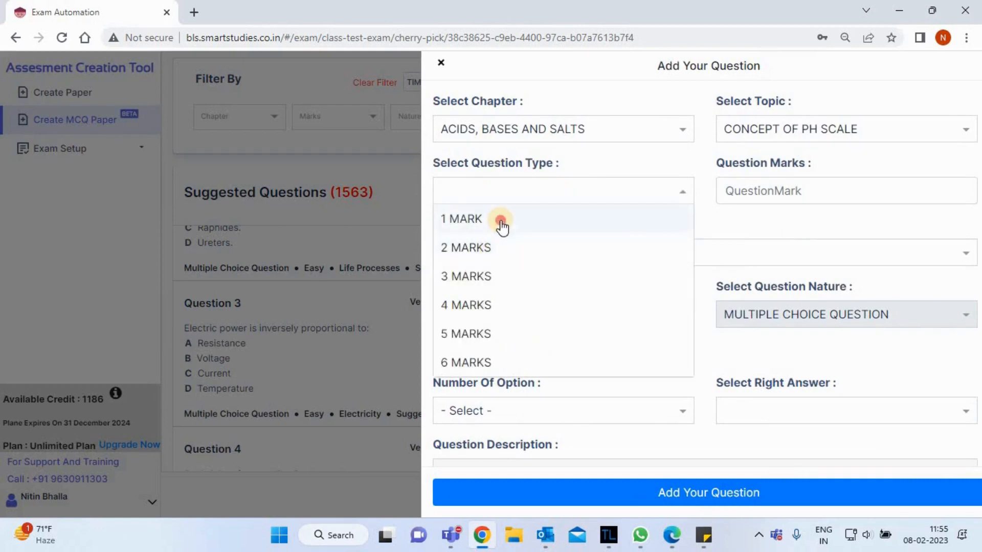
{"action": "left_click", "coordinate": [762, 188]}
{"action": "type", "text": "2"}
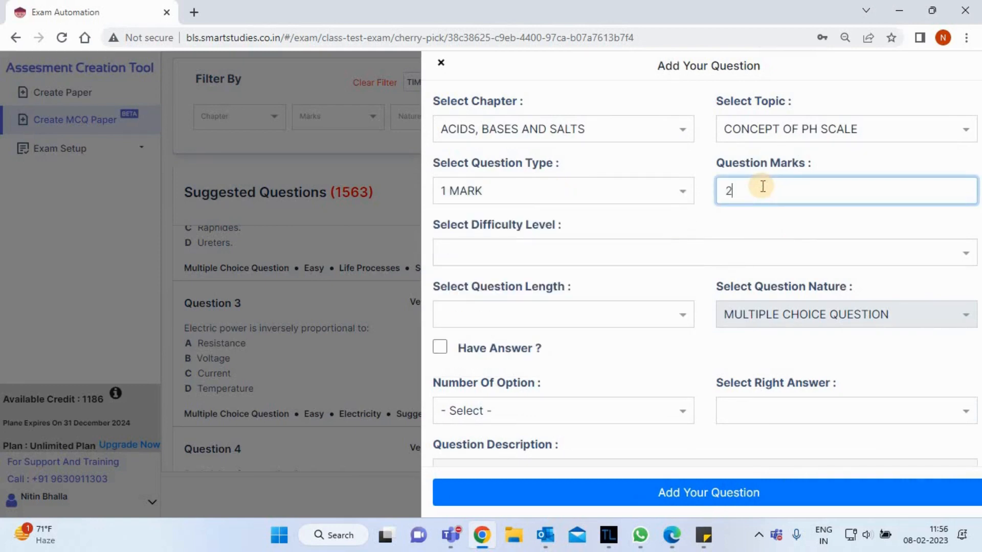
{"action": "left_click", "coordinate": [731, 224]}
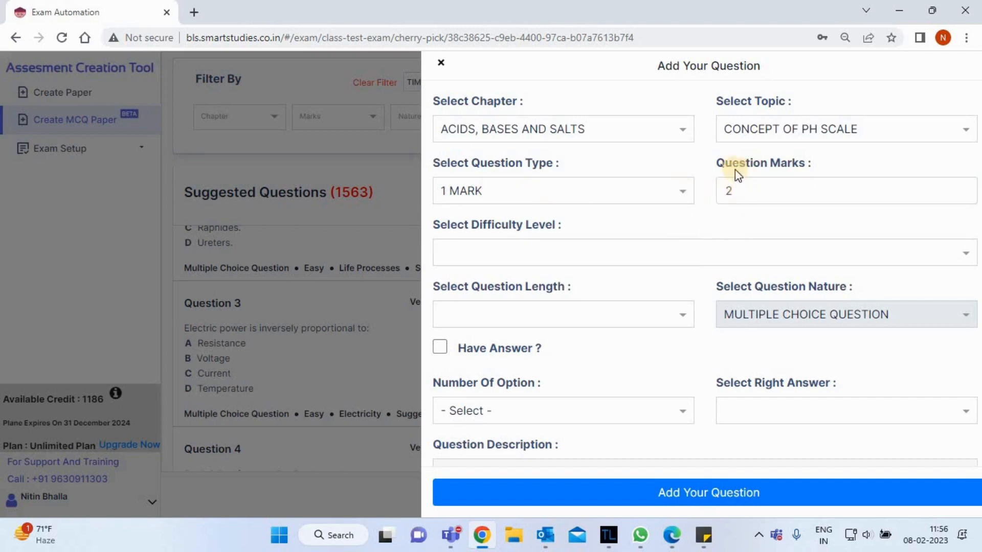
Set the new question's difficulty level to MEDIUM and its length to VERY SHORT ANSWER.
{"action": "left_click", "coordinate": [611, 254]}
{"action": "left_click", "coordinate": [527, 313]}
{"action": "left_click", "coordinate": [557, 324]}
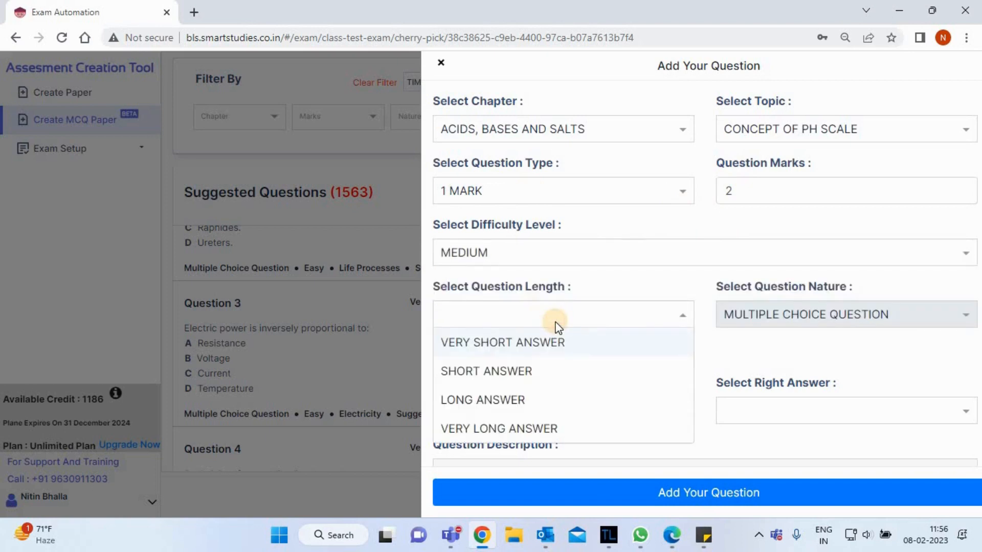
{"action": "left_click", "coordinate": [519, 333]}
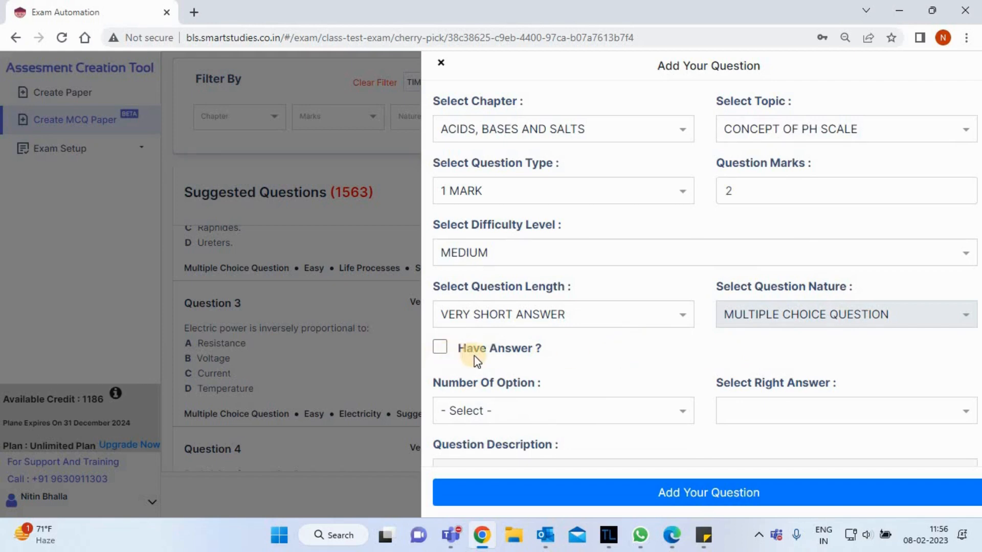
Mark the new question as having an answer, with 4 options and Option A as the right answer.
{"action": "left_click", "coordinate": [440, 347]}
{"action": "scroll", "coordinate": [614, 360], "scroll_direction": "down", "scroll_amount": 3}
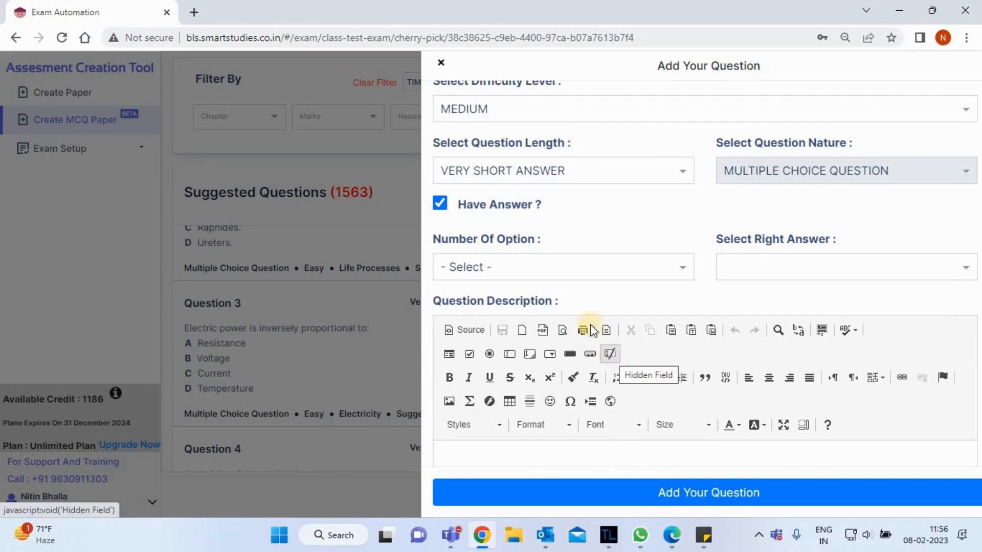
{"action": "left_click", "coordinate": [559, 271]}
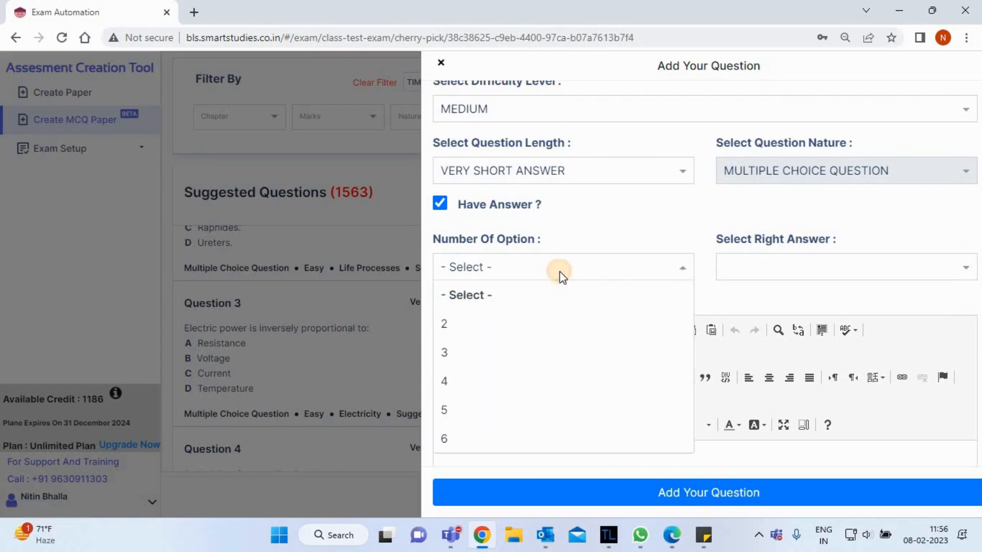
{"action": "left_click", "coordinate": [468, 381]}
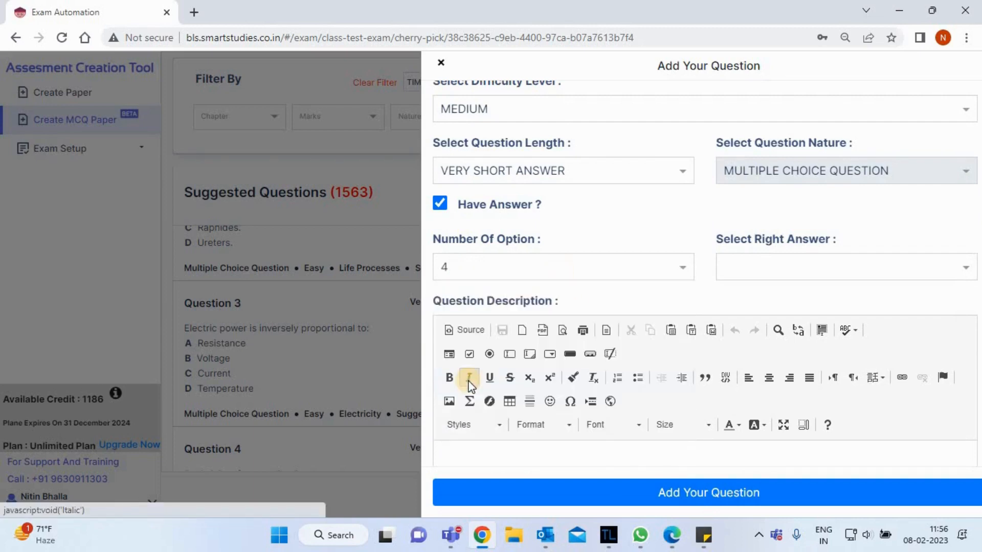
{"action": "left_click", "coordinate": [795, 273]}
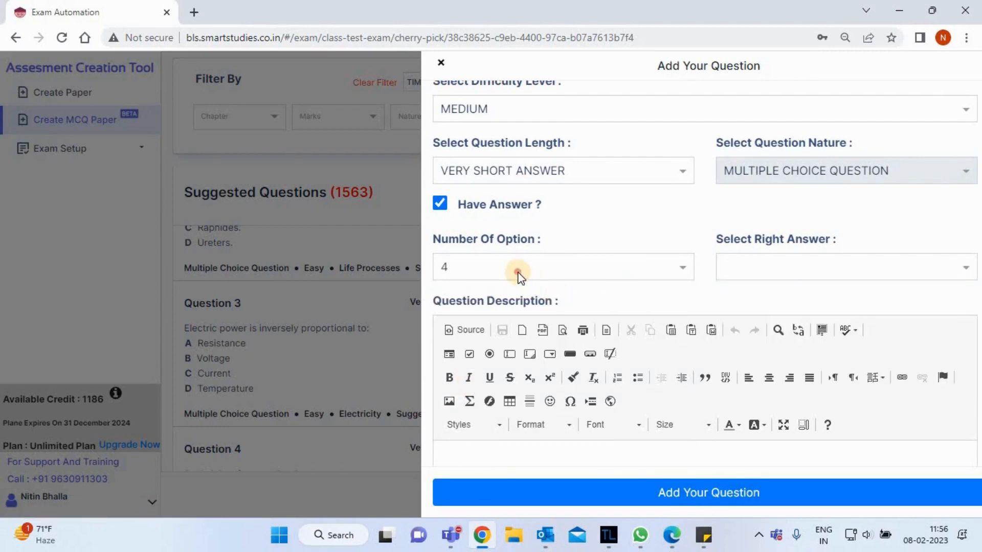
{"action": "left_click", "coordinate": [517, 270]}
{"action": "left_click", "coordinate": [443, 386]}
{"action": "left_click", "coordinate": [824, 264]}
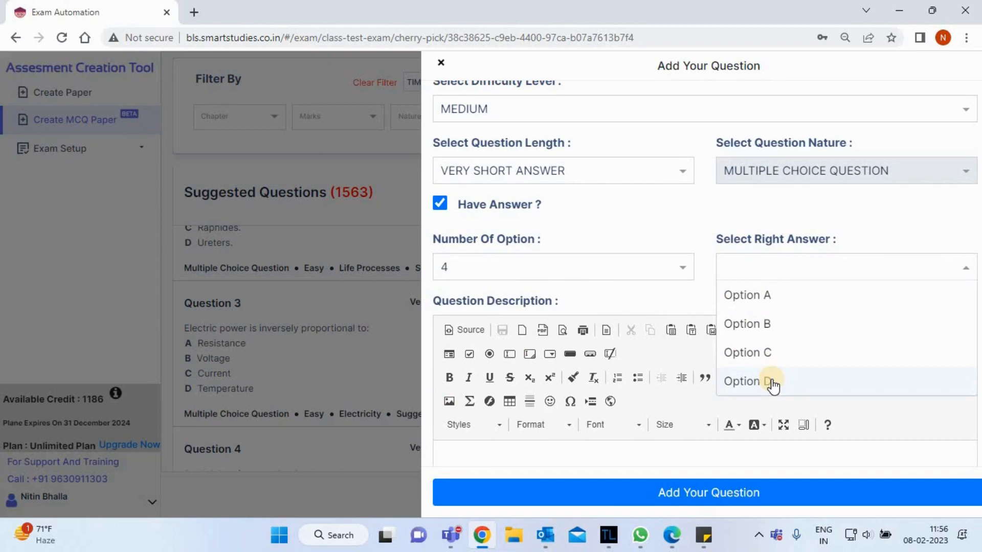
{"action": "left_click", "coordinate": [756, 301]}
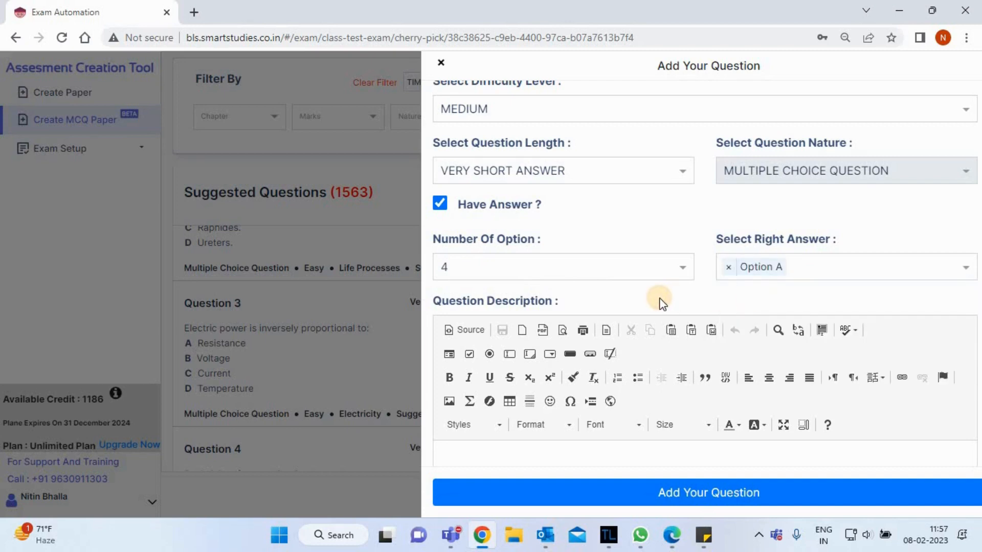
Write "What is Sunlight?" as the question description.
{"action": "scroll", "coordinate": [659, 302], "scroll_direction": "down", "scroll_amount": 4}
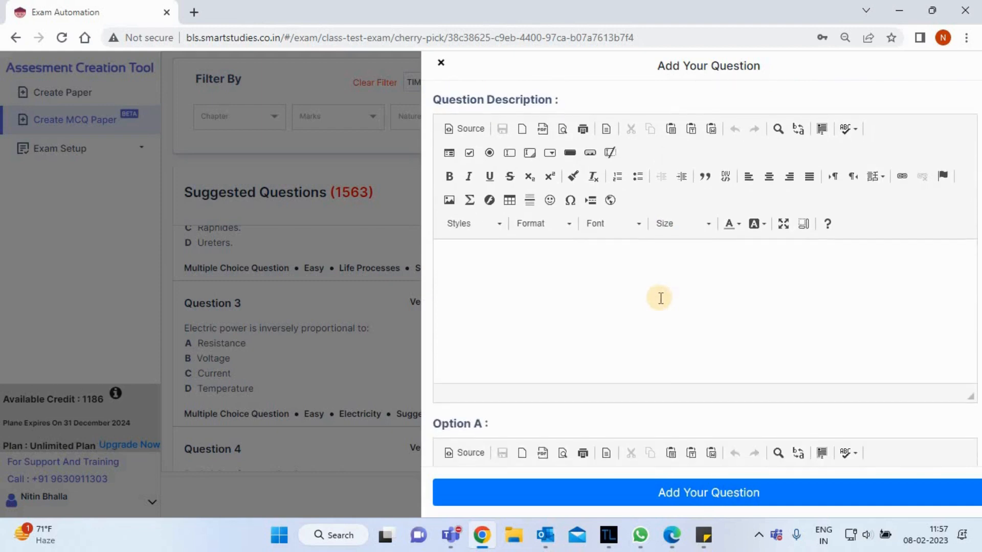
{"action": "left_click", "coordinate": [543, 296]}
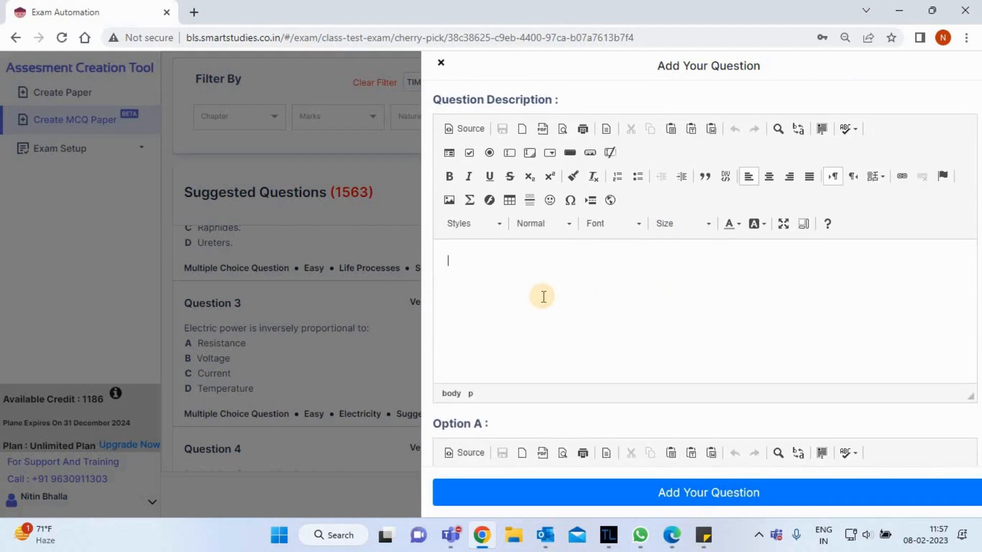
{"action": "type", "text": "What is SUnlight"}
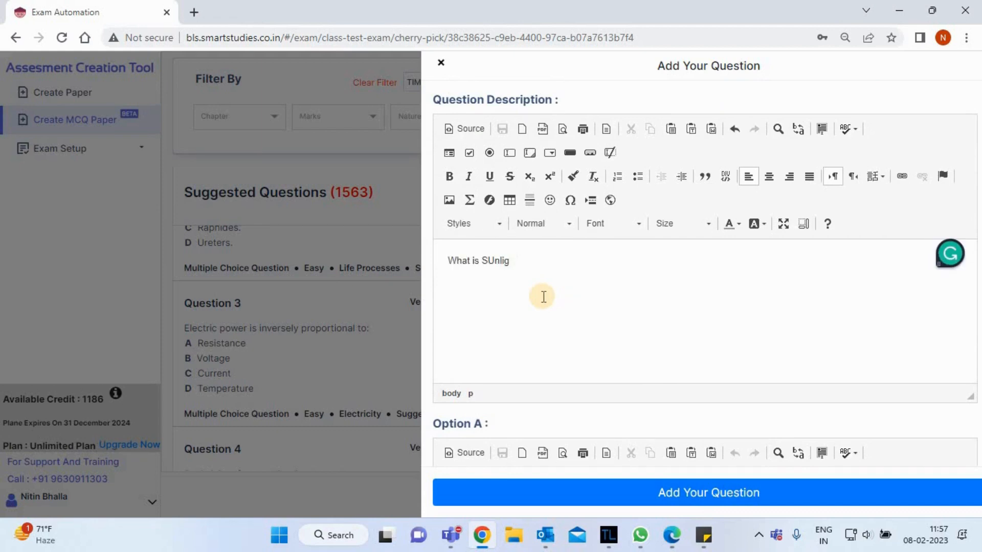
{"action": "key", "text": "BackSpace"}
{"action": "key", "text": "BackSpace"}
{"action": "key", "text": "BackSpace"}
{"action": "key", "text": "BackSpace"}
{"action": "key", "text": "BackSpace"}
{"action": "type", "text": "unlight?"}
{"action": "left_click", "coordinate": [430, 290]}
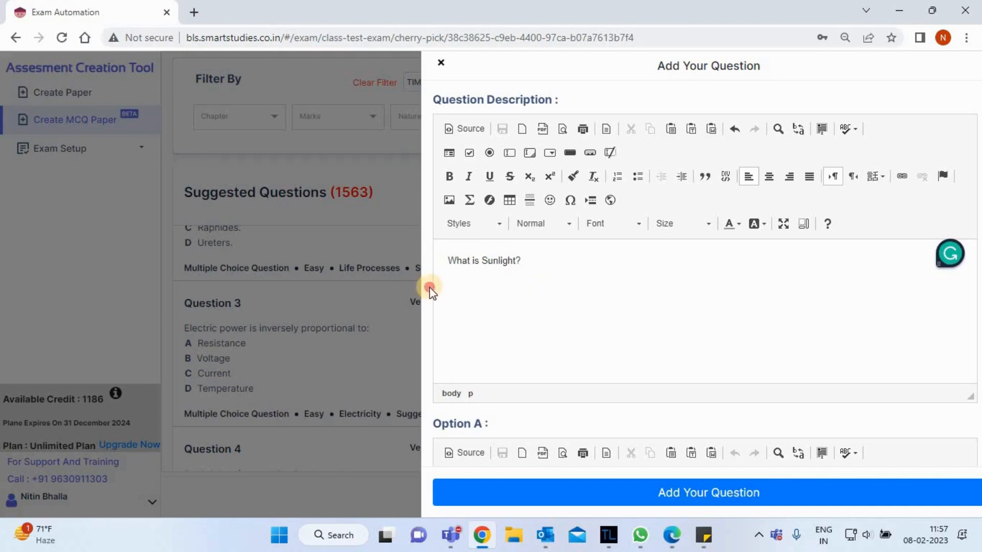
{"action": "left_click", "coordinate": [544, 261]}
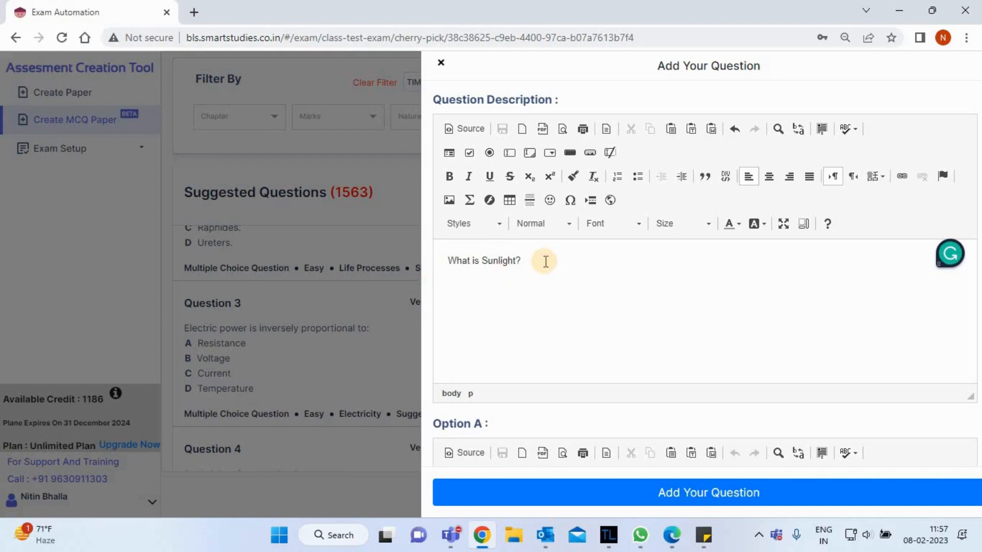
{"action": "left_click", "coordinate": [489, 176]}
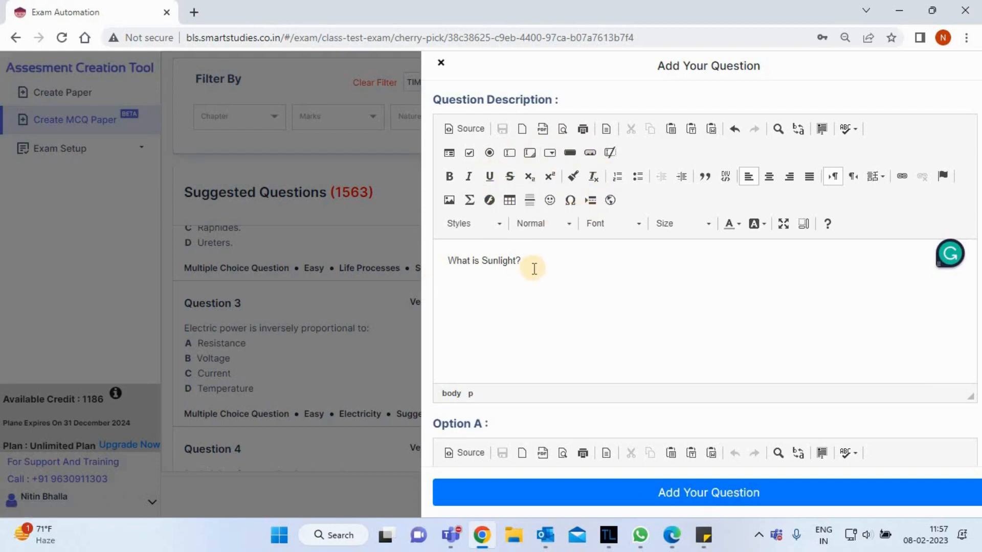
Insert the file Biology diagram new from the Desktop's Diagrams folder as an image below the question text.
{"action": "key", "text": "Return"}
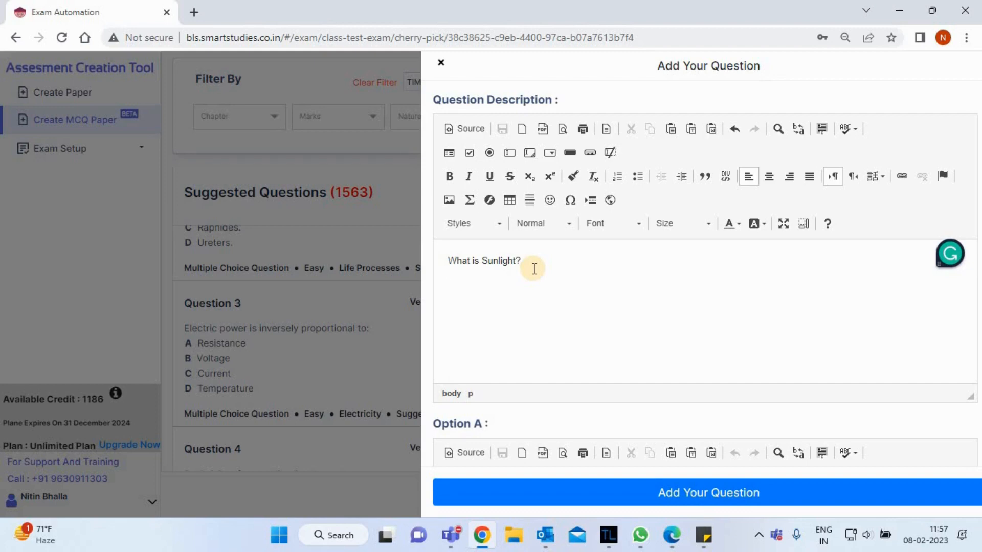
{"action": "left_click", "coordinate": [449, 202]}
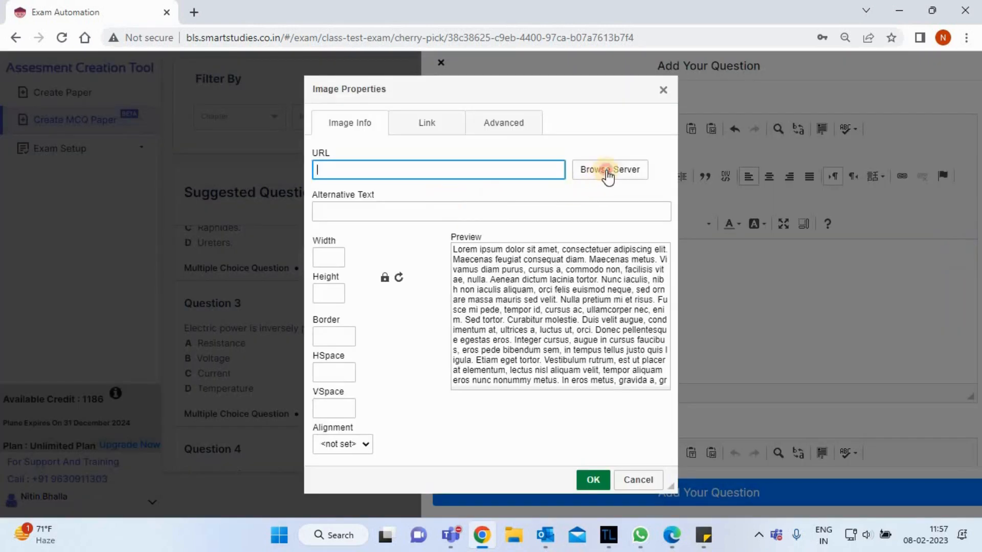
{"action": "left_click", "coordinate": [605, 174]}
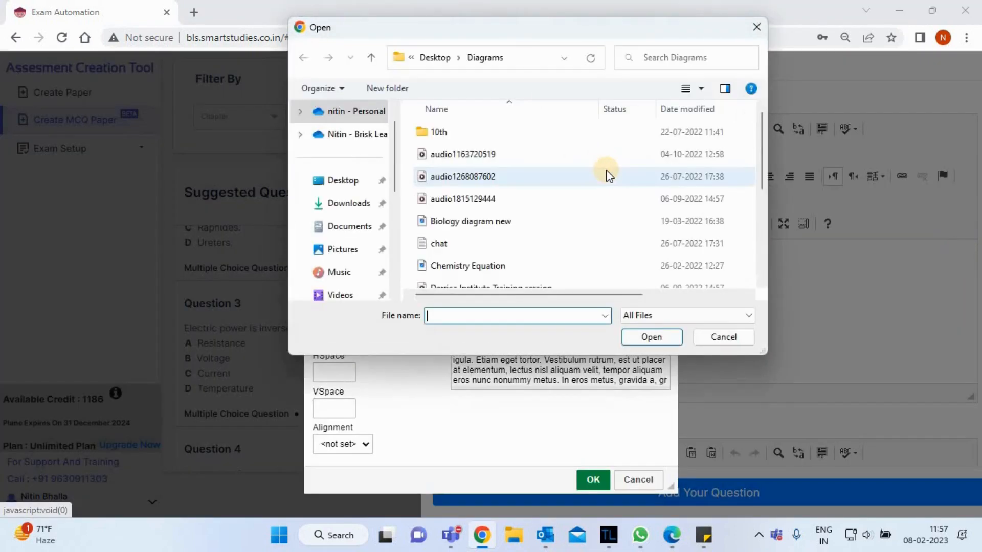
{"action": "left_click", "coordinate": [341, 184]}
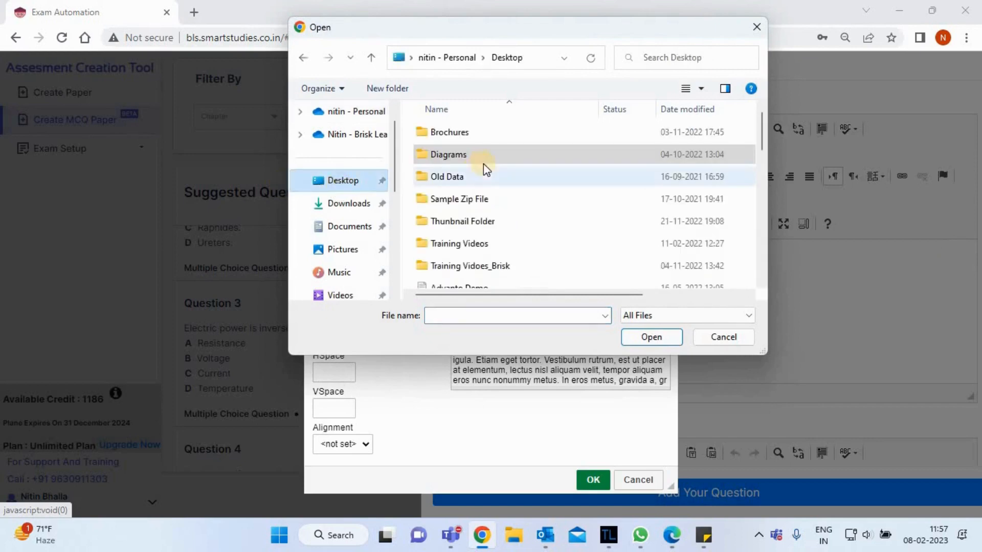
{"action": "double_click", "coordinate": [458, 156]}
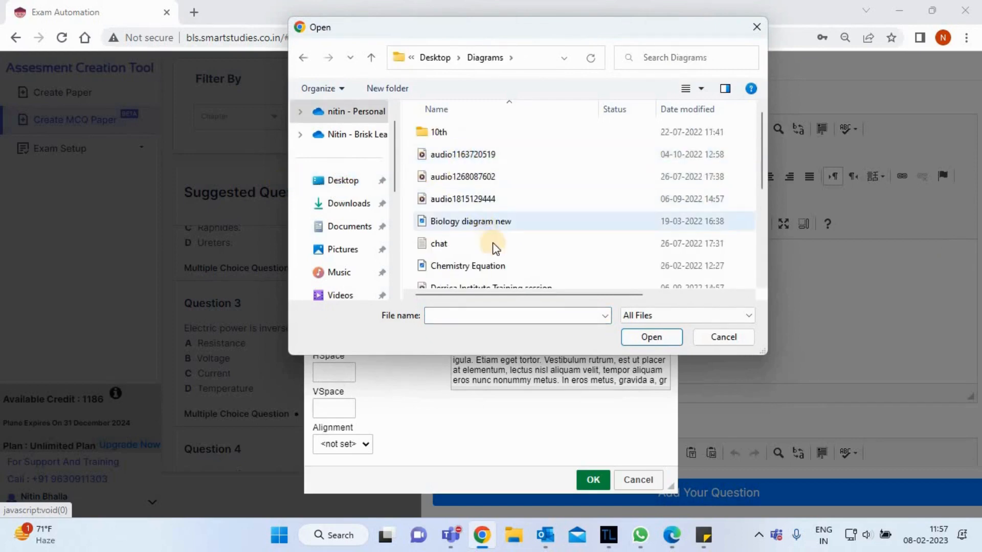
{"action": "left_click", "coordinate": [491, 222]}
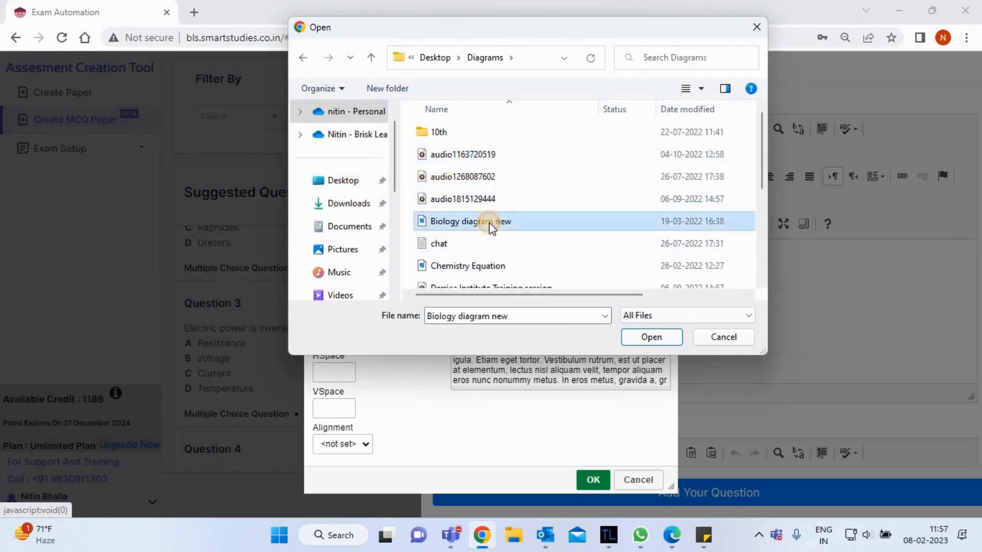
{"action": "left_click", "coordinate": [639, 336]}
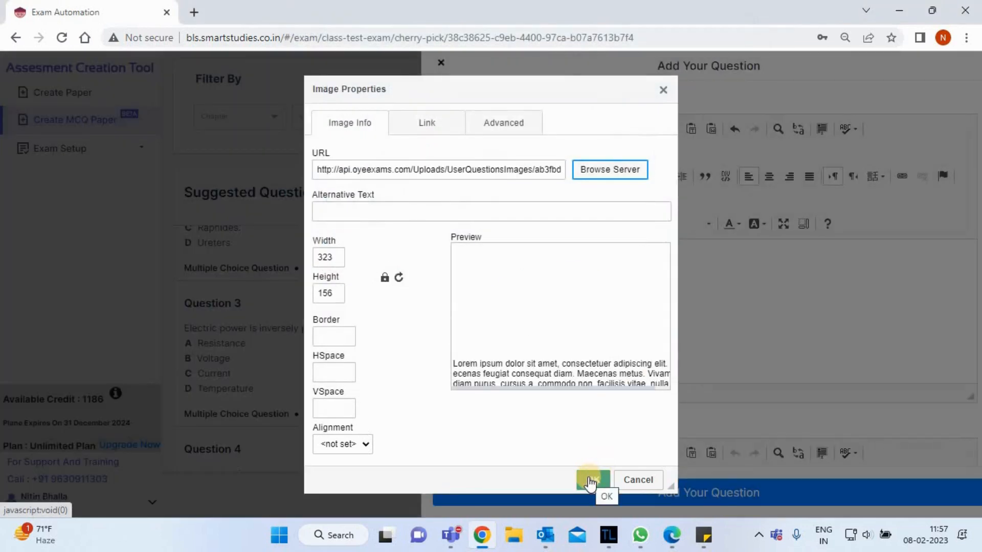
{"action": "left_click", "coordinate": [589, 480]}
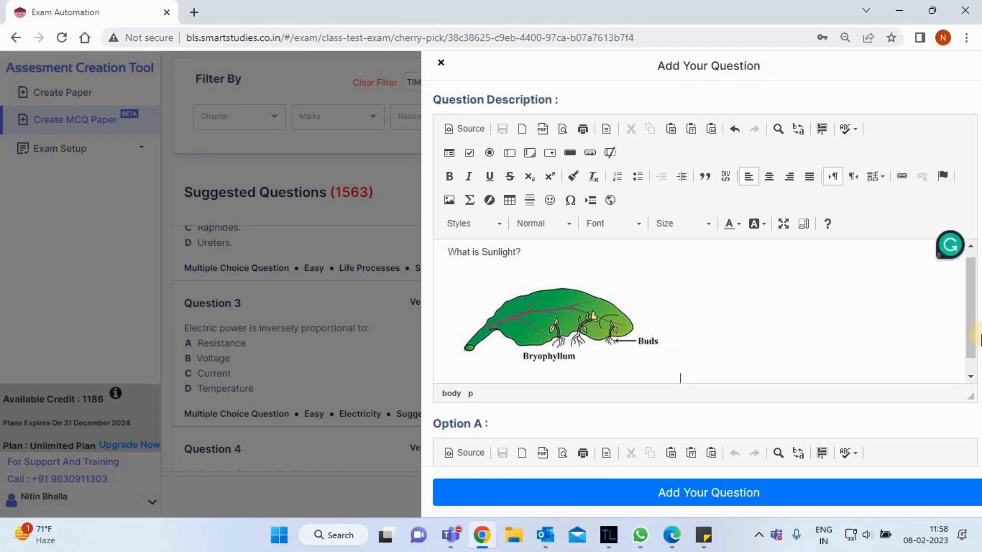
{"action": "scroll", "coordinate": [968, 322], "scroll_direction": "down", "scroll_amount": 1}
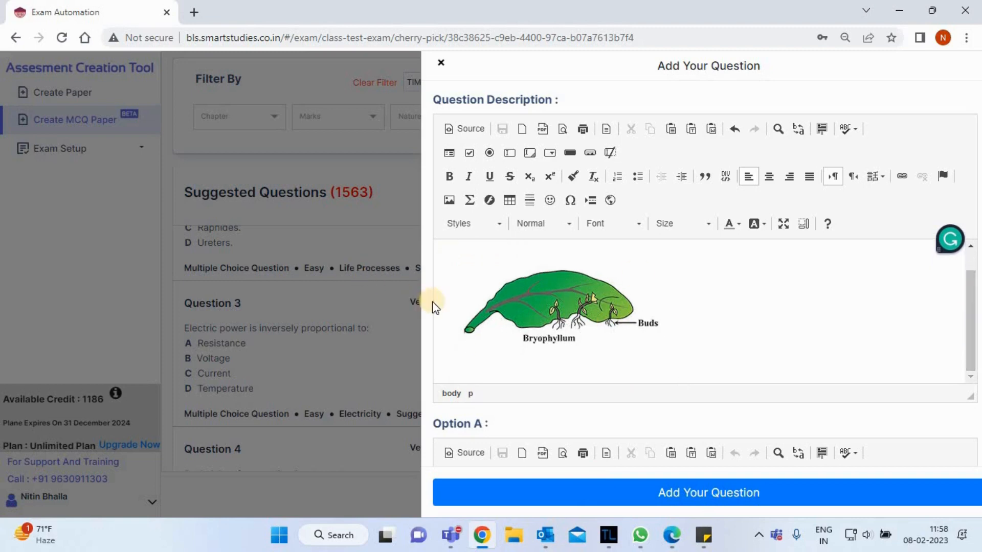
Write "Light coming from Sun" as the text of Option A.
{"action": "scroll", "coordinate": [426, 302], "scroll_direction": "down", "scroll_amount": 1}
{"action": "scroll", "coordinate": [427, 302], "scroll_direction": "down", "scroll_amount": 4}
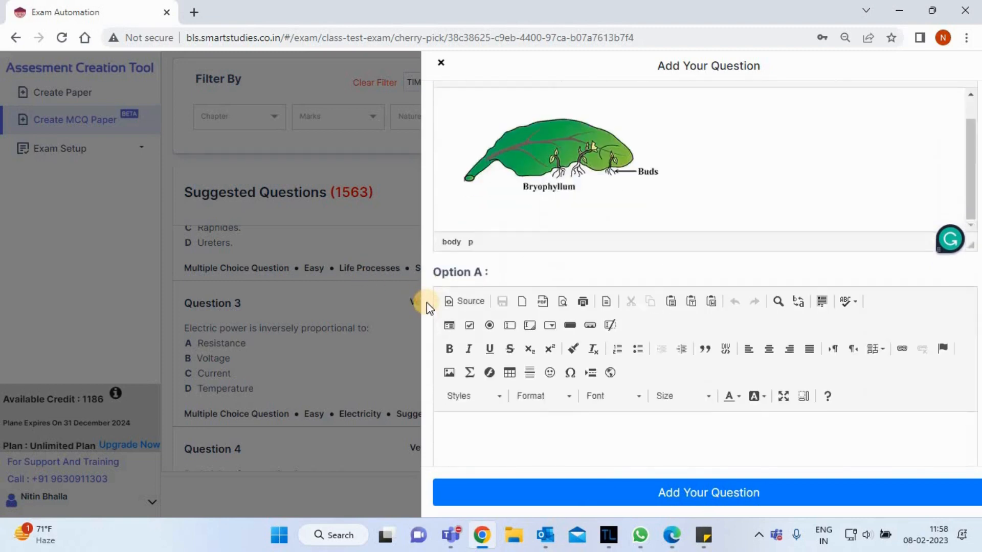
{"action": "scroll", "coordinate": [426, 302], "scroll_direction": "down", "scroll_amount": 1}
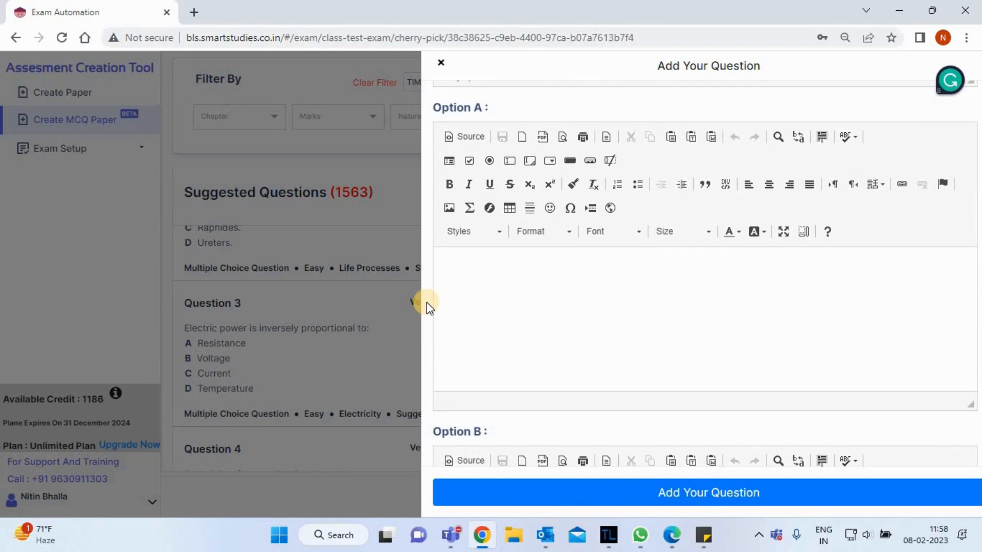
{"action": "left_click", "coordinate": [524, 290]}
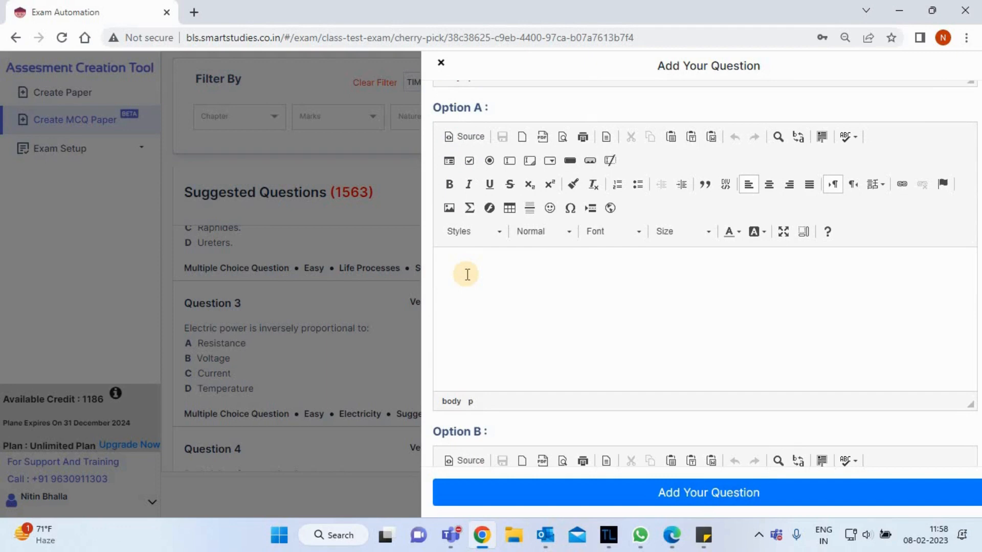
{"action": "type", "text": "Ligh"}
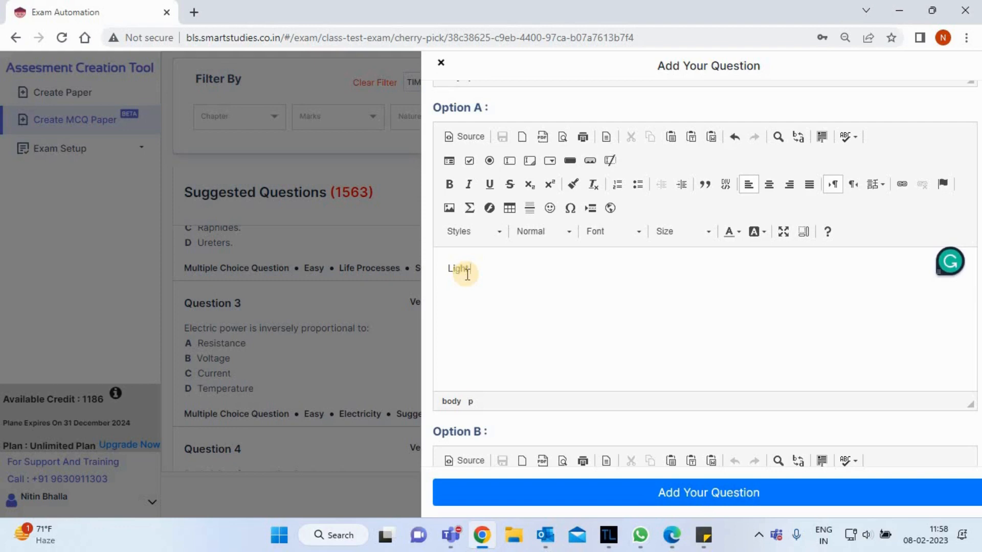
{"action": "type", "text": "t coming from Sun"}
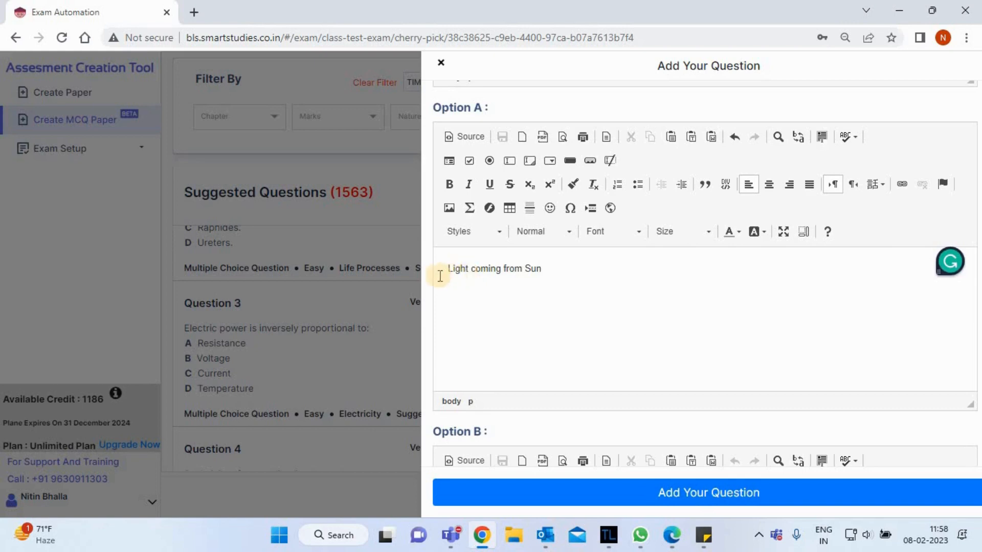
Write "Light from Moon" as the text of Option B.
{"action": "scroll", "coordinate": [428, 287], "scroll_direction": "down", "scroll_amount": 2}
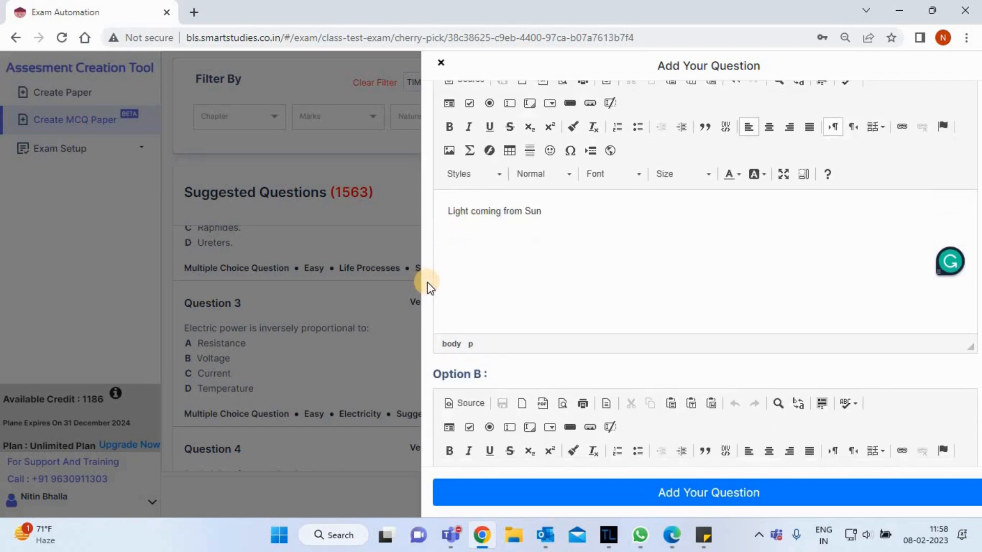
{"action": "scroll", "coordinate": [428, 287], "scroll_direction": "down", "scroll_amount": 8}
{"action": "left_click", "coordinate": [537, 344]}
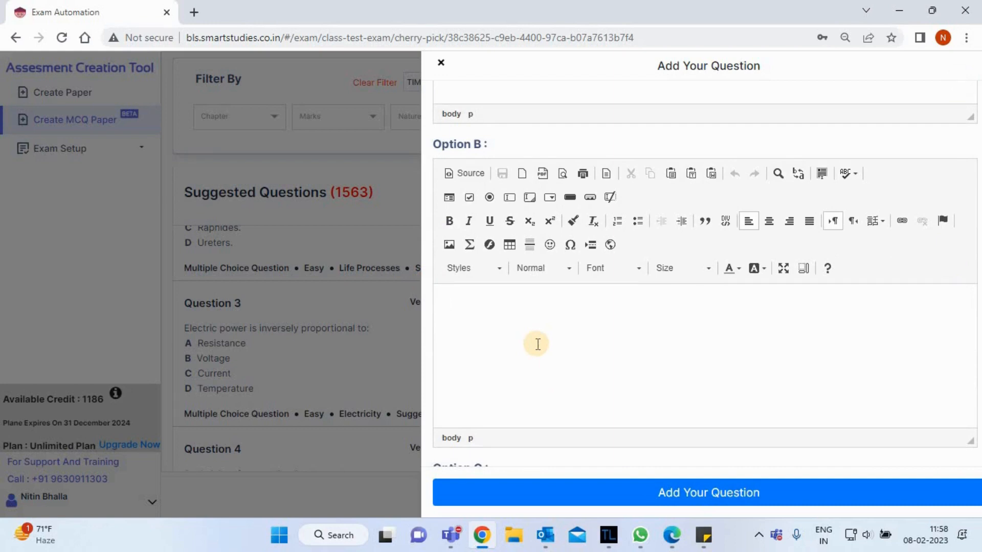
{"action": "type", "text": "Light from "}
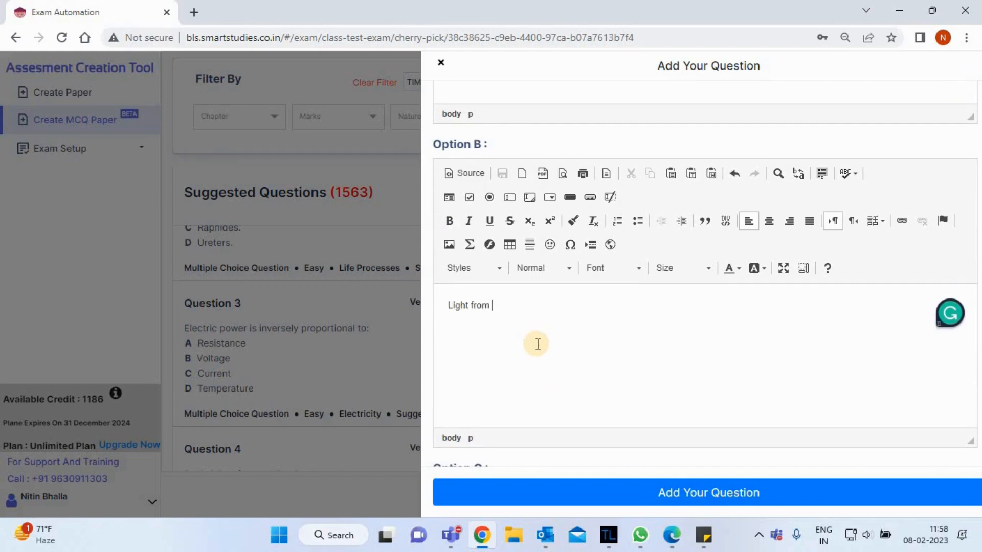
{"action": "type", "text": "Moon"}
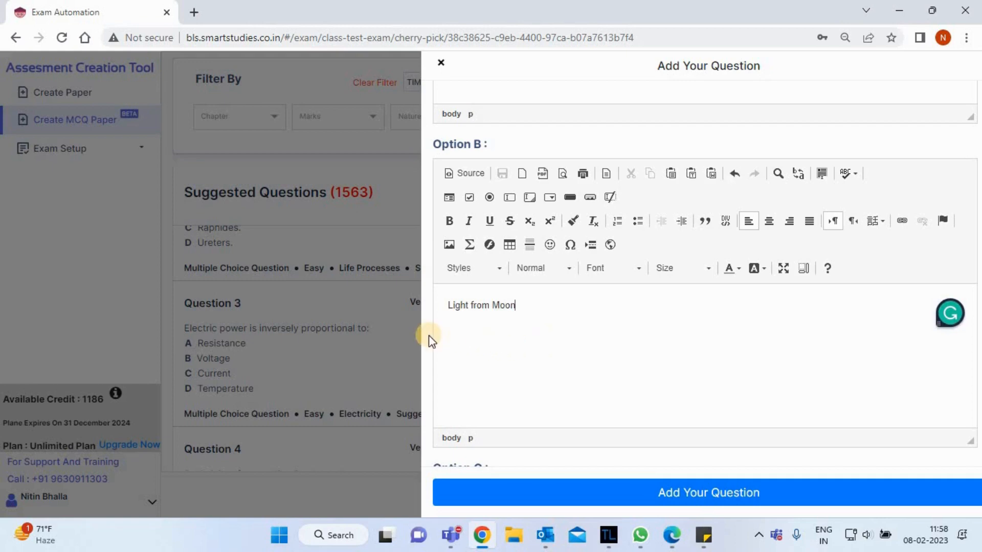
Write "Both A and B" as the text of Option C.
{"action": "scroll", "coordinate": [429, 340], "scroll_direction": "down", "scroll_amount": 5}
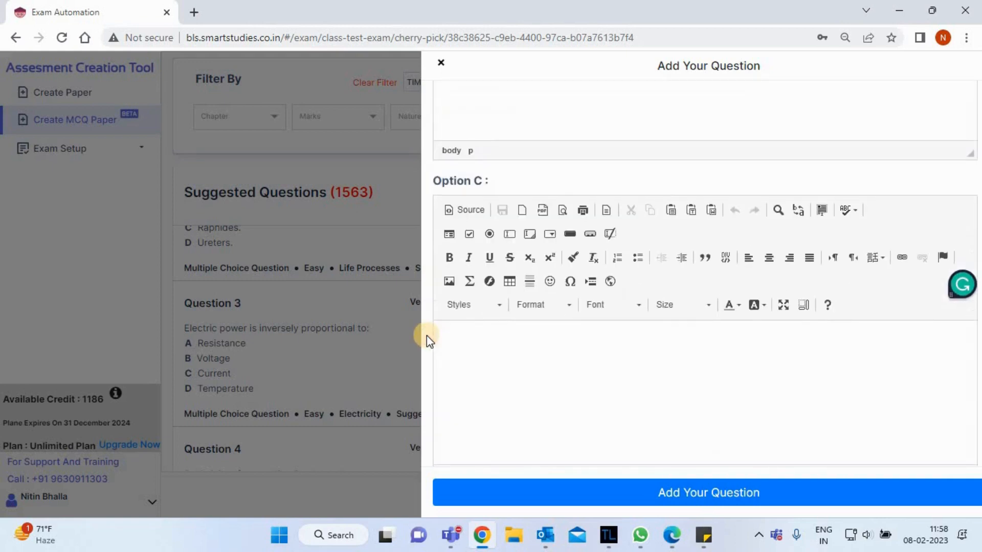
{"action": "left_click", "coordinate": [529, 350]}
{"action": "type", "text": "B"}
{"action": "key", "text": "BackSpace"}
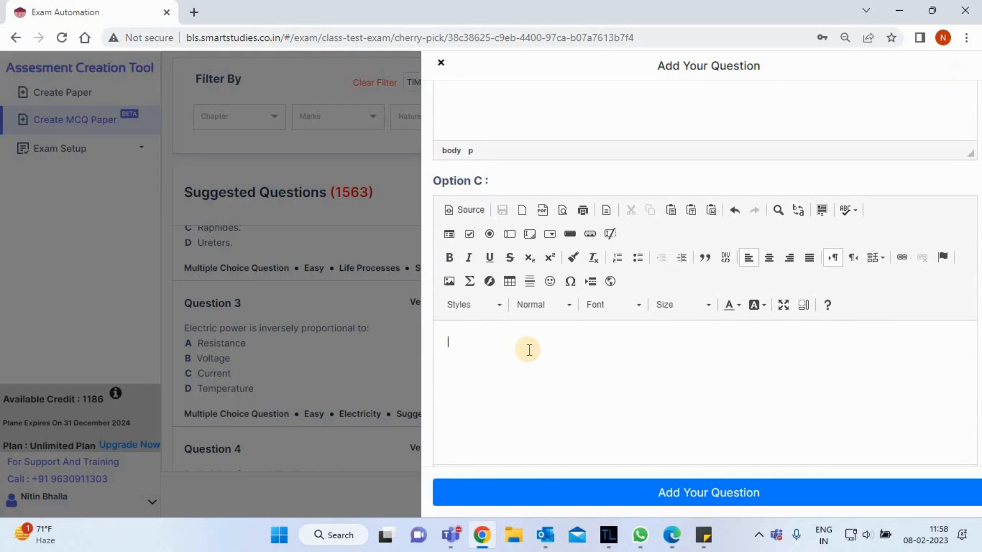
{"action": "type", "text": "Both A"}
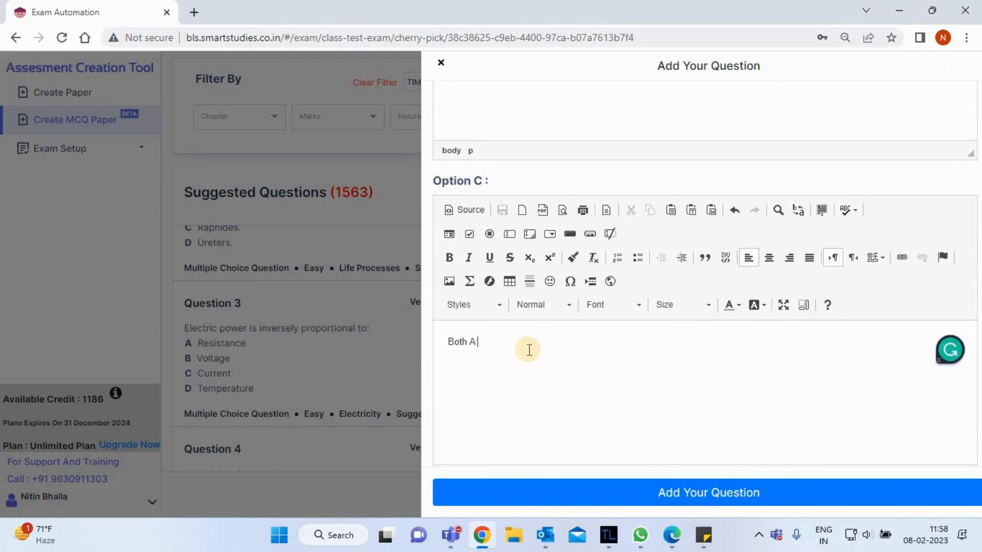
{"action": "type", "text": " and B"}
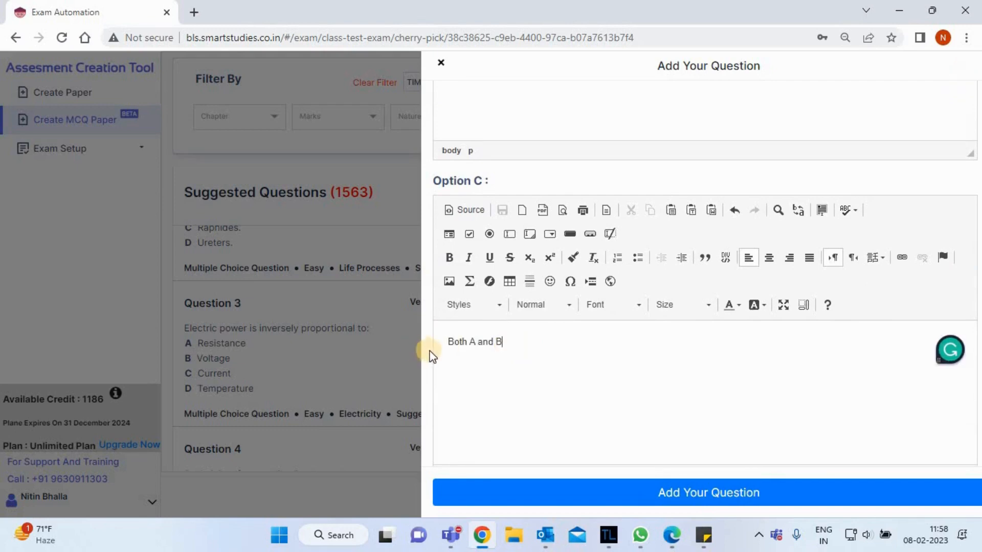
Write "None" as the text of Option D.
{"action": "scroll", "coordinate": [430, 353], "scroll_direction": "down", "scroll_amount": 7}
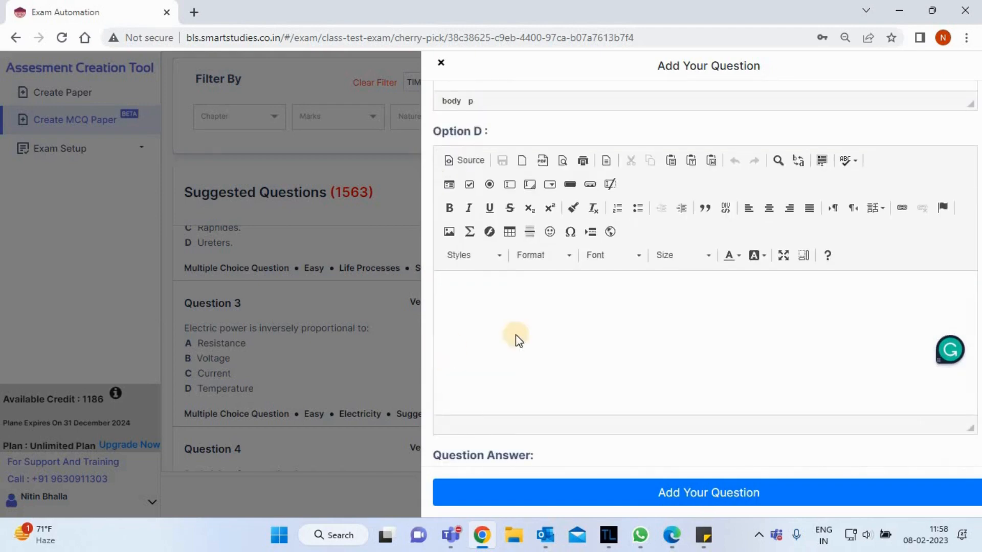
{"action": "left_click", "coordinate": [542, 325]}
{"action": "type", "text": "None"}
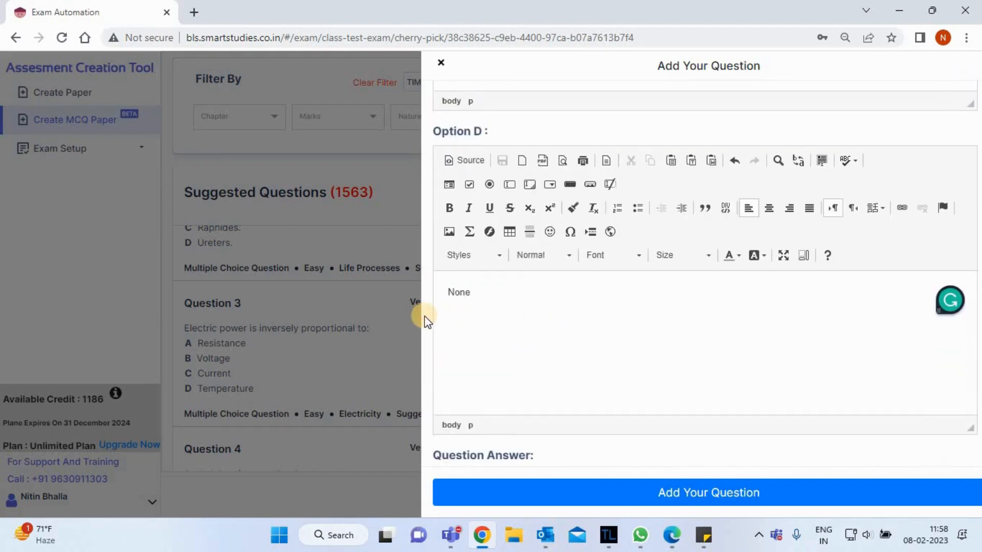
Check the option texts and write "Since that light comes from teh Sun" as the question answer.
{"action": "scroll", "coordinate": [424, 321], "scroll_direction": "up", "scroll_amount": 5}
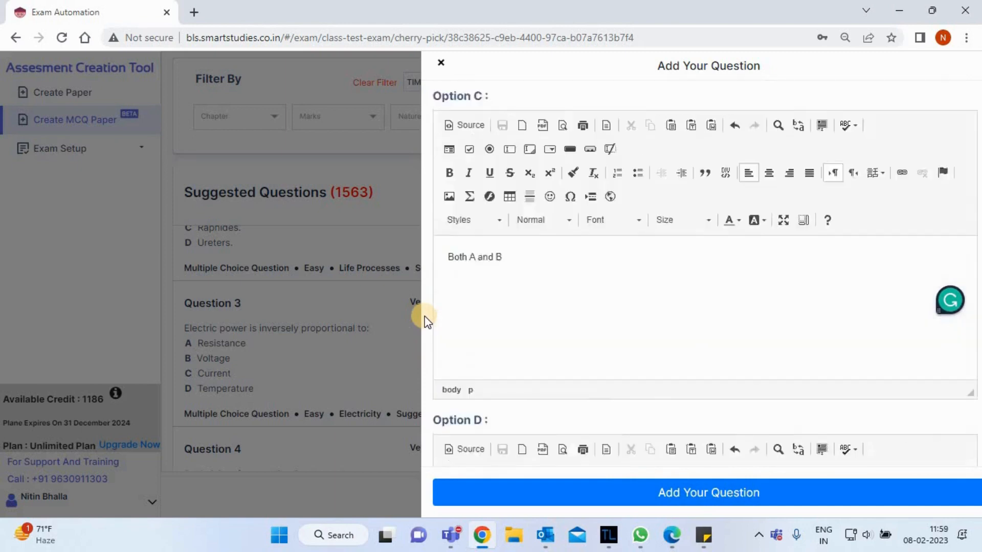
{"action": "scroll", "coordinate": [424, 322], "scroll_direction": "up", "scroll_amount": 5}
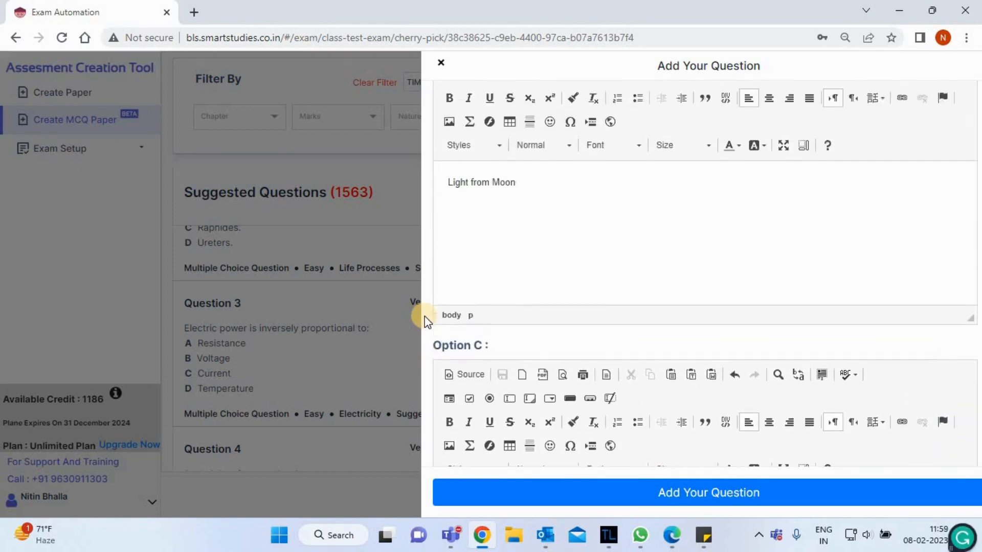
{"action": "scroll", "coordinate": [424, 321], "scroll_direction": "up", "scroll_amount": 5}
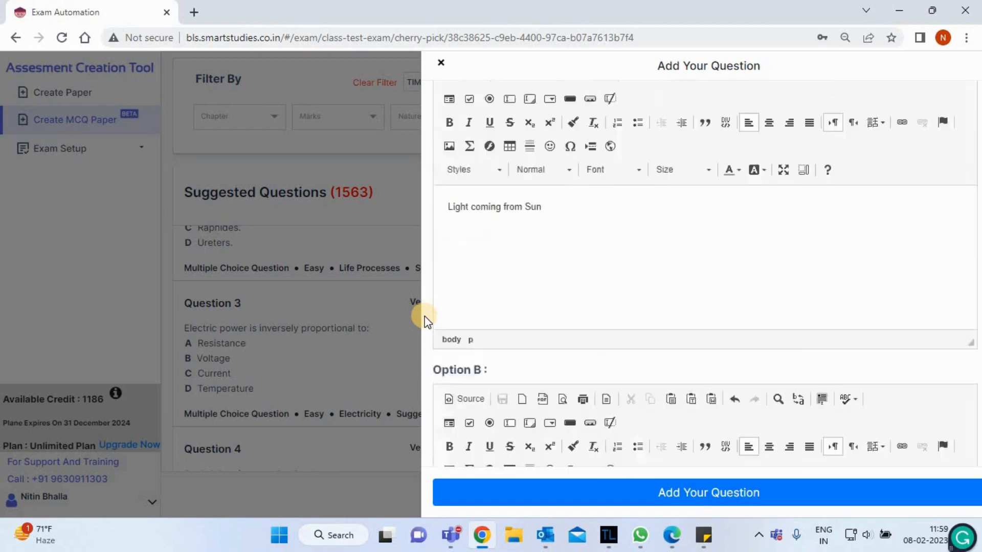
{"action": "scroll", "coordinate": [425, 316], "scroll_direction": "up", "scroll_amount": 4}
{"action": "scroll", "coordinate": [425, 317], "scroll_direction": "down", "scroll_amount": 9}
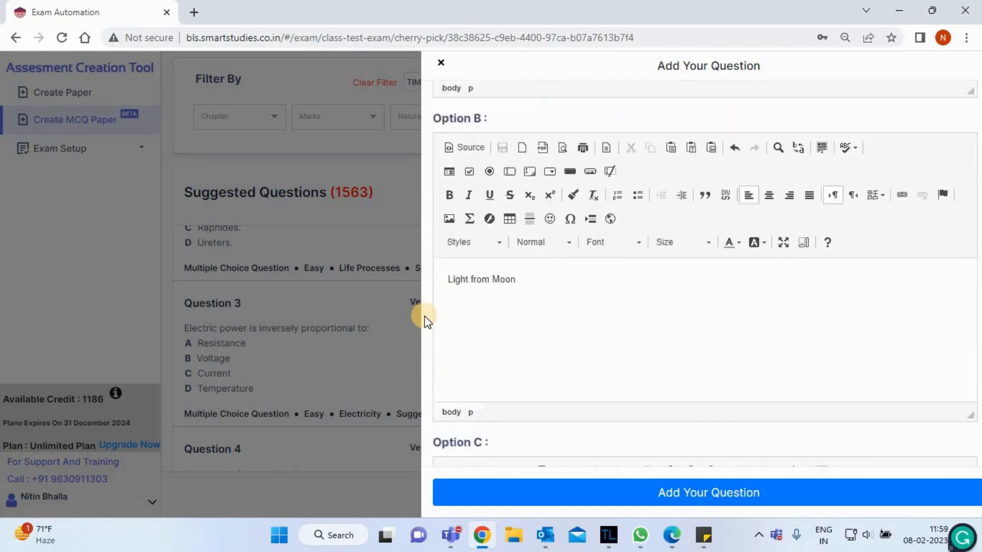
{"action": "scroll", "coordinate": [424, 316], "scroll_direction": "down", "scroll_amount": 13}
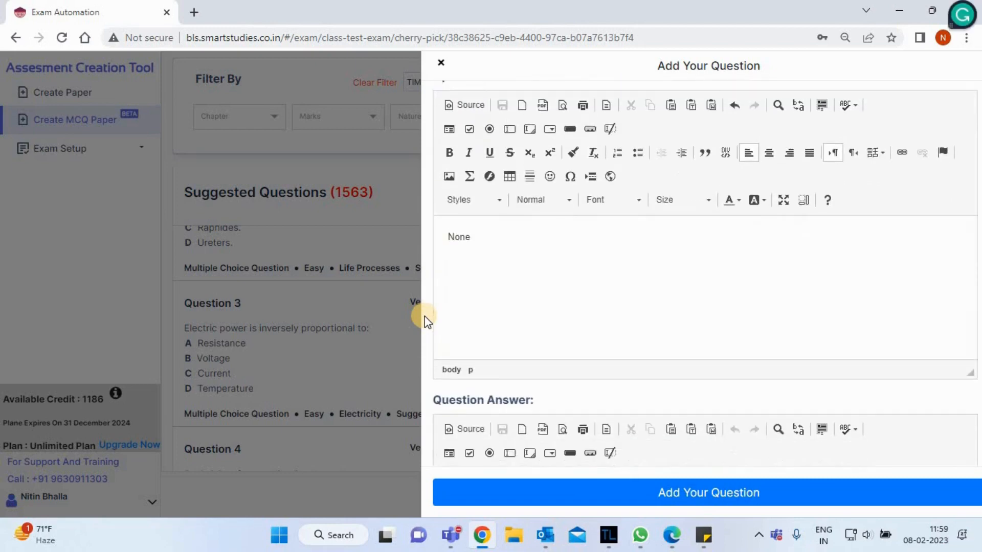
{"action": "scroll", "coordinate": [425, 316], "scroll_direction": "down", "scroll_amount": 5}
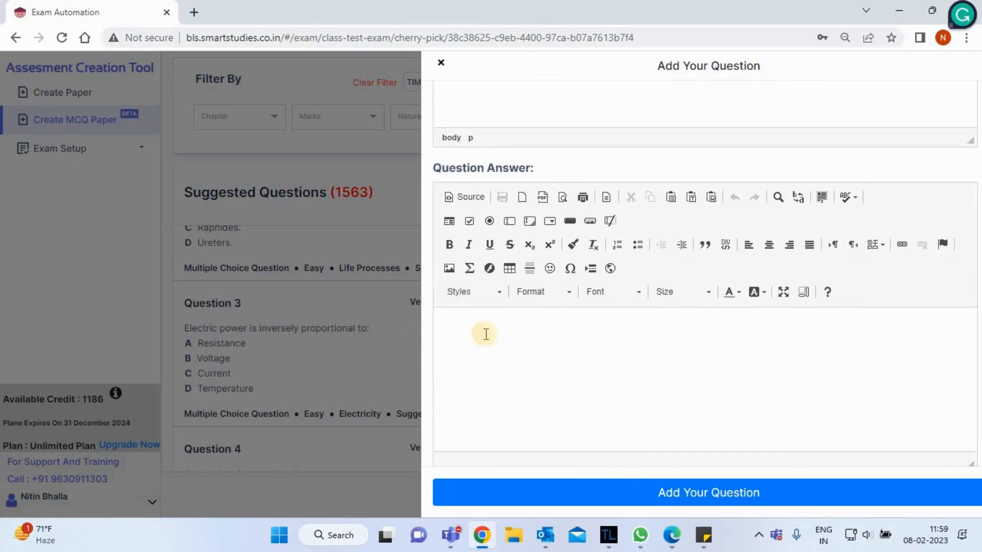
{"action": "left_click", "coordinate": [511, 344]}
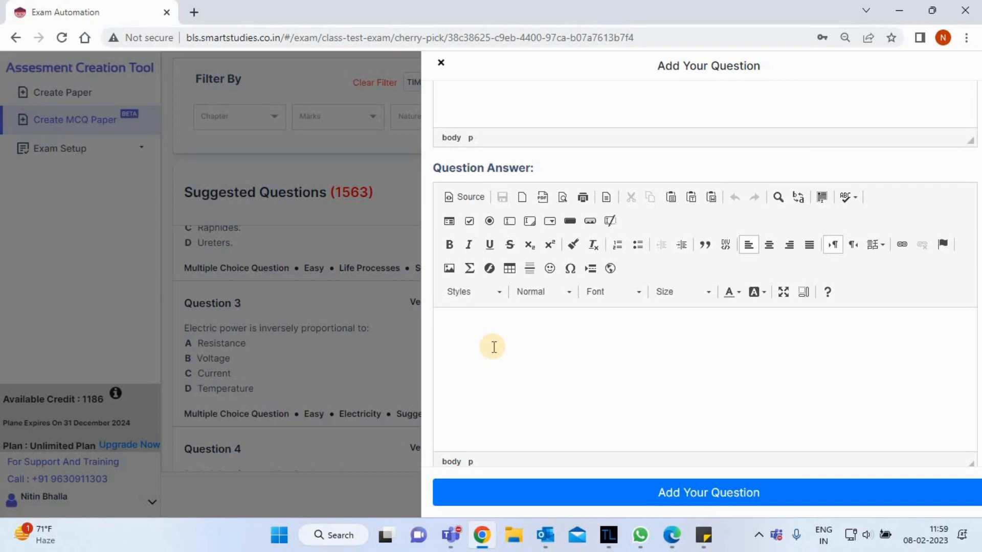
{"action": "type", "text": "Sin"}
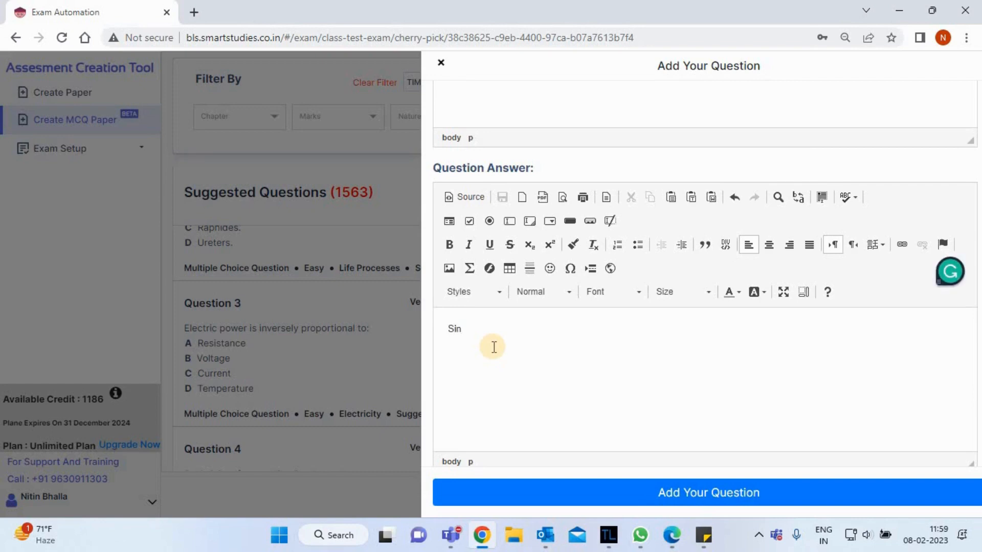
{"action": "type", "text": "ce that light comes fro"}
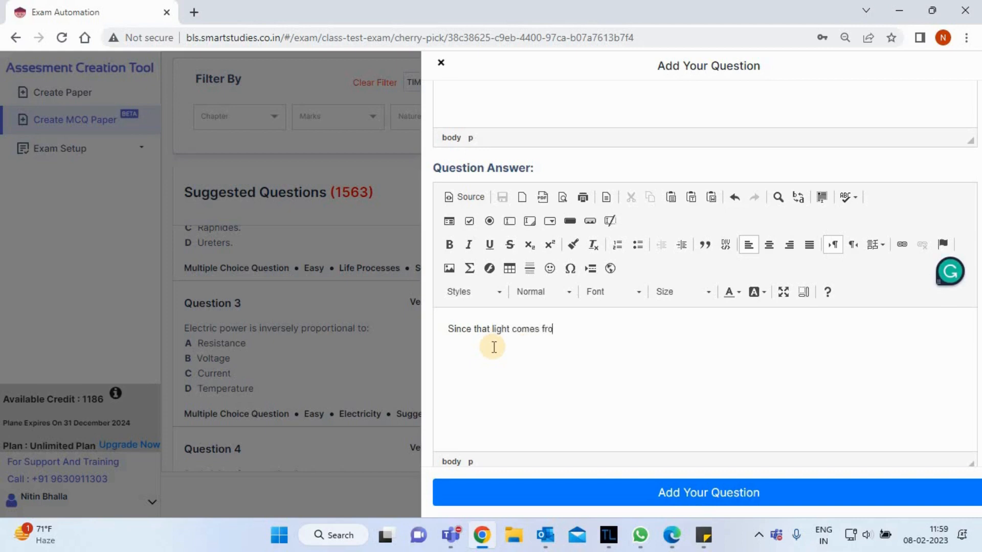
{"action": "type", "text": "m teh Sun"}
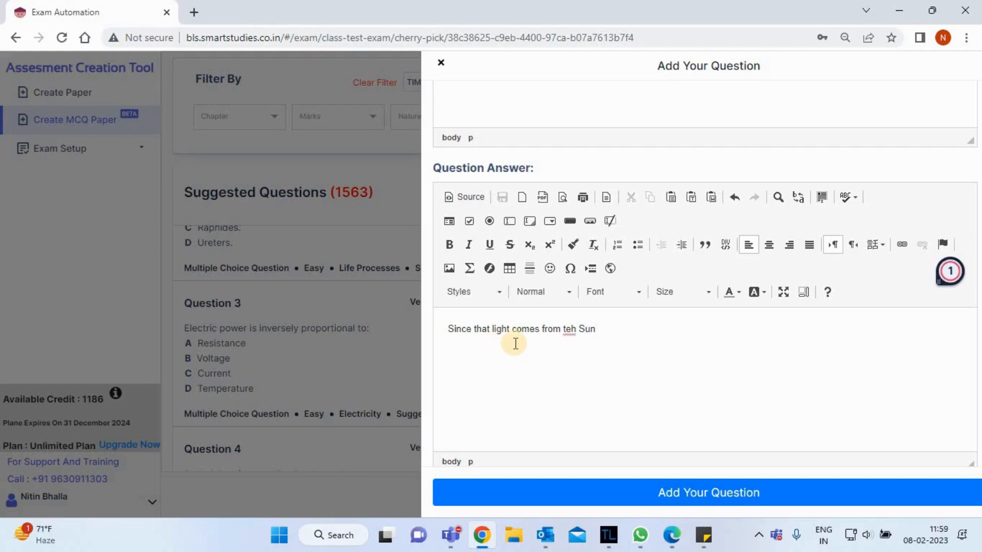
Correct the misspelled word "teh" in the question answer and add the finished question to the paper.
{"action": "mouse_move", "coordinate": [569, 329]}
{"action": "left_click", "coordinate": [583, 378]}
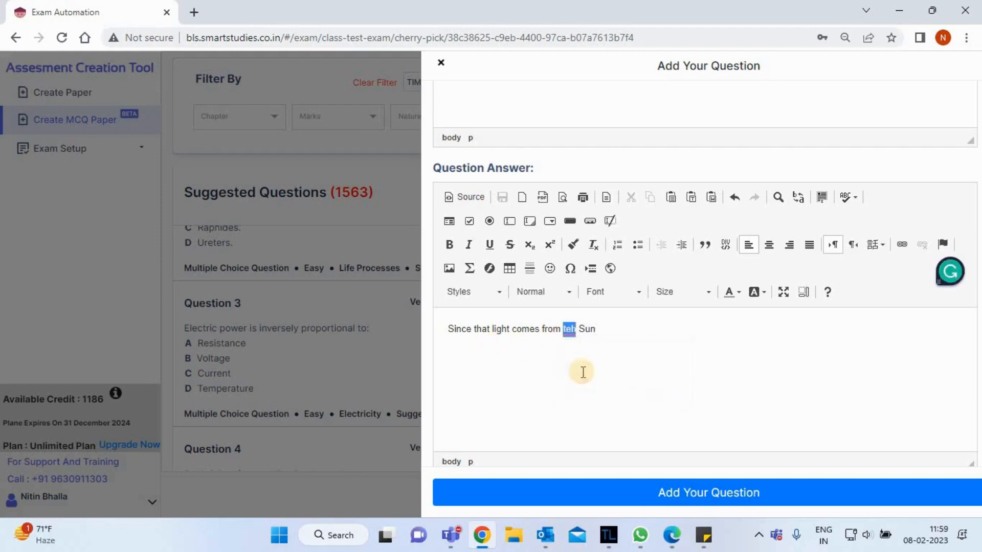
{"action": "left_click", "coordinate": [711, 495]}
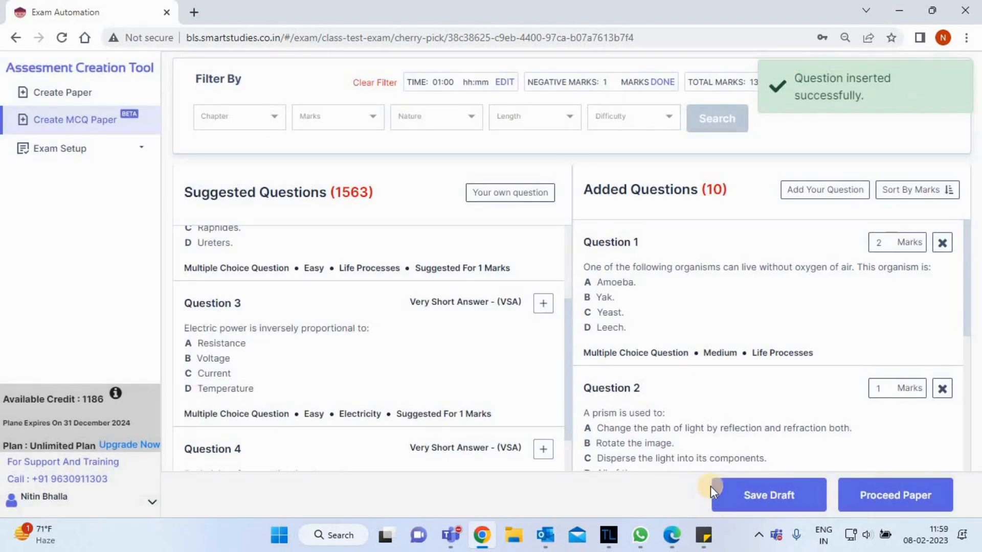
Move the question about the alloy containing mercury above the "What is Sunlight?" question in the added questions.
{"action": "scroll", "coordinate": [723, 327], "scroll_direction": "down", "scroll_amount": 15}
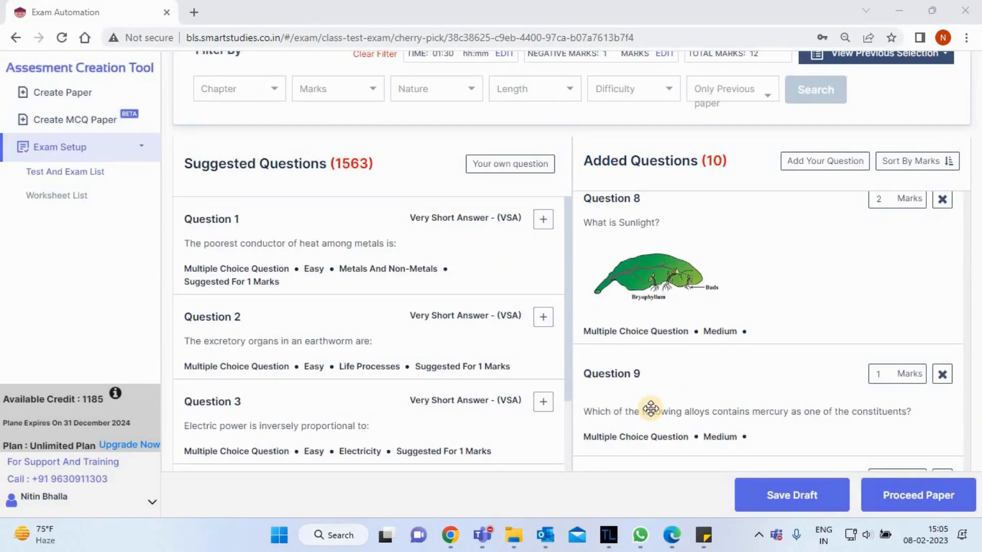
{"action": "left_click_drag", "start_coordinate": [764, 412], "coordinate": [757, 213]}
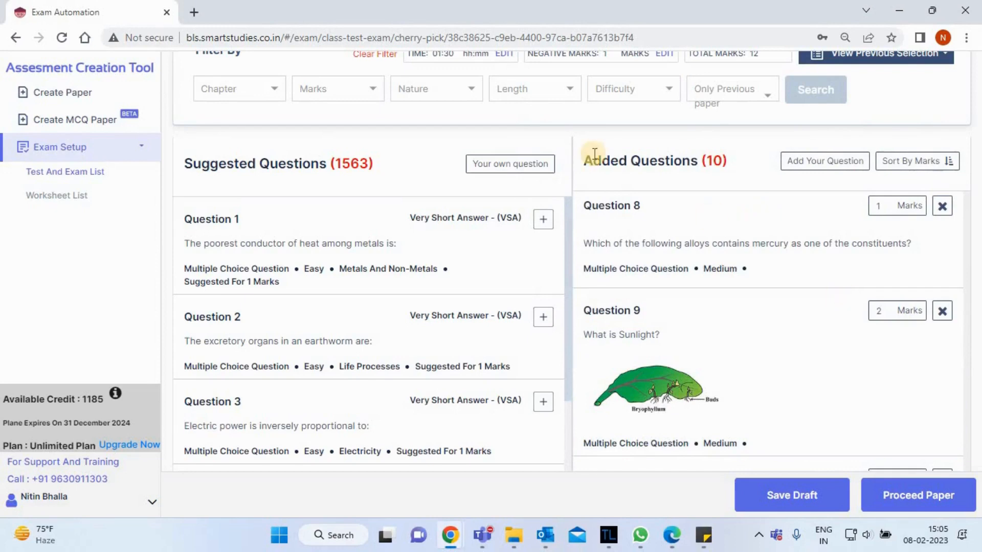
Set the exam paper's time to 01:30.
{"action": "scroll", "coordinate": [517, 113], "scroll_direction": "up", "scroll_amount": 1}
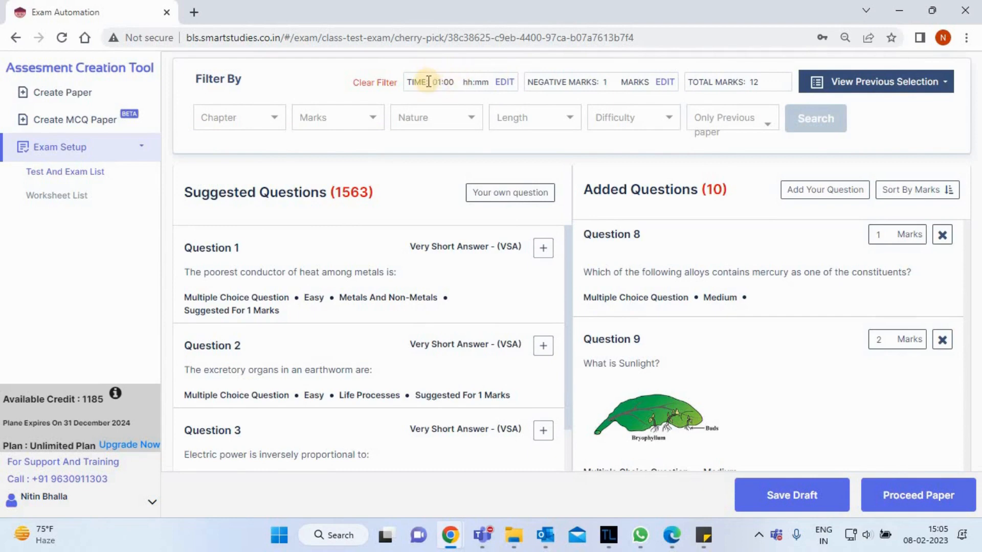
{"action": "left_click", "coordinate": [509, 86]}
{"action": "key", "text": "BackSpace"}
{"action": "key", "text": "BackSpace"}
{"action": "type", "text": "30"}
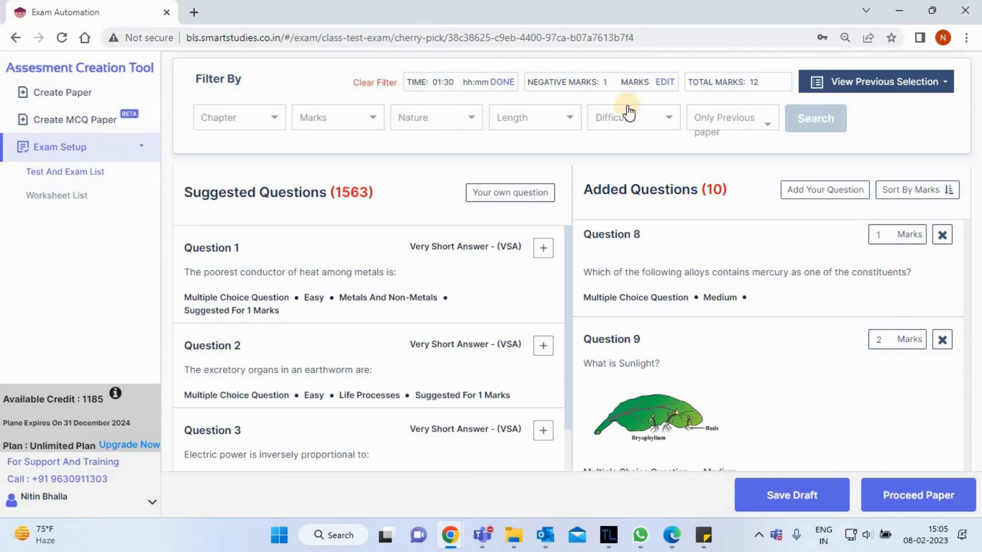
{"action": "left_click", "coordinate": [503, 82]}
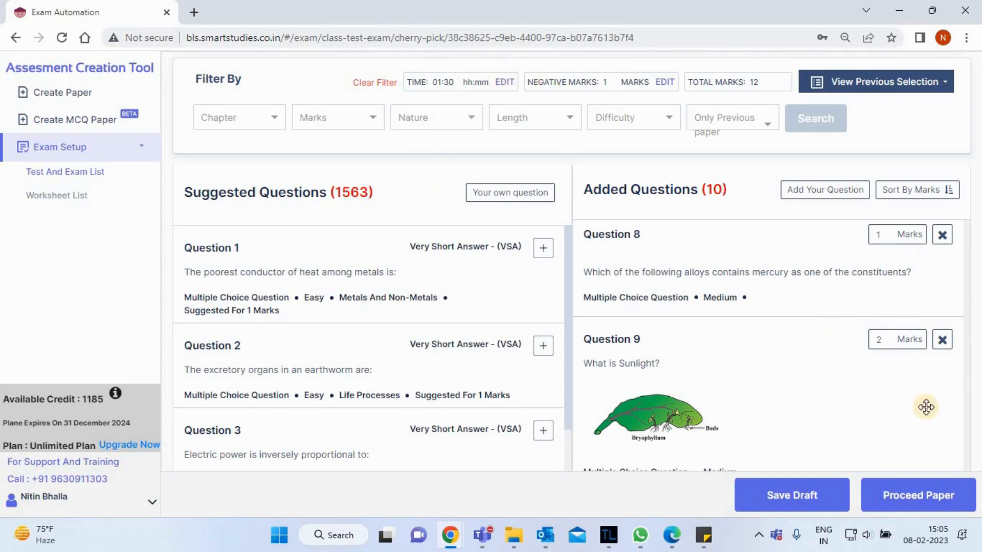
Proceed with the paper and add the saved instructions "All the best." and "Attempt all questions.".
{"action": "left_click", "coordinate": [919, 496]}
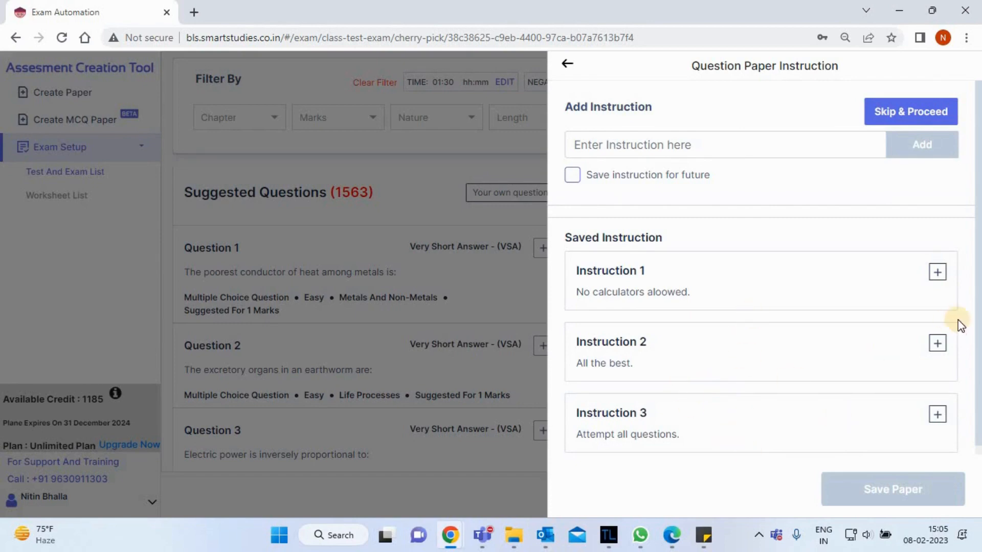
{"action": "left_click", "coordinate": [938, 346]}
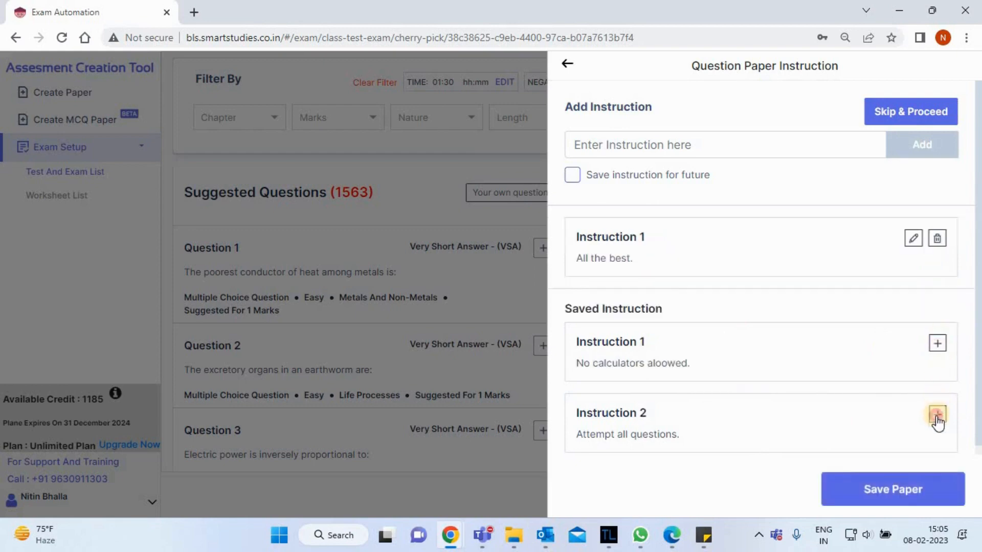
{"action": "left_click", "coordinate": [937, 412]}
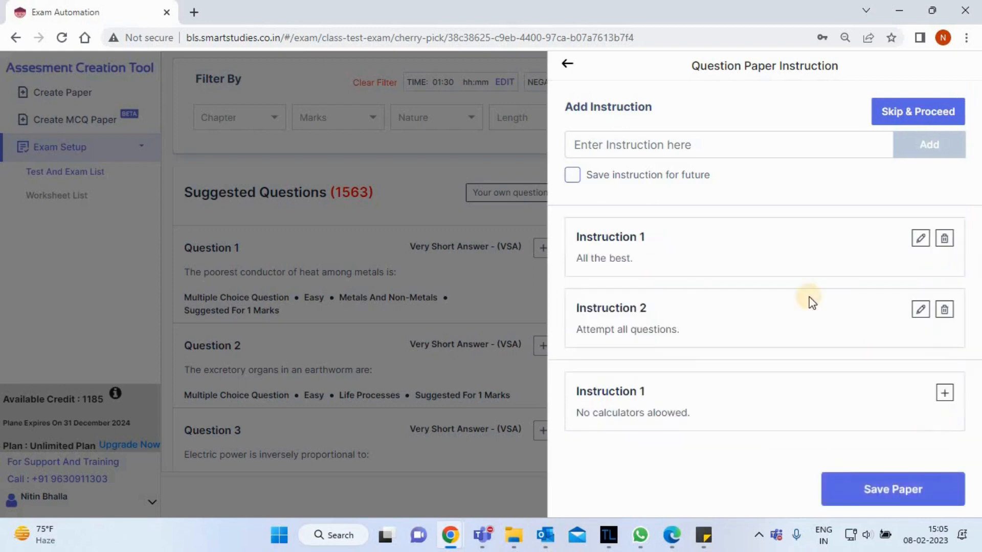
Save the question paper with its two added instructions.
{"action": "left_click", "coordinate": [664, 143]}
{"action": "left_click", "coordinate": [782, 187]}
{"action": "left_click", "coordinate": [572, 174]}
{"action": "left_click", "coordinate": [903, 490]}
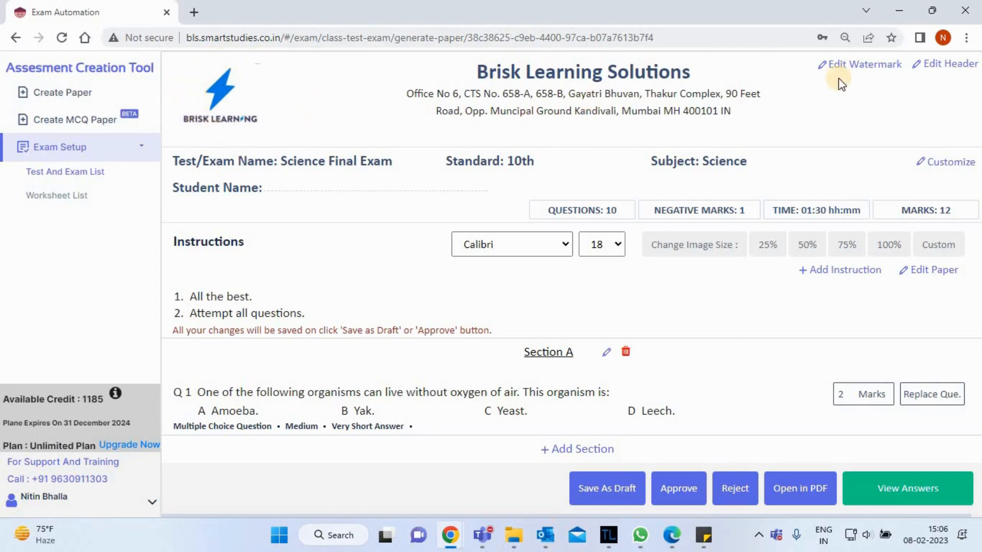
Examine the institute name, address and logo in the paper's header settings, leaving them as they are.
{"action": "left_click", "coordinate": [954, 73]}
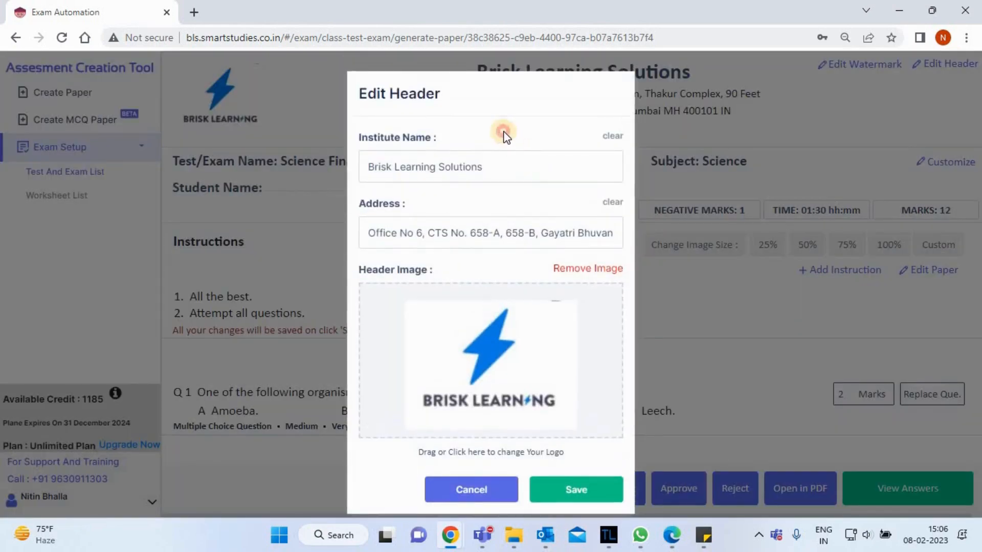
{"action": "scroll", "coordinate": [502, 136], "scroll_direction": "down", "scroll_amount": 1}
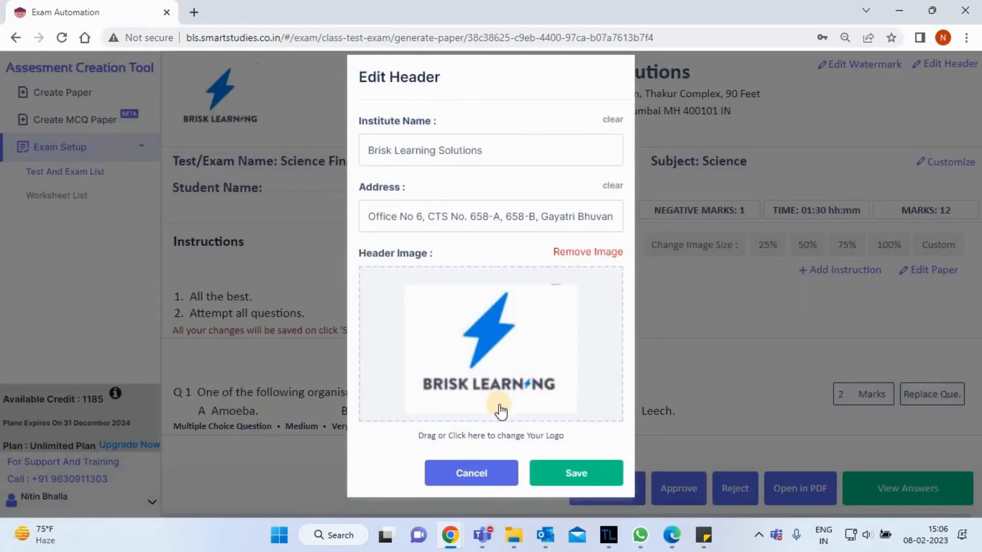
{"action": "left_click", "coordinate": [471, 474]}
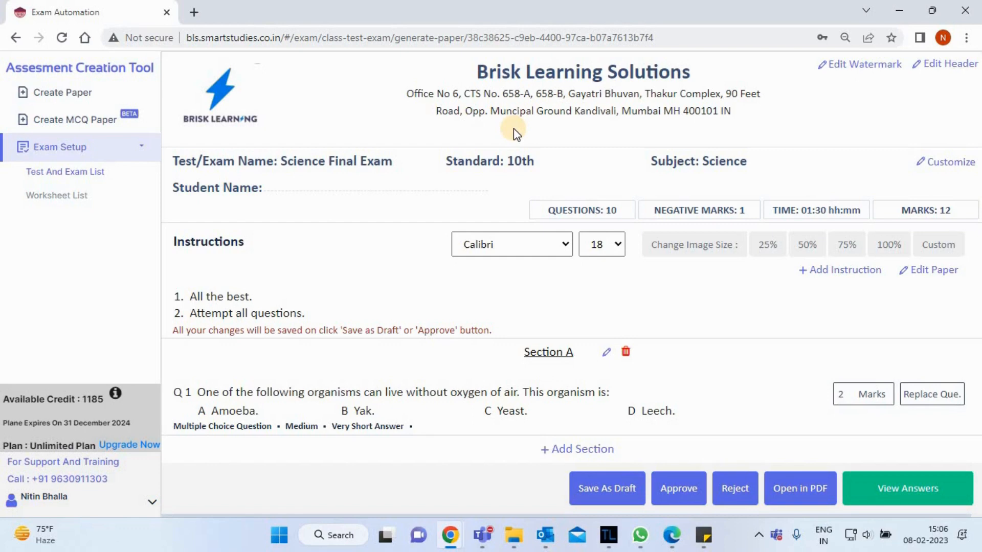
Look at the image watermark option, switch back to the text watermark "Brisk Learning Solutions", and save the watermark settings.
{"action": "left_click", "coordinate": [859, 72]}
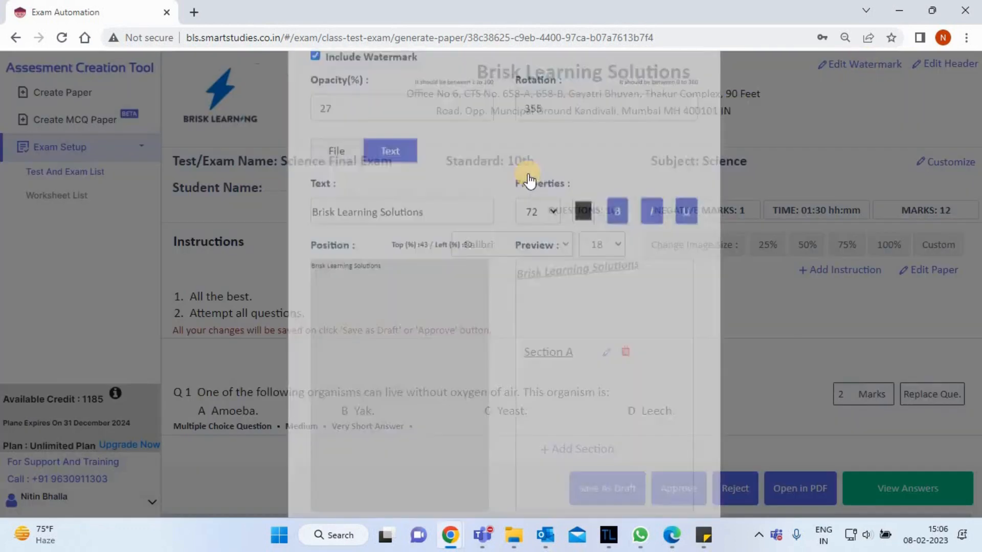
{"action": "scroll", "coordinate": [492, 249], "scroll_direction": "down", "scroll_amount": 2}
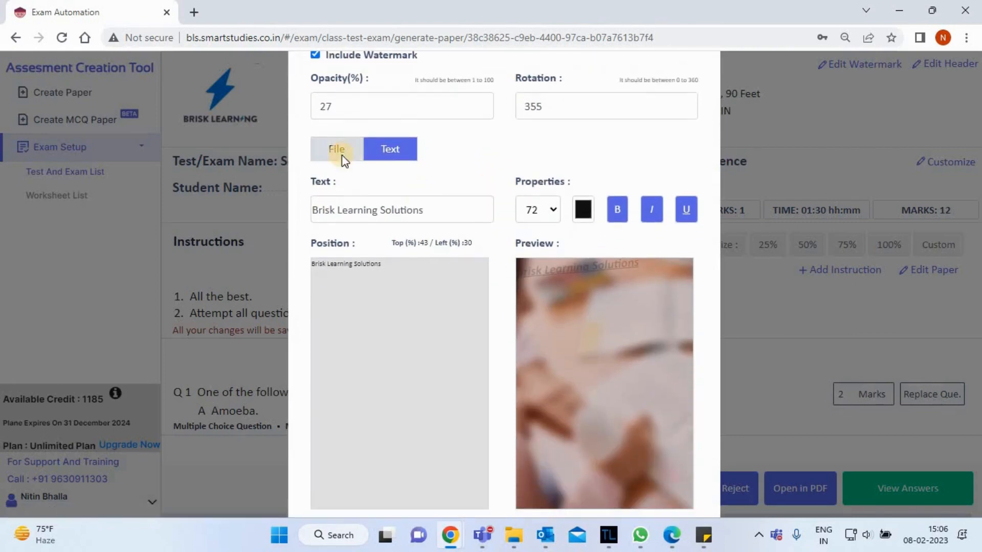
{"action": "left_click", "coordinate": [342, 155]}
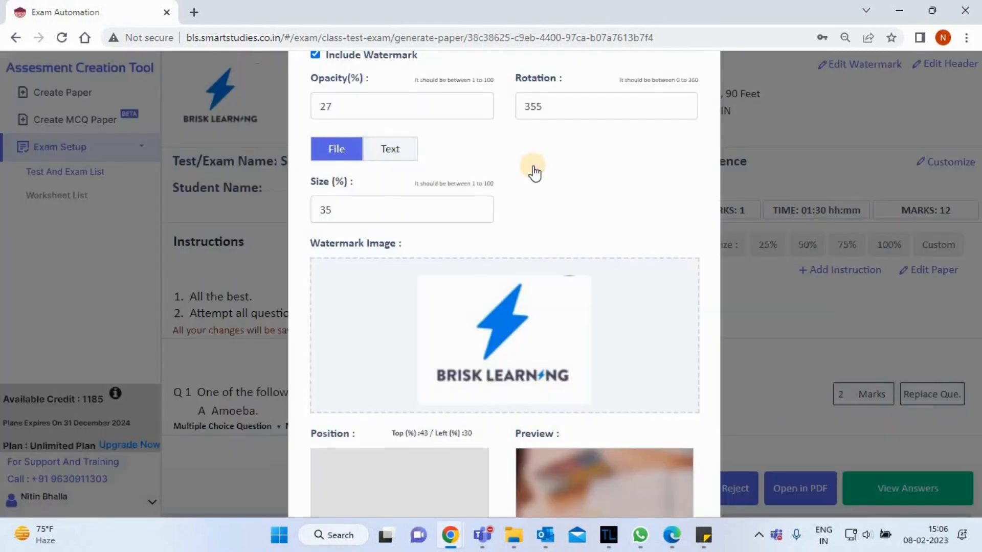
{"action": "scroll", "coordinate": [530, 171], "scroll_direction": "down", "scroll_amount": 2}
{"action": "left_click", "coordinate": [407, 69]}
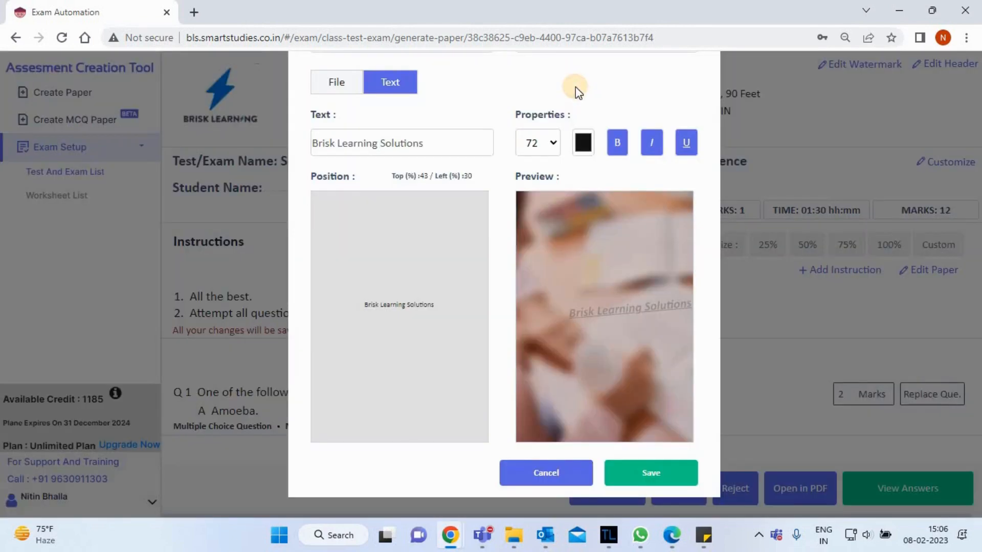
{"action": "left_click", "coordinate": [634, 469]}
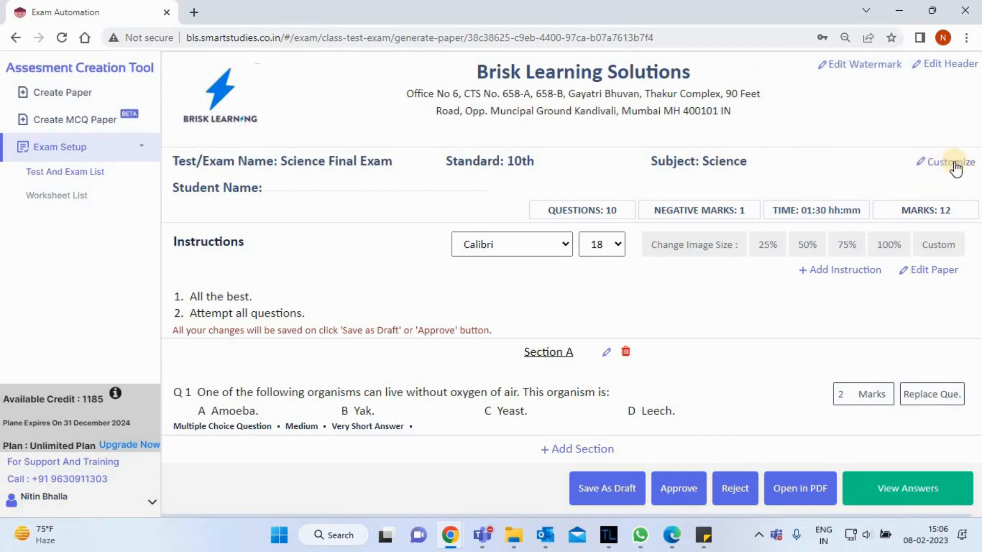
Customize the paper's displayed details by hiding Section, showing Hours and keeping Roll No., and save the setting.
{"action": "left_click", "coordinate": [954, 166]}
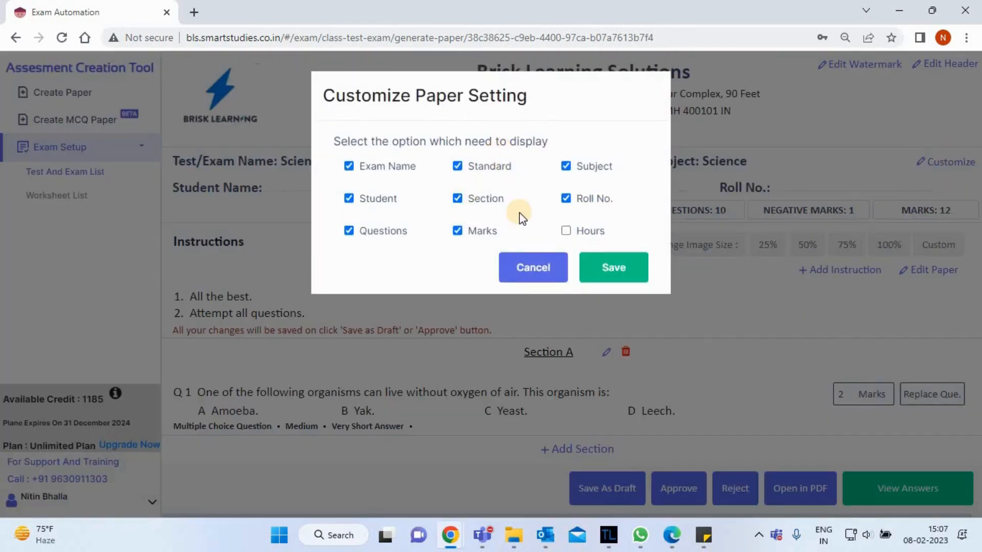
{"action": "left_click", "coordinate": [457, 199]}
{"action": "left_click", "coordinate": [568, 200]}
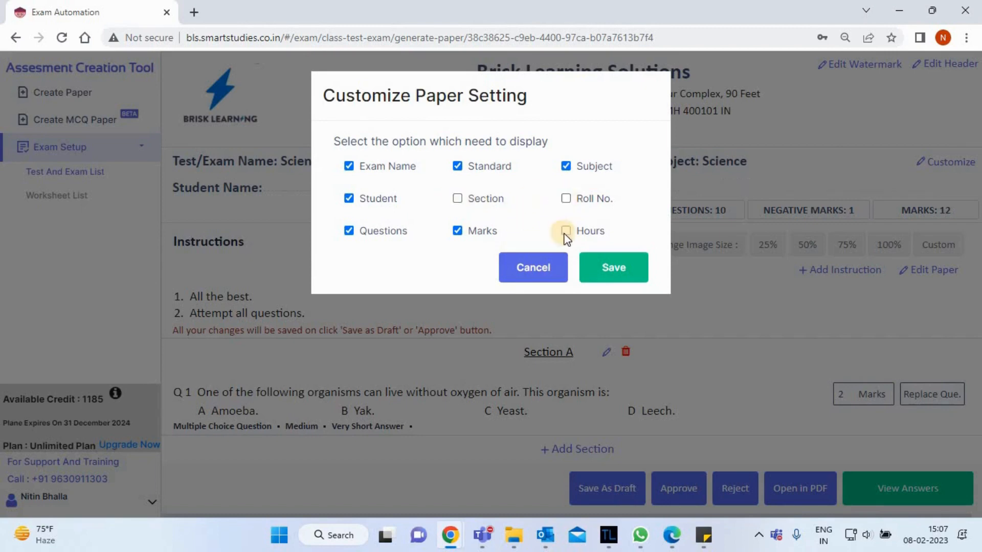
{"action": "left_click", "coordinate": [567, 232]}
{"action": "left_click", "coordinate": [568, 200]}
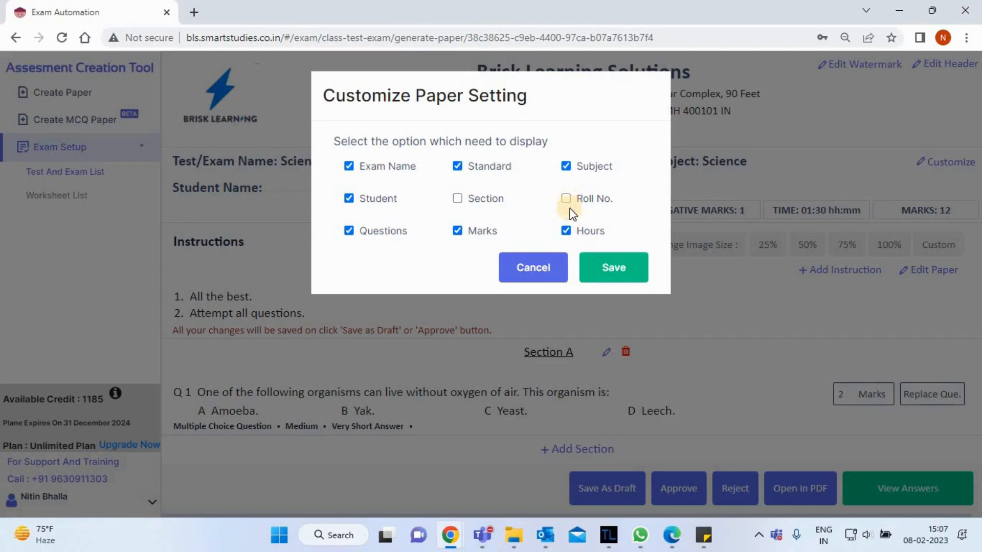
{"action": "left_click", "coordinate": [604, 268]}
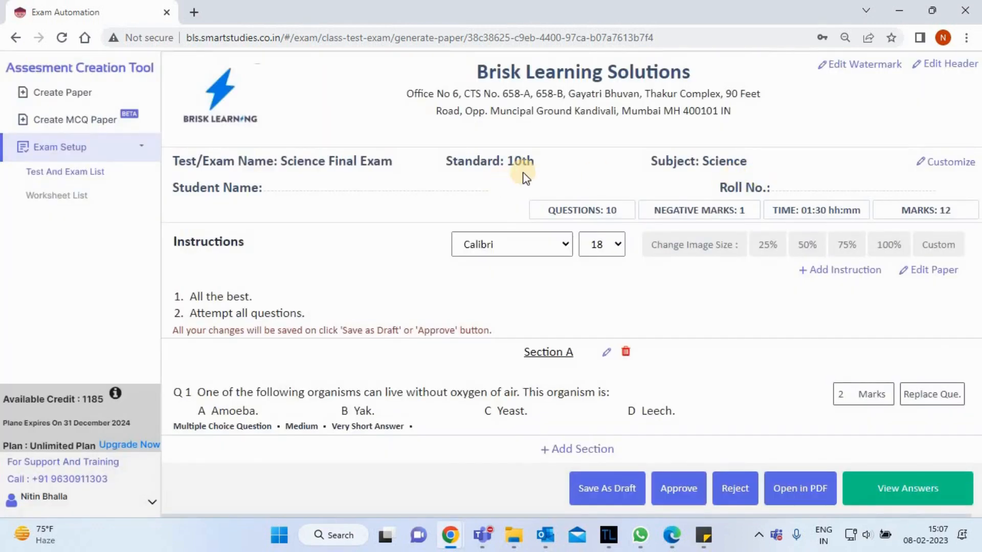
Change the question paper's font to Verdana and look through the available font sizes.
{"action": "left_click", "coordinate": [538, 250]}
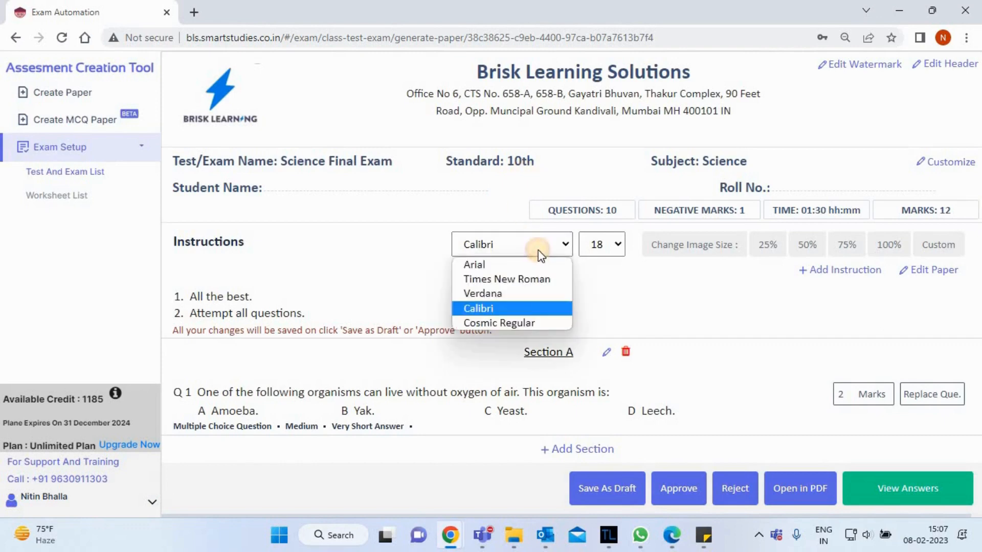
{"action": "left_click", "coordinate": [517, 294]}
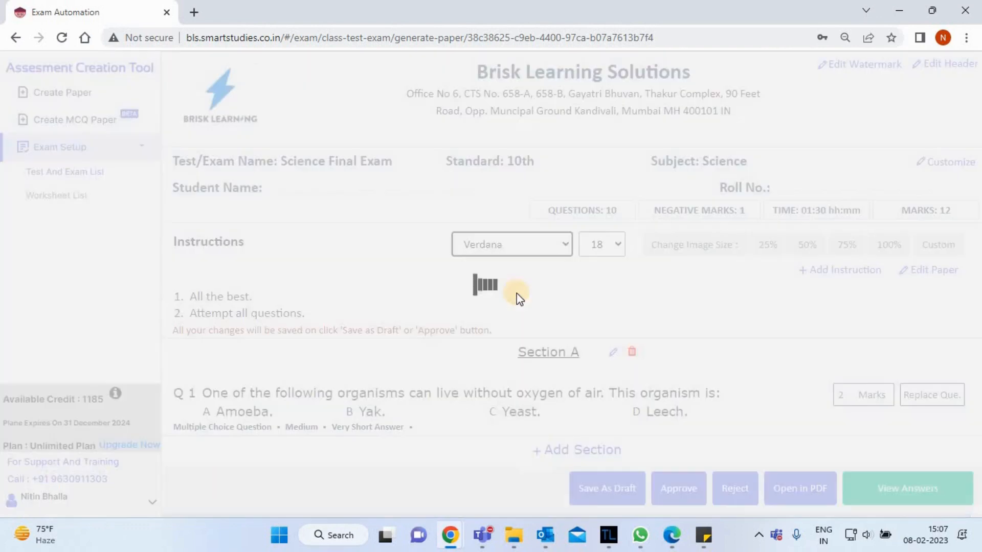
{"action": "left_click", "coordinate": [614, 243]}
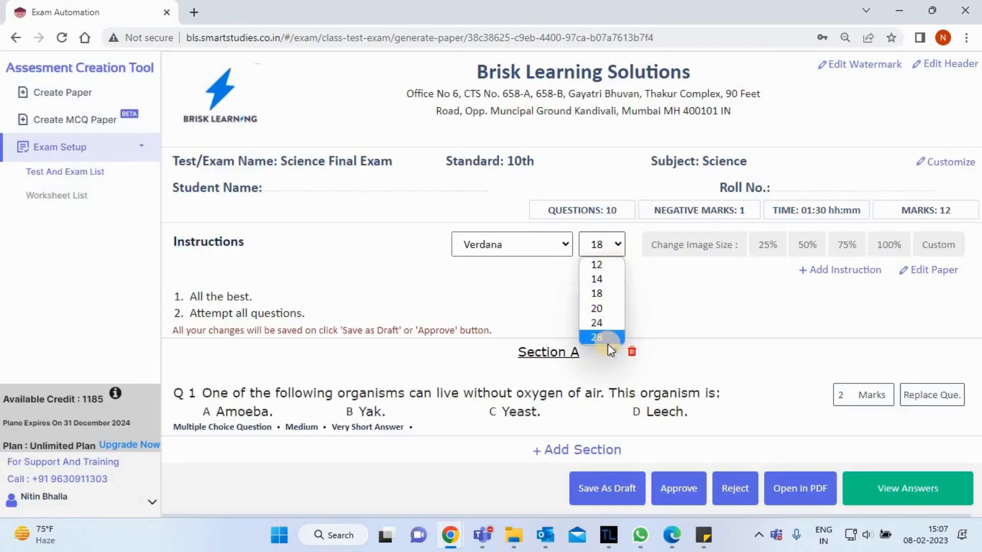
{"action": "left_click", "coordinate": [718, 312]}
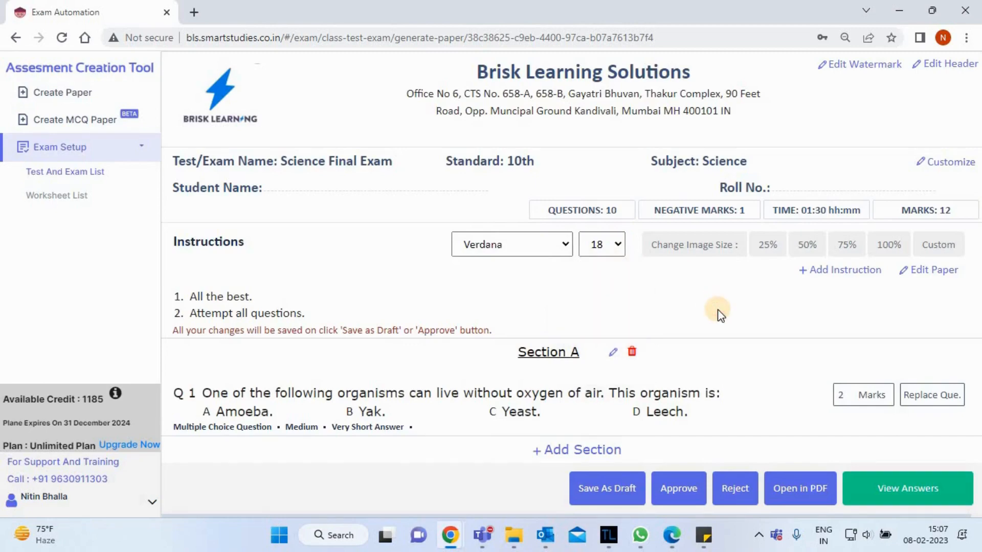
Set the size of the paper's question images to 50% and check the glass prism diagram in Q 7.
{"action": "scroll", "coordinate": [718, 311], "scroll_direction": "down", "scroll_amount": 10}
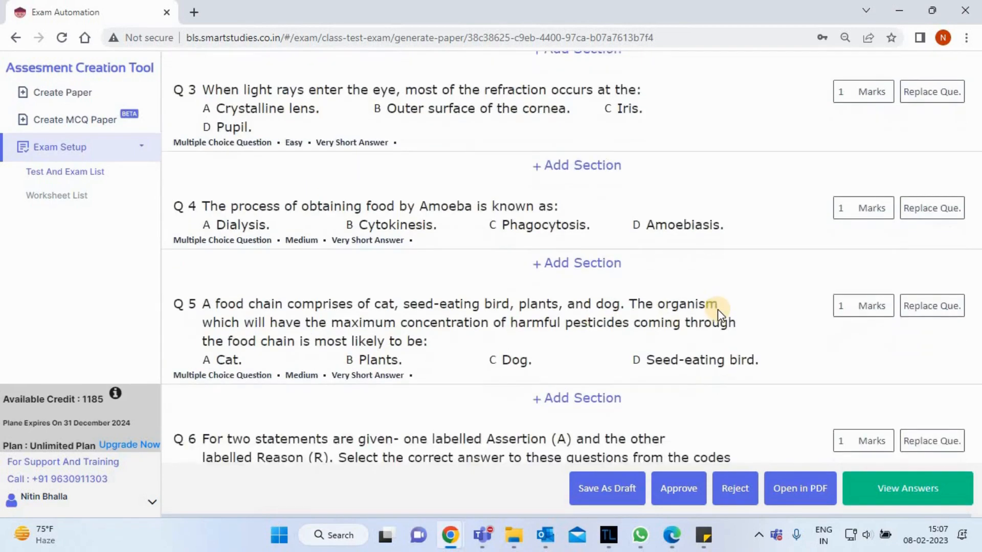
{"action": "scroll", "coordinate": [717, 309], "scroll_direction": "down", "scroll_amount": 7}
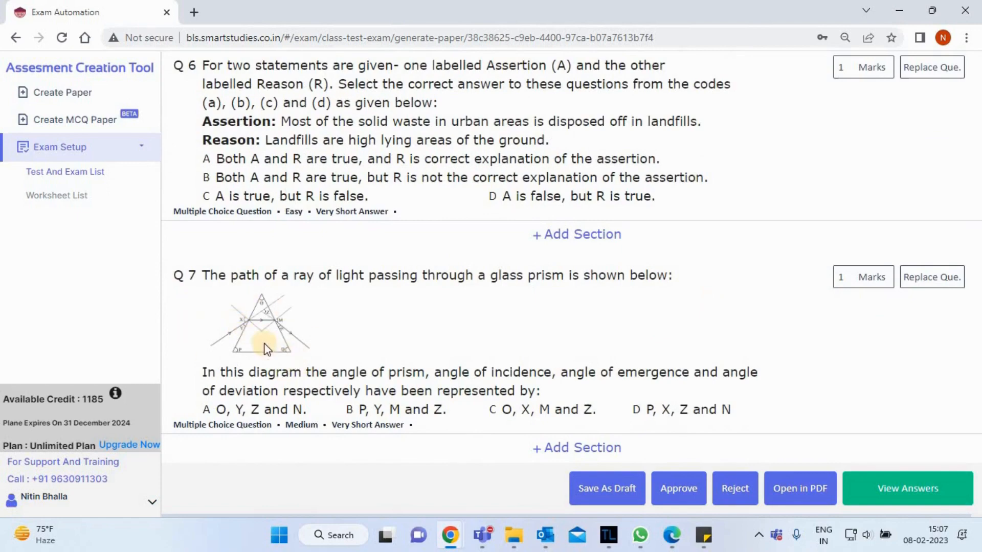
{"action": "scroll", "coordinate": [452, 333], "scroll_direction": "up", "scroll_amount": 7}
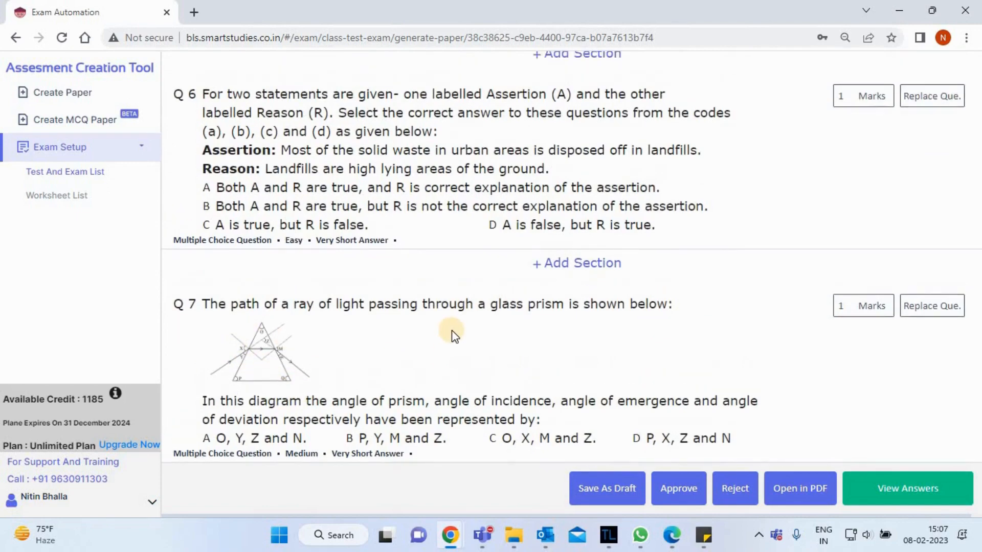
{"action": "scroll", "coordinate": [452, 331], "scroll_direction": "up", "scroll_amount": 10}
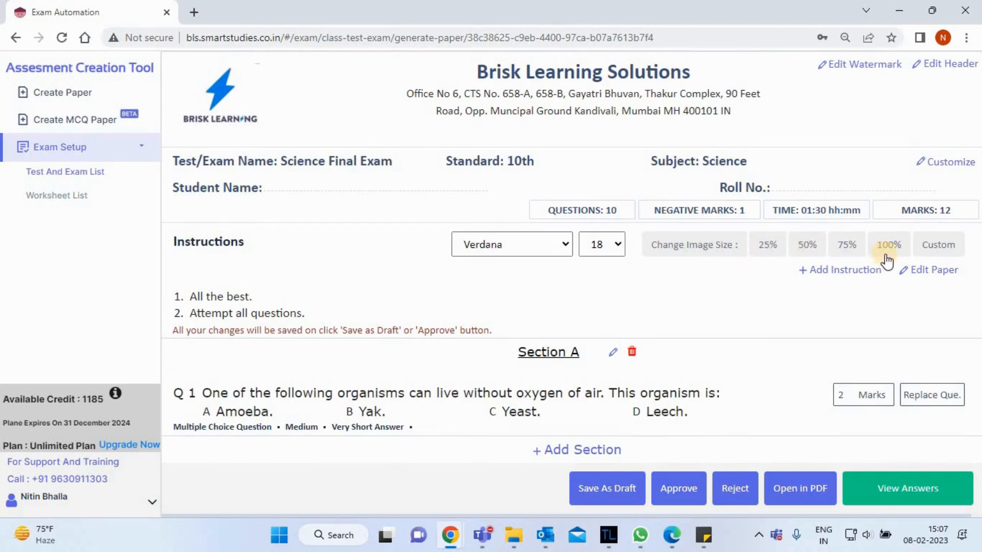
{"action": "left_click", "coordinate": [807, 246]}
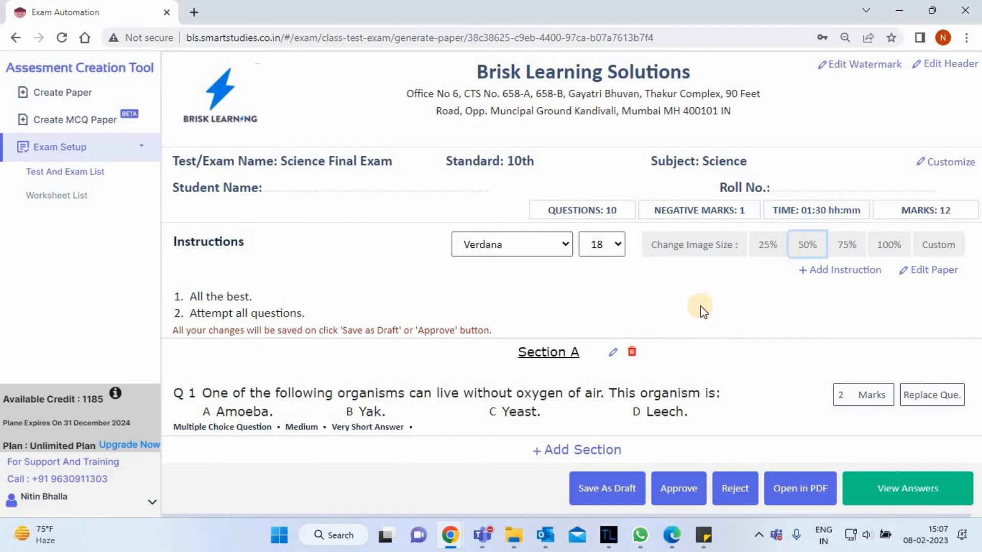
{"action": "scroll", "coordinate": [702, 309], "scroll_direction": "down", "scroll_amount": 15}
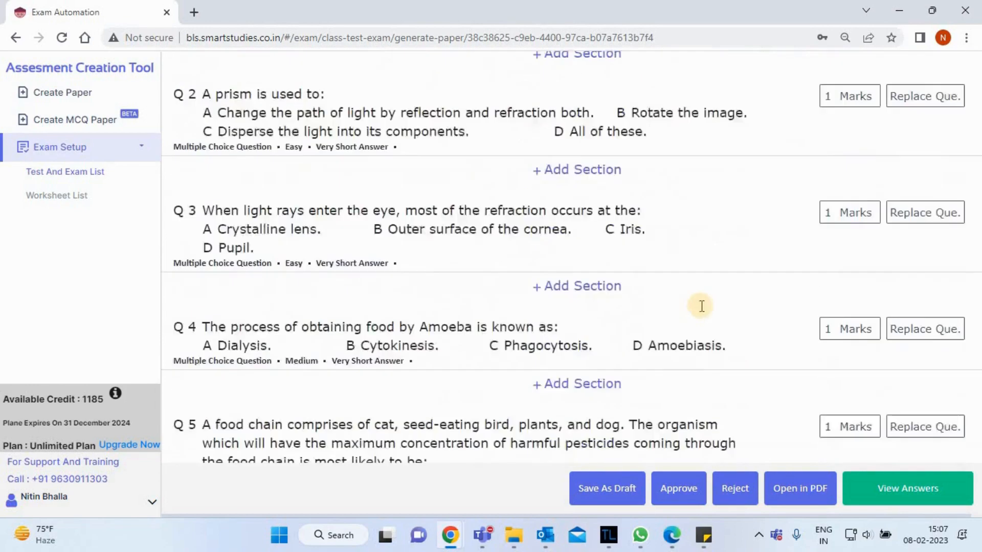
{"action": "scroll", "coordinate": [702, 309], "scroll_direction": "down", "scroll_amount": 5}
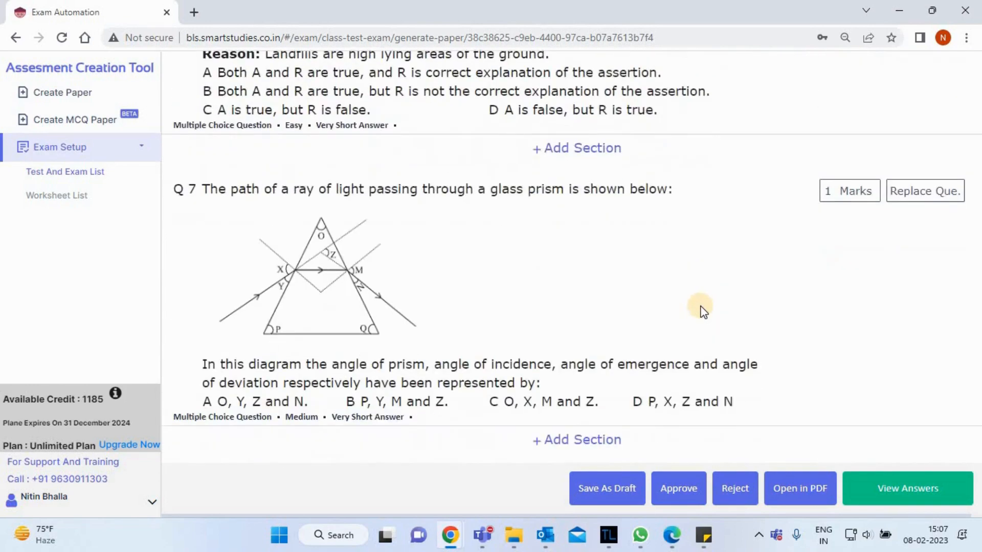
{"action": "scroll", "coordinate": [701, 310], "scroll_direction": "up", "scroll_amount": 20}
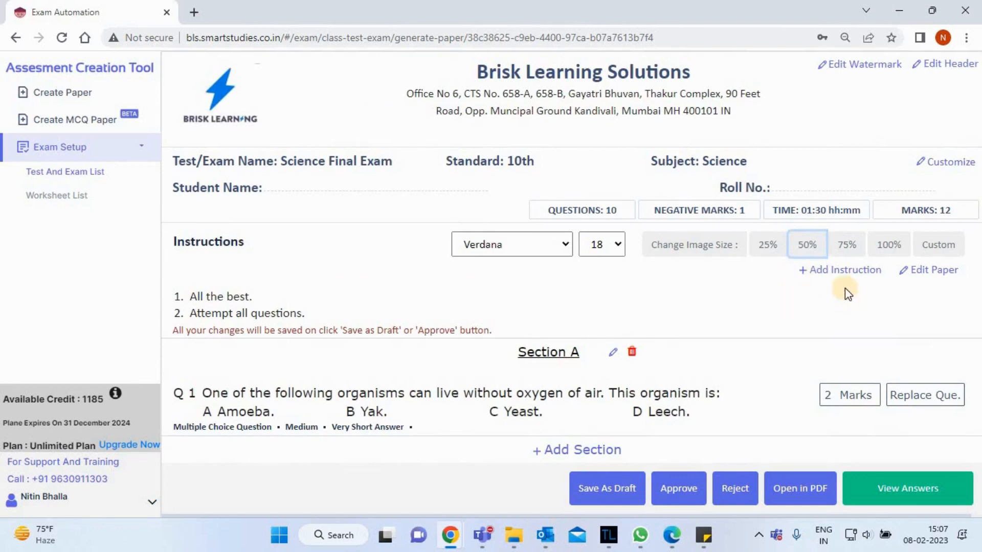
Add the instruction "No cheating please." to the paper as the third instruction.
{"action": "left_click", "coordinate": [844, 273]}
{"action": "left_click", "coordinate": [297, 305]}
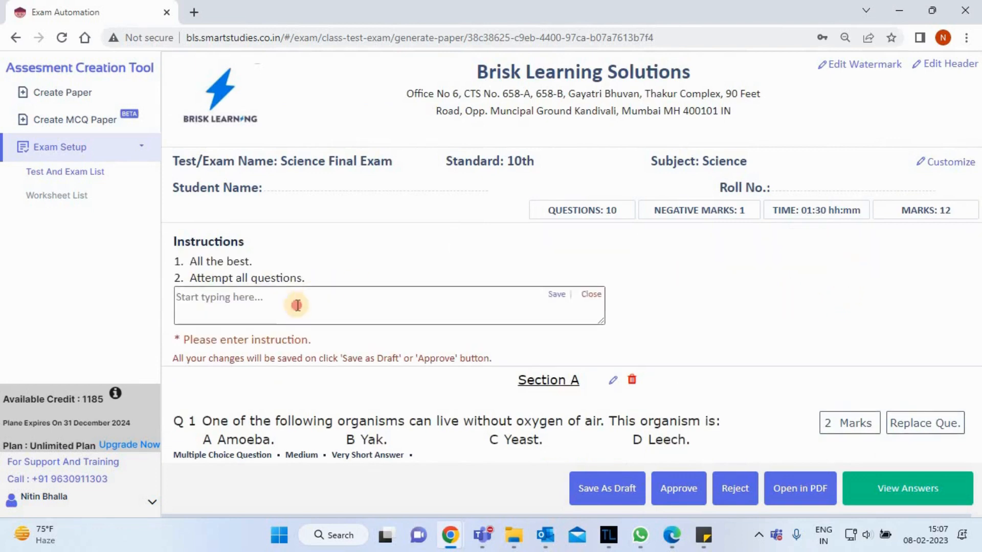
{"action": "type", "text": "No che"}
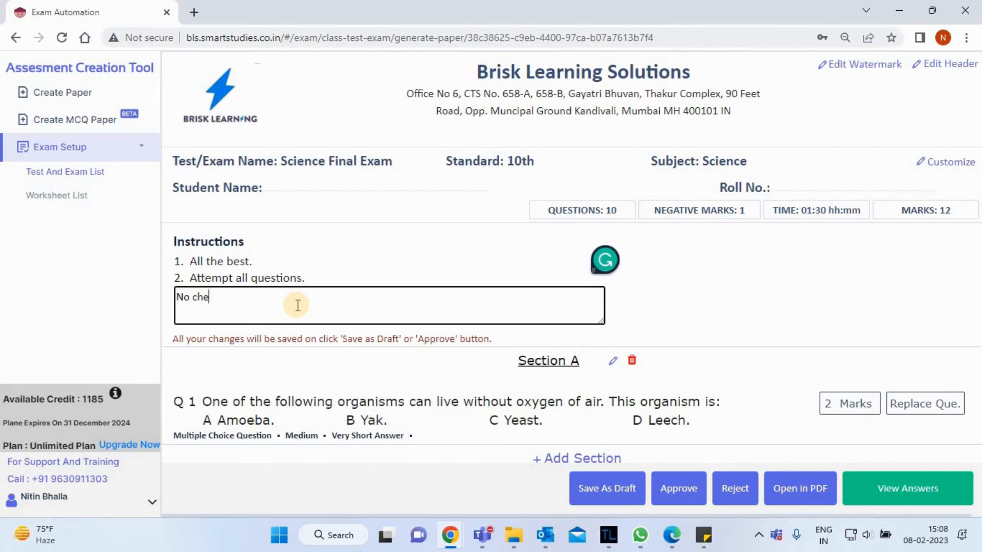
{"action": "type", "text": "ating please."}
{"action": "left_click", "coordinate": [557, 294]}
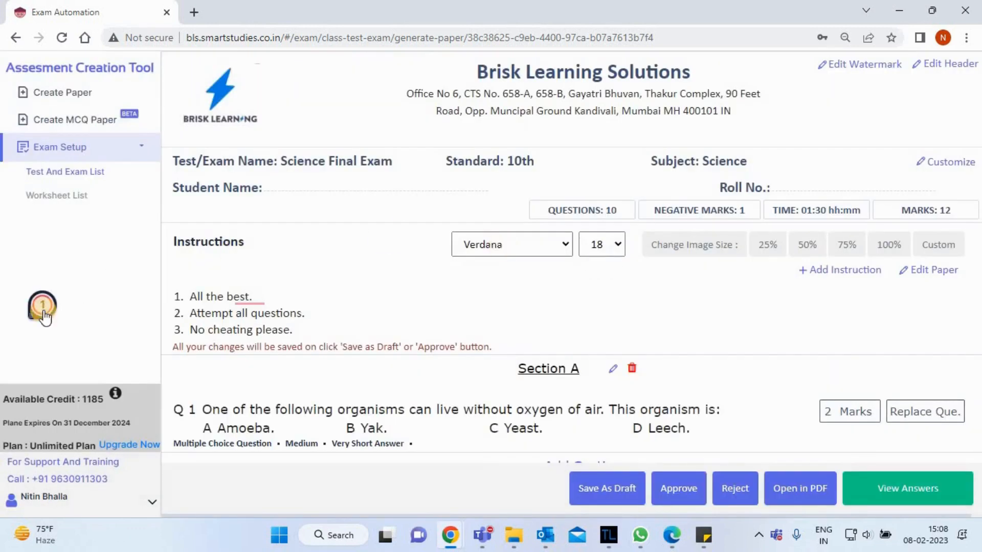
{"action": "left_click", "coordinate": [43, 307]}
{"action": "triple_click", "coordinate": [178, 332]}
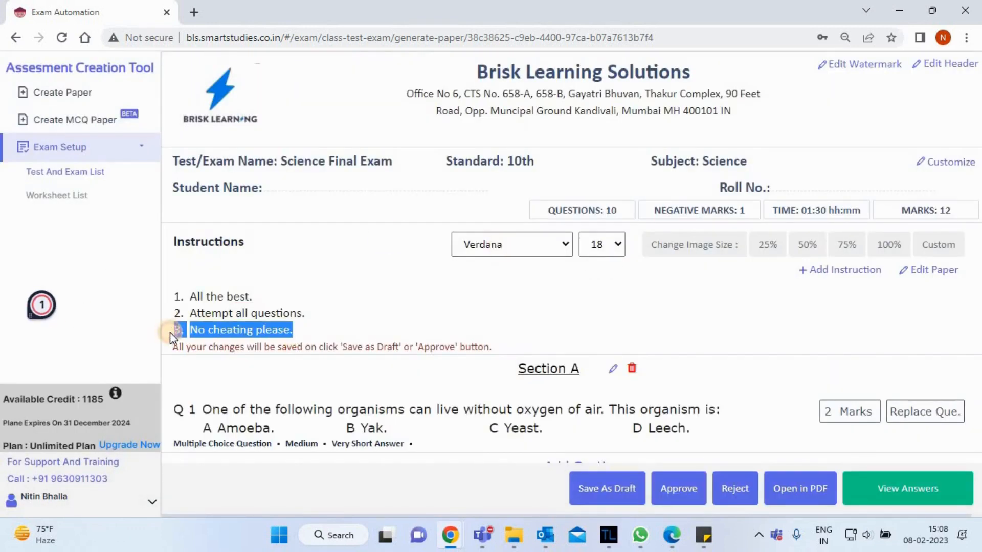
{"action": "left_click", "coordinate": [344, 328]}
Delete the section heading above question 1 and add a new section named "Section A" in its place.
{"action": "left_click", "coordinate": [575, 297]}
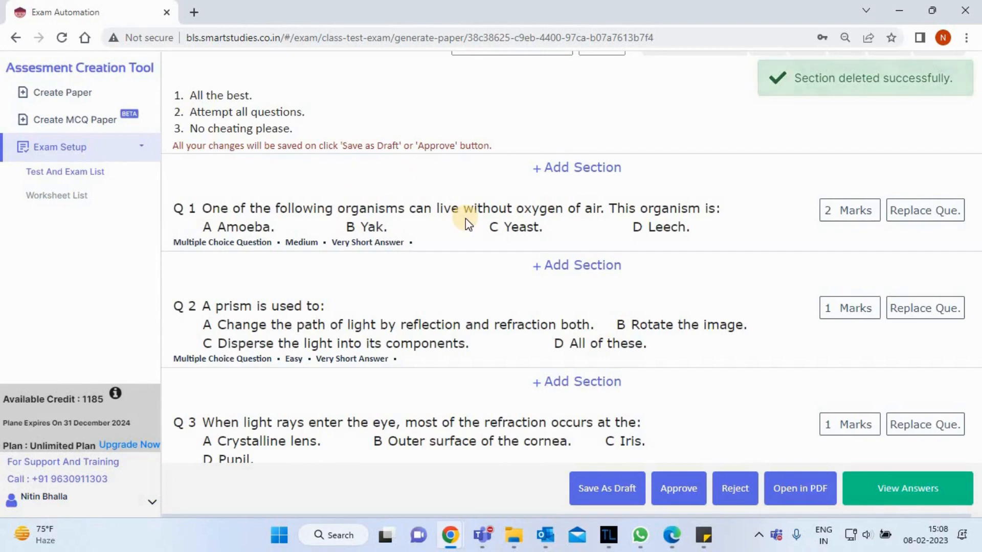
{"action": "left_click", "coordinate": [571, 165]}
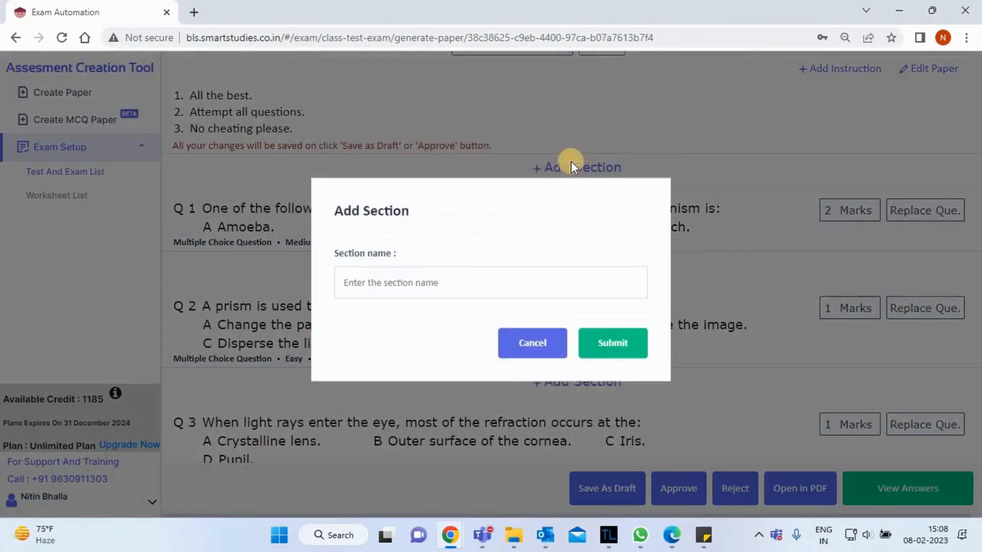
{"action": "left_click", "coordinate": [411, 282]}
{"action": "type", "text": "Se"}
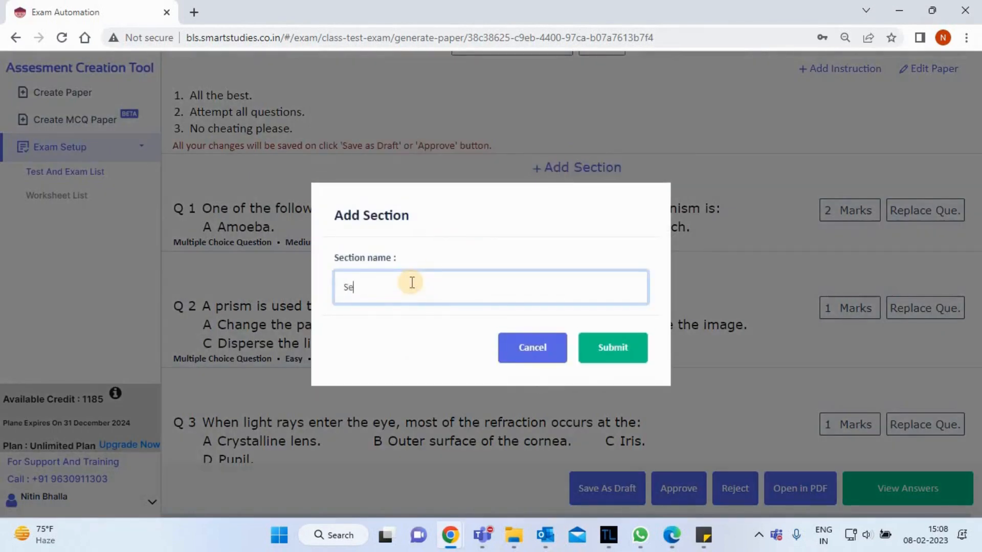
{"action": "type", "text": "ction A"}
{"action": "left_click", "coordinate": [609, 357]}
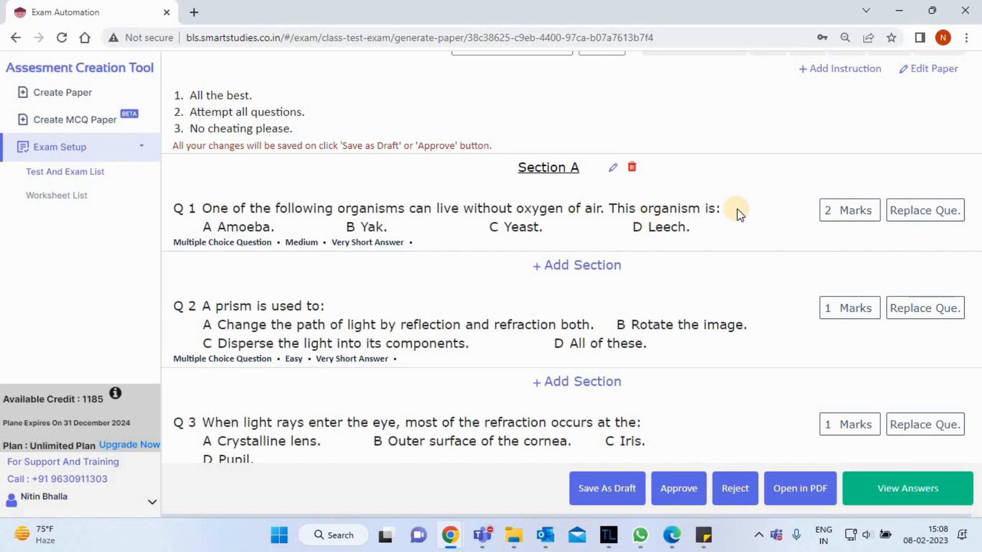
Edit the text of Q 1 so its last sentence reads "This Organism is-" and finish editing the question.
{"action": "left_click", "coordinate": [702, 208]}
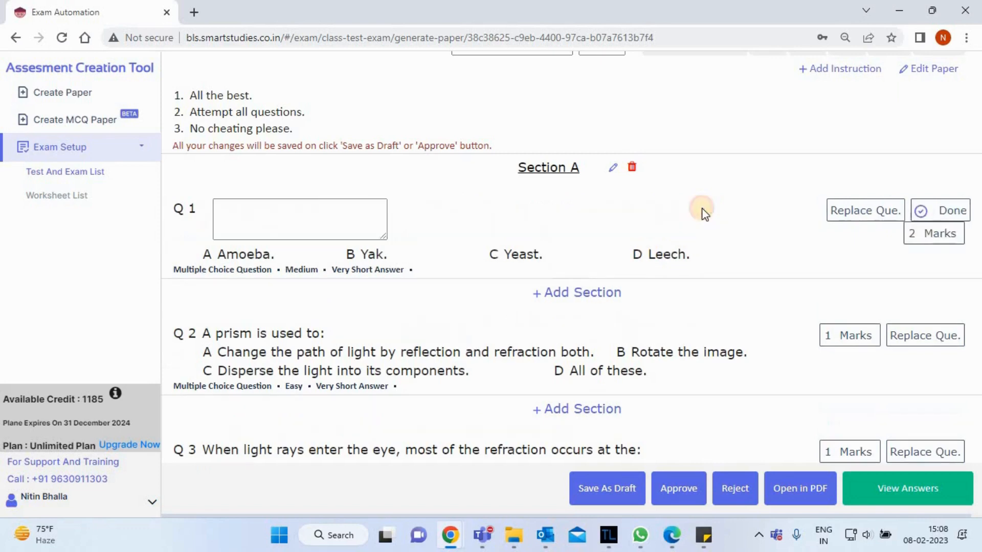
{"action": "scroll", "coordinate": [800, 310], "scroll_direction": "down", "scroll_amount": 2}
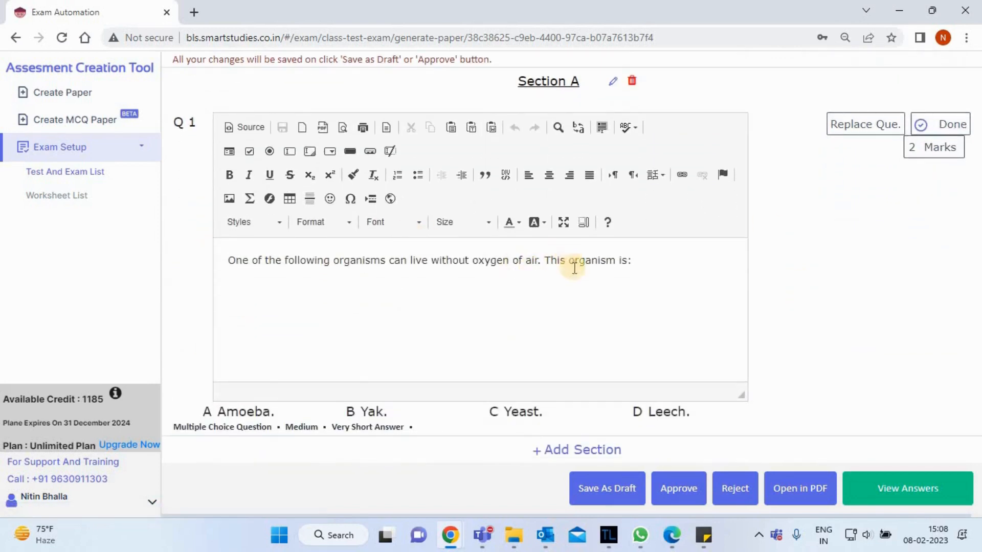
{"action": "left_click", "coordinate": [573, 262]}
{"action": "key", "text": "BackSpace"}
{"action": "type", "text": "O"}
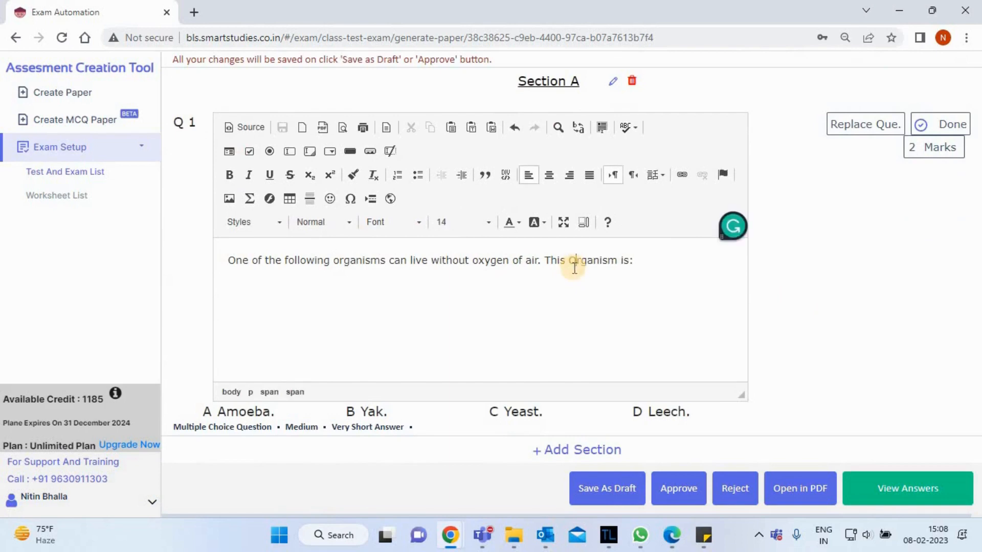
{"action": "key", "text": "BackSpace"}
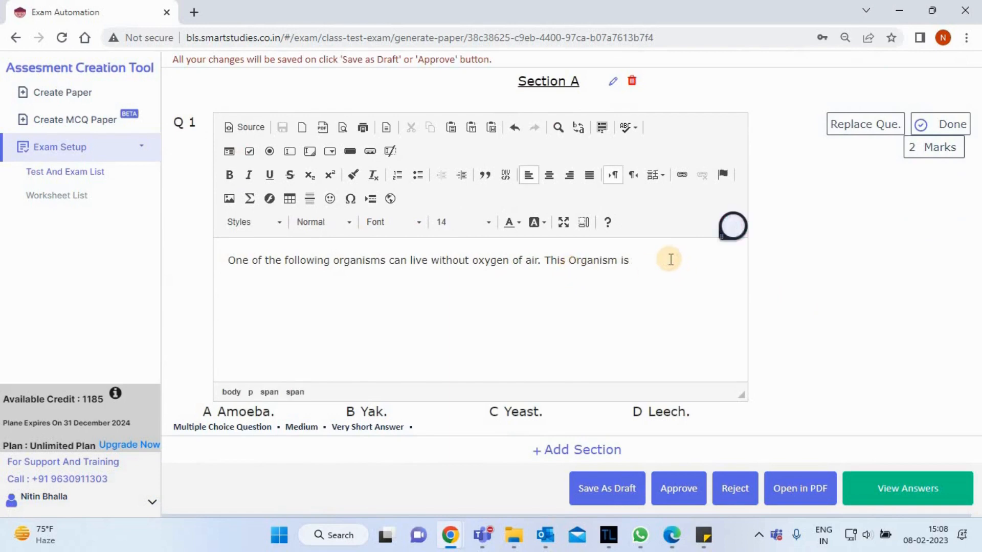
{"action": "type", "text": "-"}
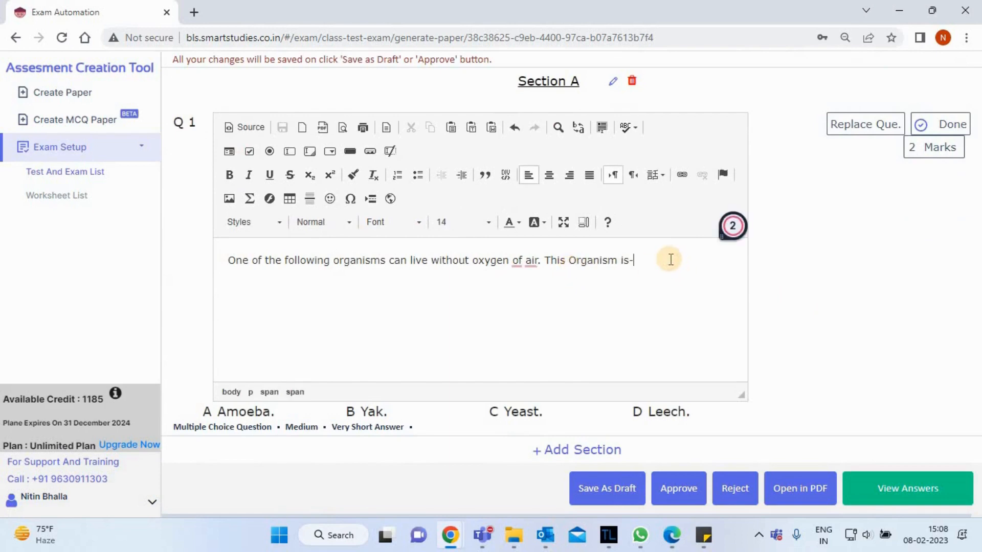
{"action": "left_click", "coordinate": [950, 128]}
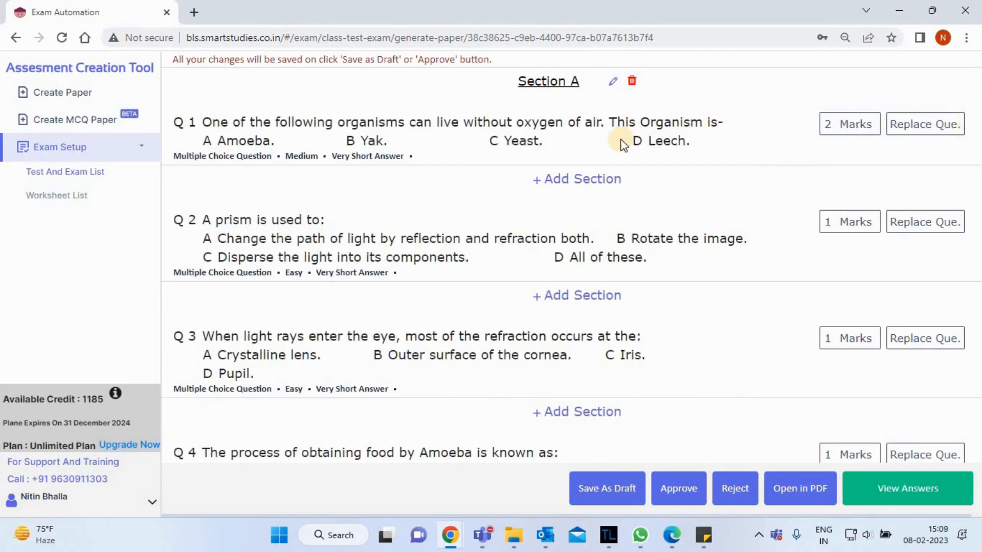
Open the PDF version of the question paper and look through it down to Q10.
{"action": "scroll", "coordinate": [634, 249], "scroll_direction": "down", "scroll_amount": 7}
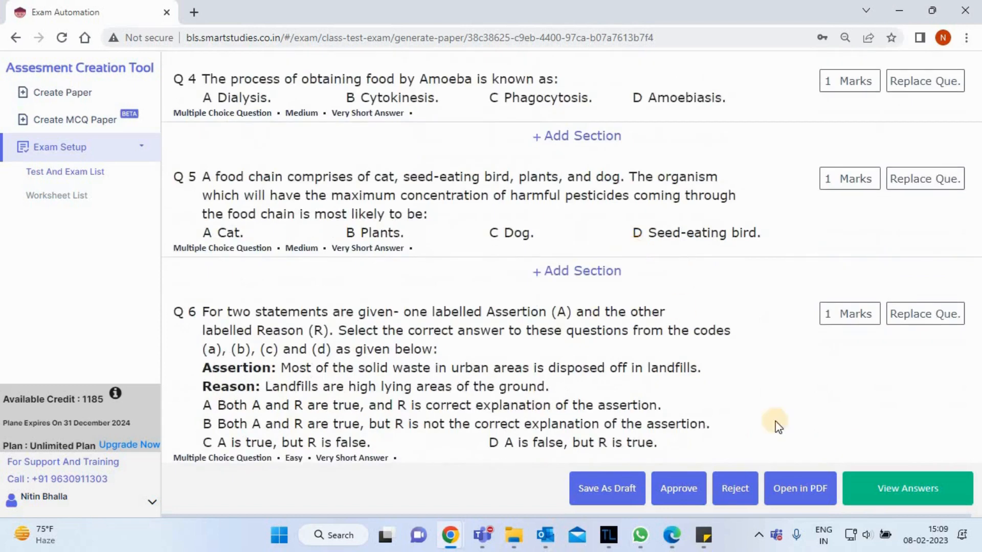
{"action": "left_click", "coordinate": [813, 497]}
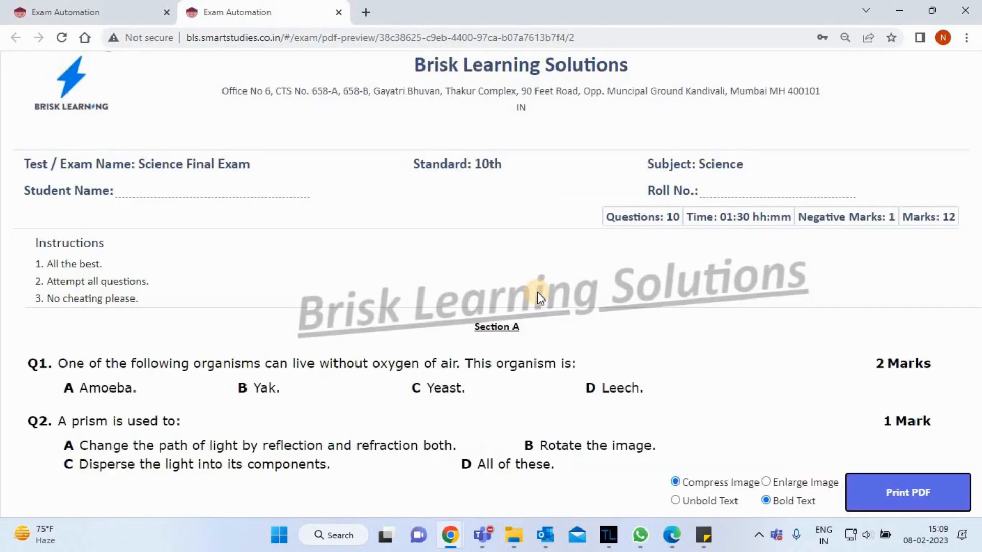
{"action": "left_click", "coordinate": [681, 393]}
{"action": "scroll", "coordinate": [683, 396], "scroll_direction": "down", "scroll_amount": 15}
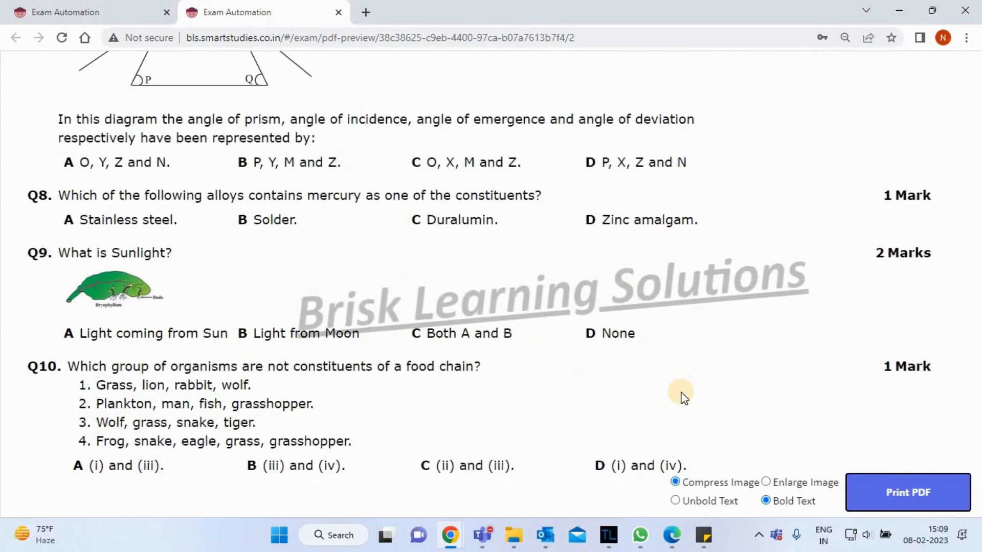
Check the question paper's print preview with Save as PDF as the destination, then close it without saving.
{"action": "left_click", "coordinate": [910, 492]}
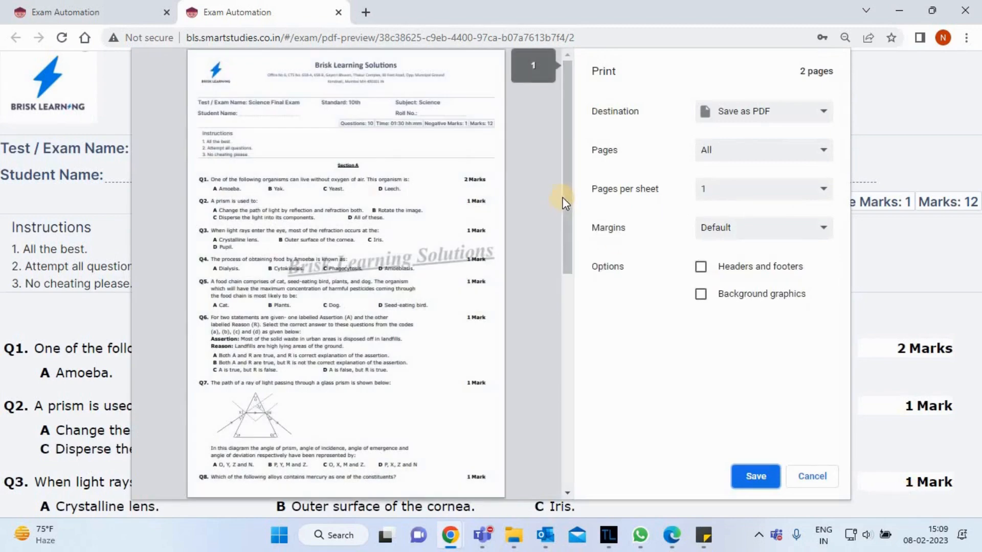
{"action": "left_click", "coordinate": [557, 309]}
{"action": "left_click_drag", "start_coordinate": [557, 309], "coordinate": [581, 38]}
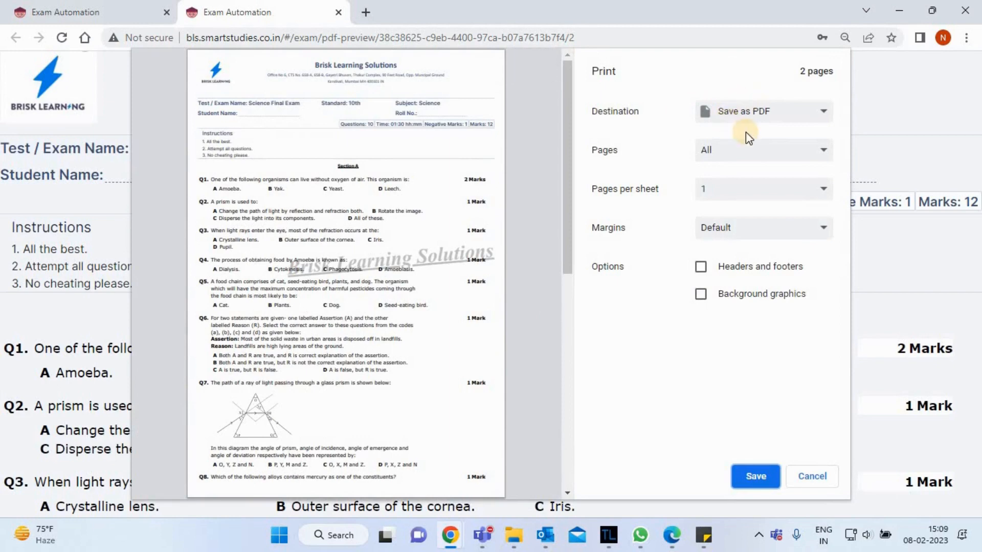
{"action": "left_click", "coordinate": [820, 490]}
Return to the paper editor, open the answer sheet and review the answers and explanations through Q7.
{"action": "left_click", "coordinate": [59, 3]}
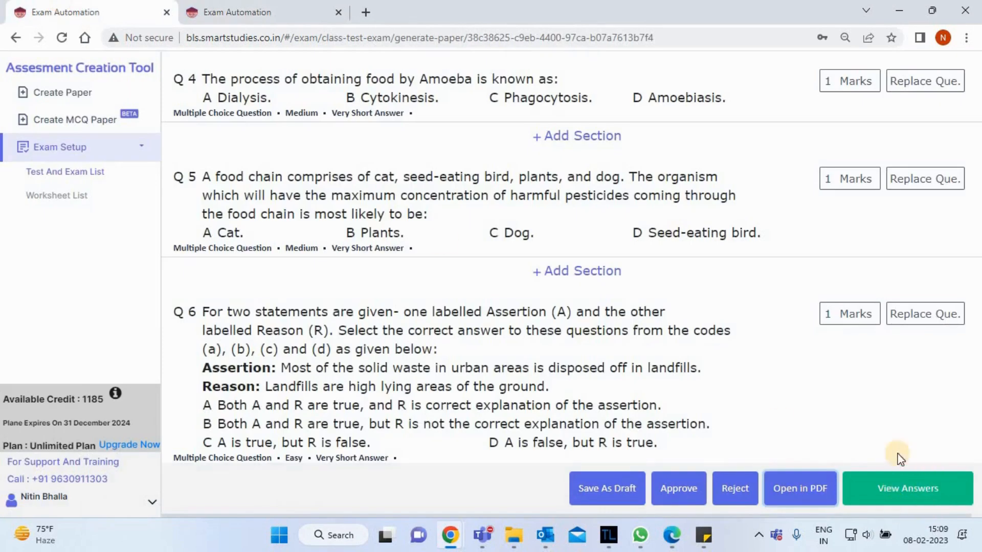
{"action": "left_click", "coordinate": [913, 495]}
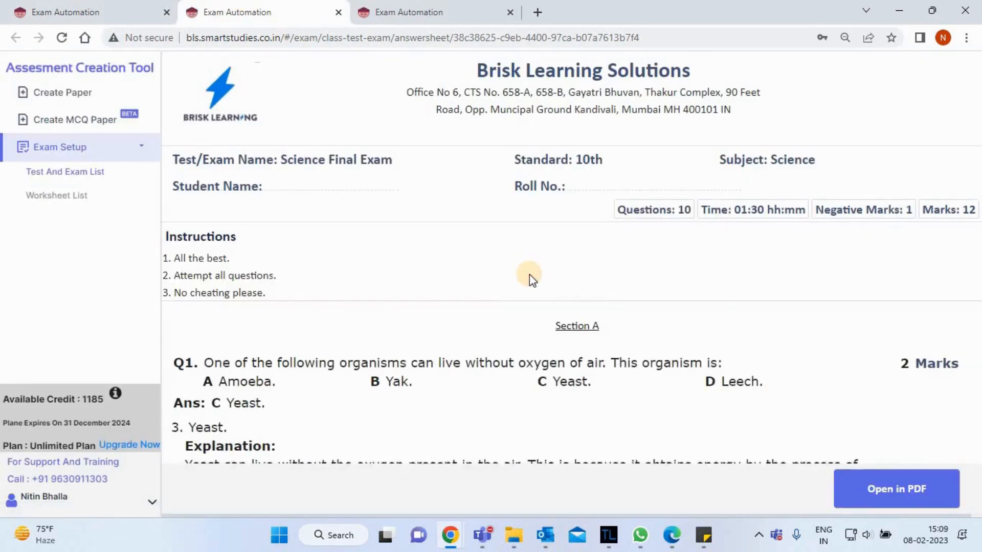
{"action": "scroll", "coordinate": [529, 274], "scroll_direction": "down", "scroll_amount": 9}
{"action": "scroll", "coordinate": [530, 275], "scroll_direction": "down", "scroll_amount": 12}
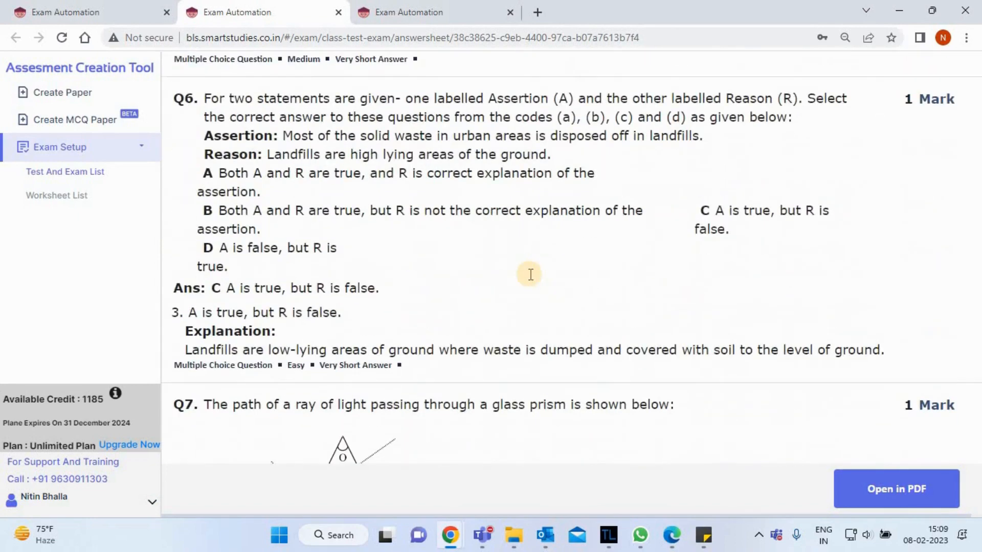
{"action": "scroll", "coordinate": [529, 274], "scroll_direction": "down", "scroll_amount": 7}
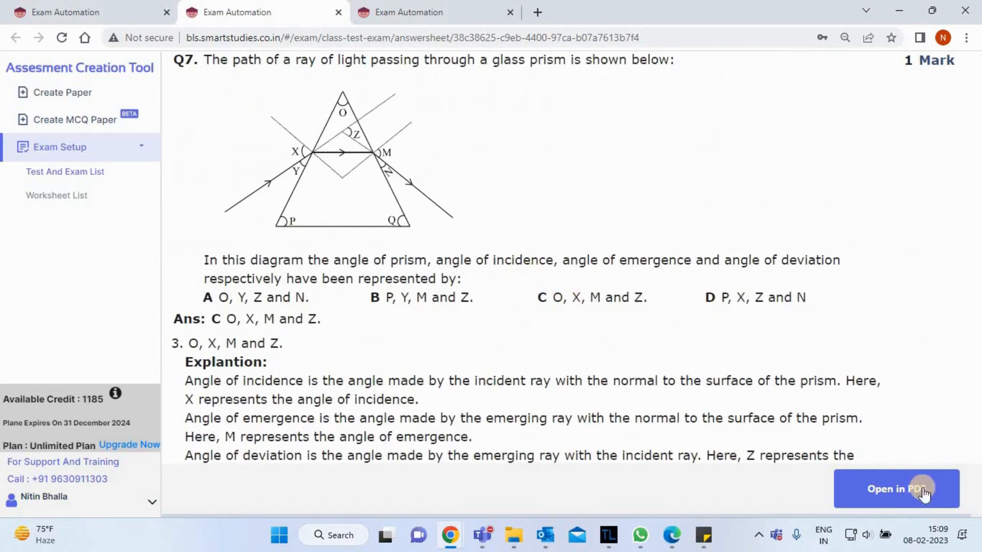
Open the PDF version of the answer sheet, check its print preview and close the preview without saving.
{"action": "left_click", "coordinate": [923, 491]}
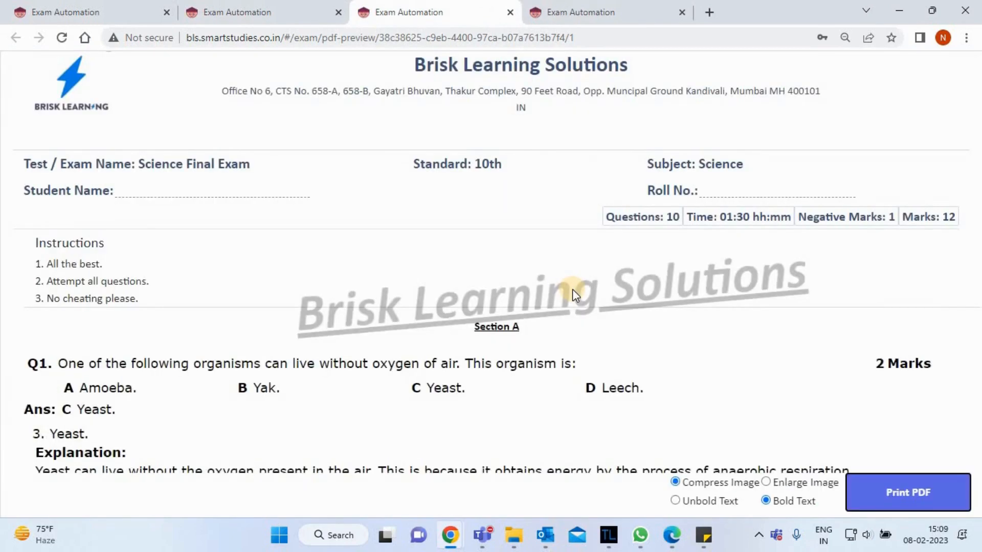
{"action": "left_click", "coordinate": [932, 489]}
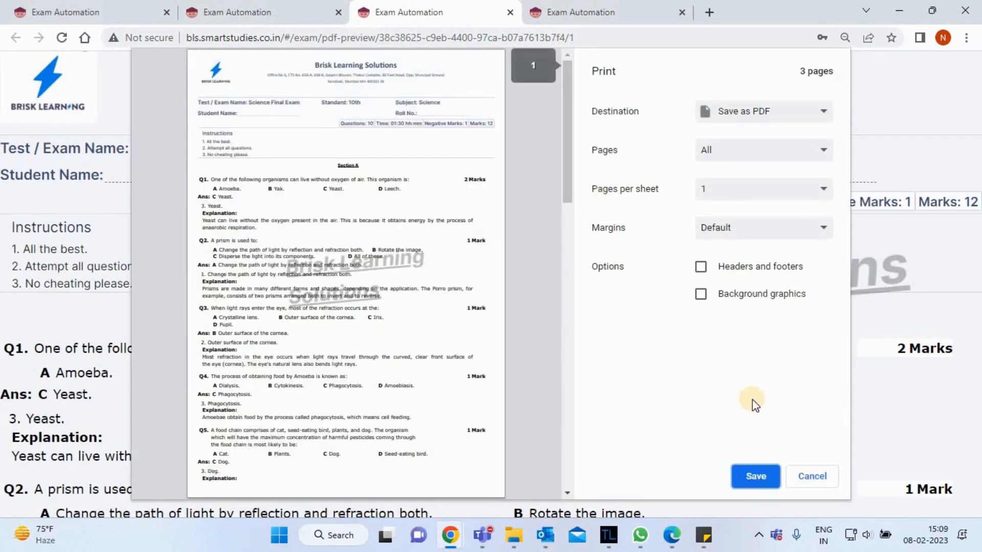
{"action": "left_click", "coordinate": [813, 476]}
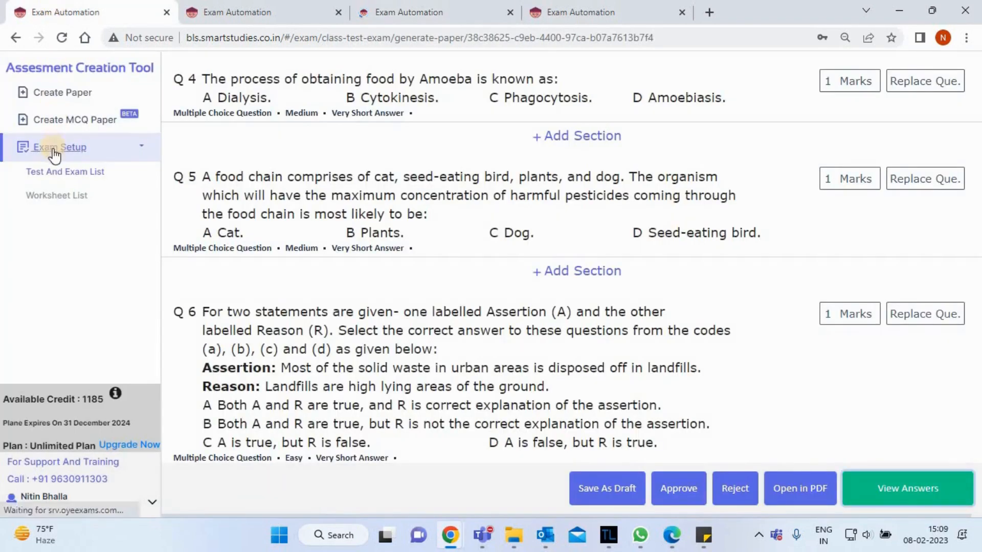
Go to the test and exam list and archive the 12th Science Biology final exam paper.
{"action": "left_click", "coordinate": [52, 171]}
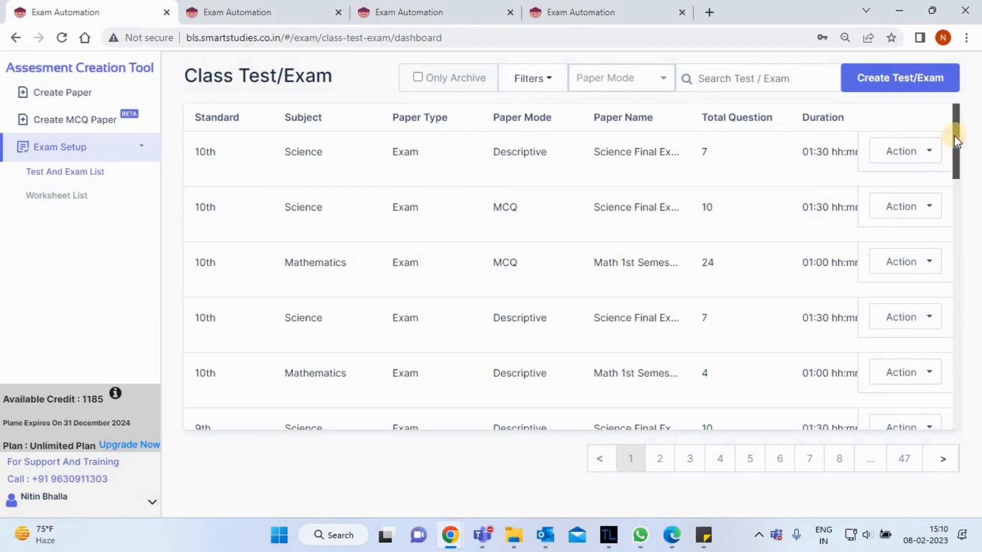
{"action": "left_click_drag", "start_coordinate": [955, 141], "coordinate": [969, 222]}
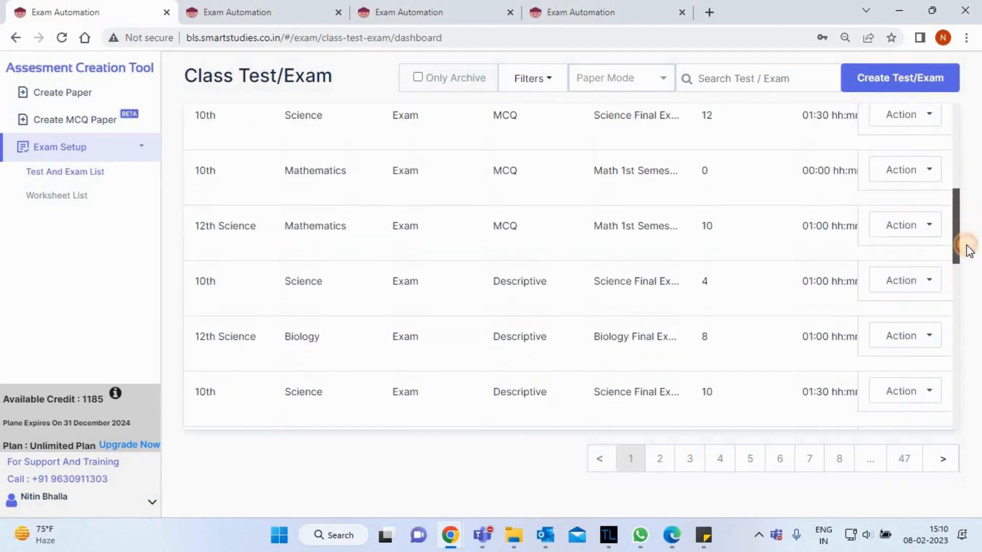
{"action": "scroll", "coordinate": [969, 251], "scroll_direction": "down", "scroll_amount": 2}
{"action": "left_click", "coordinate": [905, 245]}
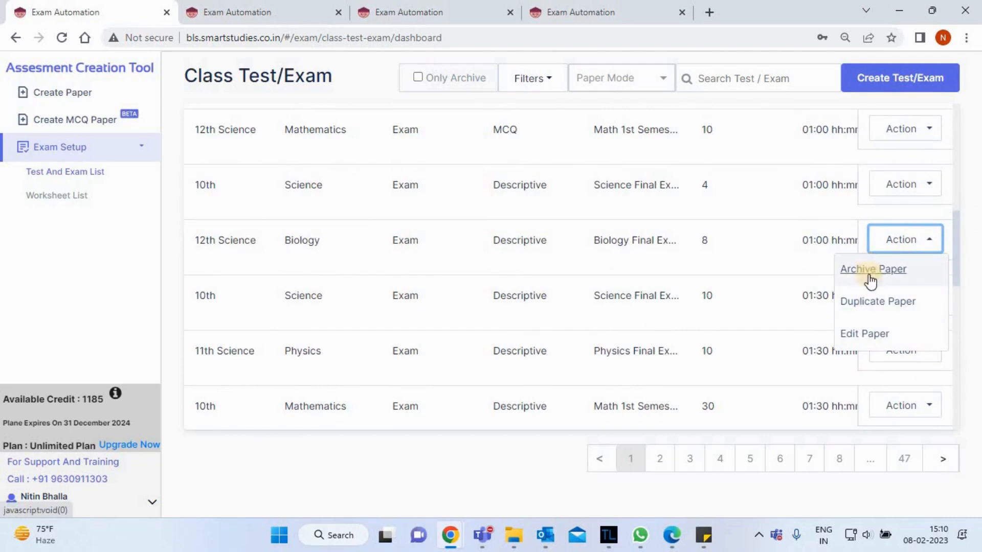
{"action": "left_click", "coordinate": [869, 271]}
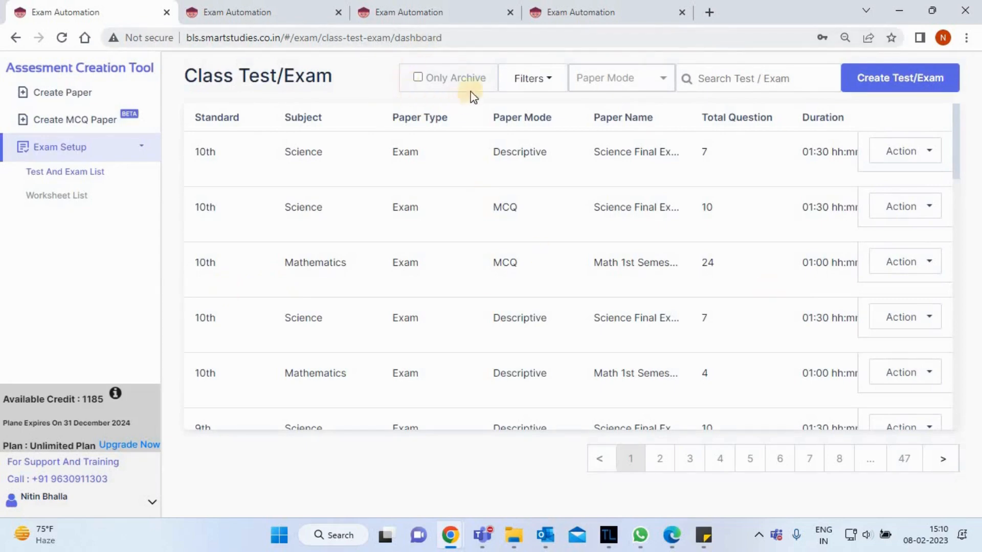
List only the archived papers and check the actions available for a 10th Mathematics paper with 7 questions.
{"action": "left_click", "coordinate": [418, 79]}
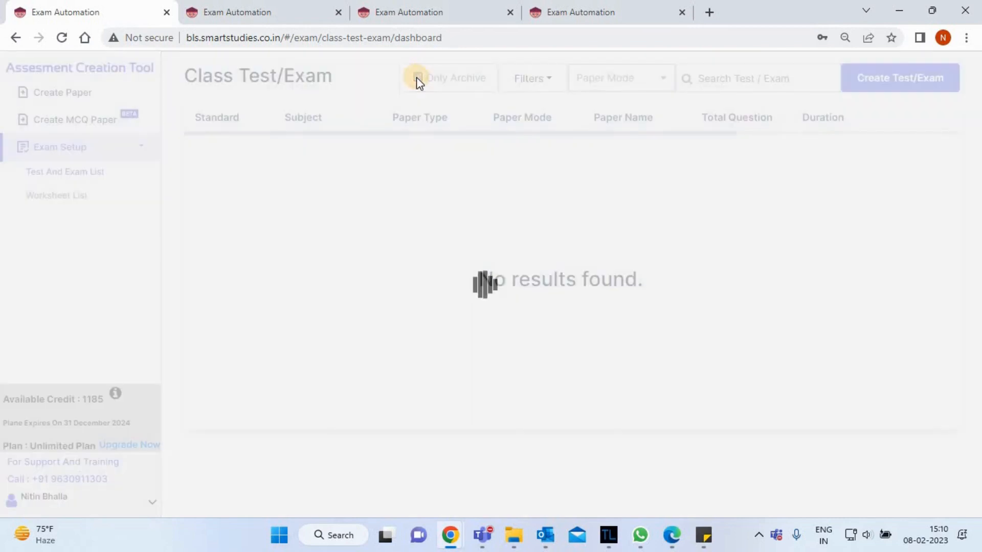
{"action": "left_click_drag", "start_coordinate": [956, 139], "coordinate": [958, 213]}
{"action": "left_click", "coordinate": [901, 202]}
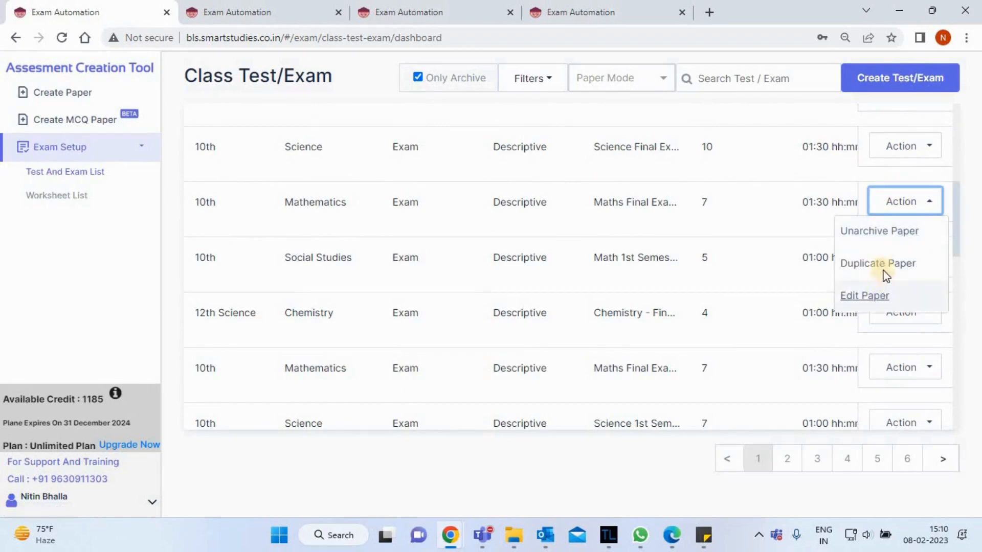
{"action": "left_click", "coordinate": [367, 226]}
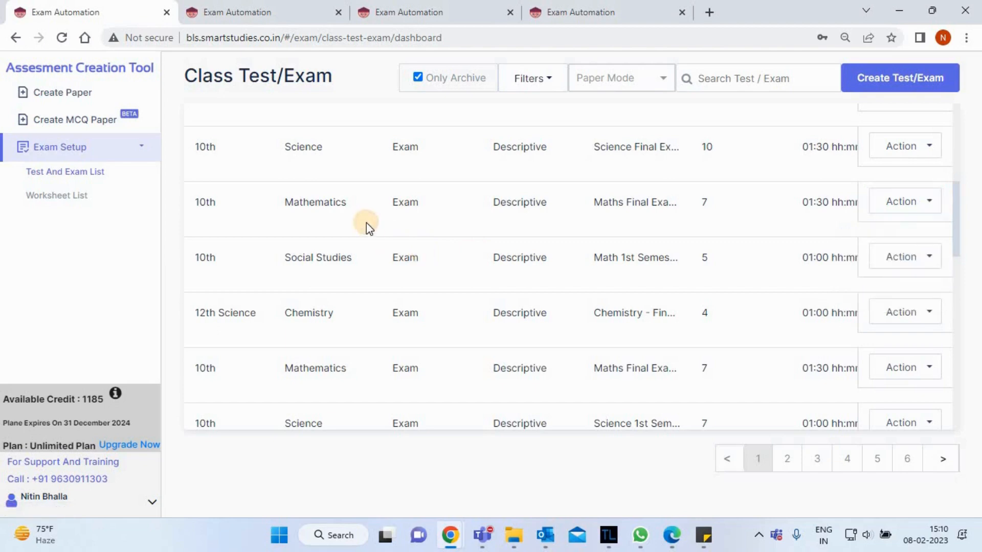
Return to the unfiltered exam list and compare the MCQ and Descriptive entries under Paper Mode.
{"action": "left_click", "coordinate": [89, 149]}
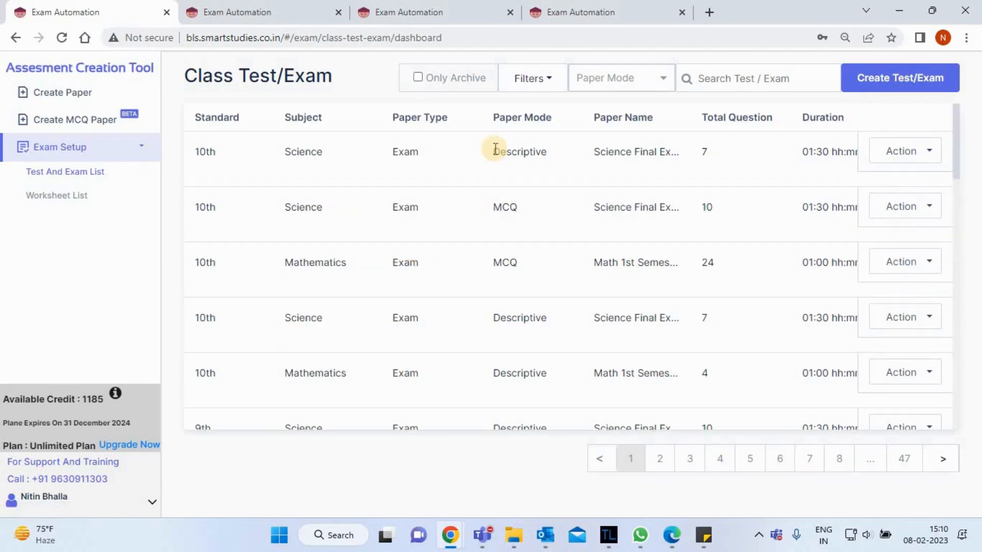
{"action": "triple_click", "coordinate": [529, 118]}
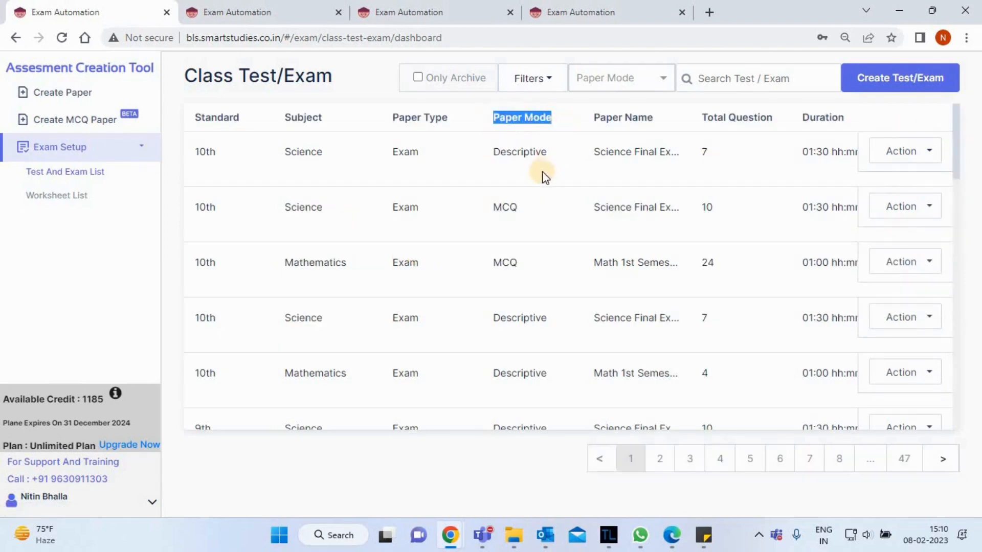
{"action": "left_click", "coordinate": [523, 195]}
{"action": "double_click", "coordinate": [511, 208]}
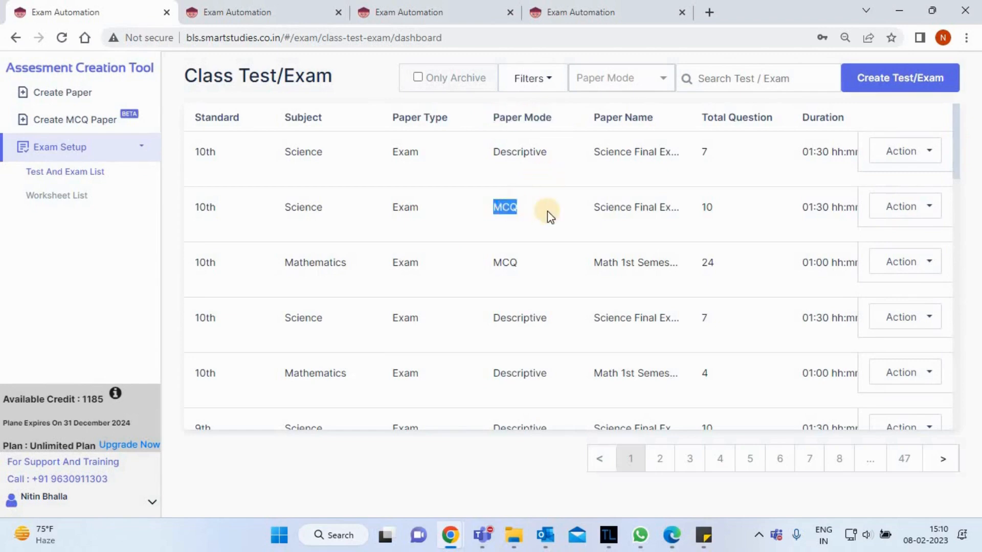
{"action": "left_click", "coordinate": [549, 210]}
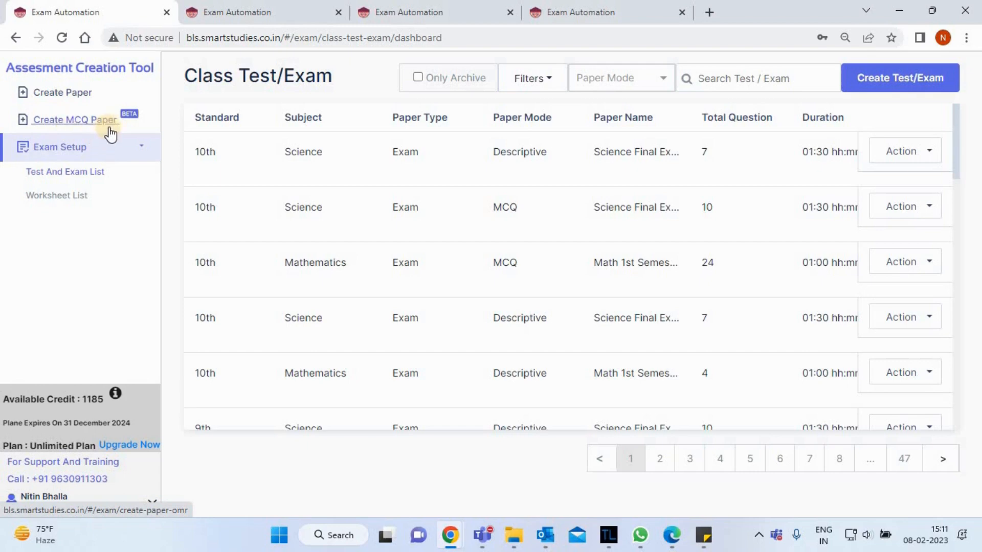
{"action": "double_click", "coordinate": [514, 319]}
{"action": "left_click", "coordinate": [460, 323]}
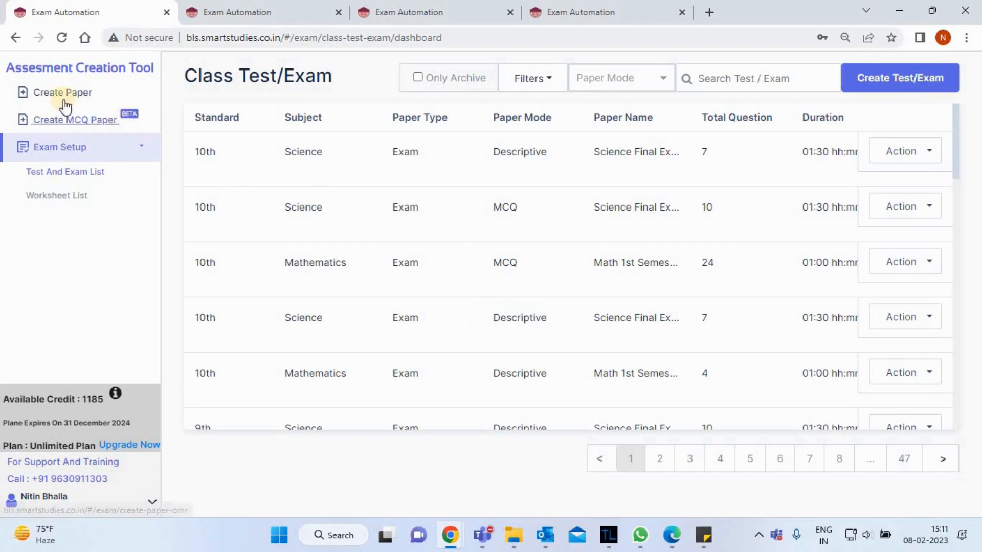